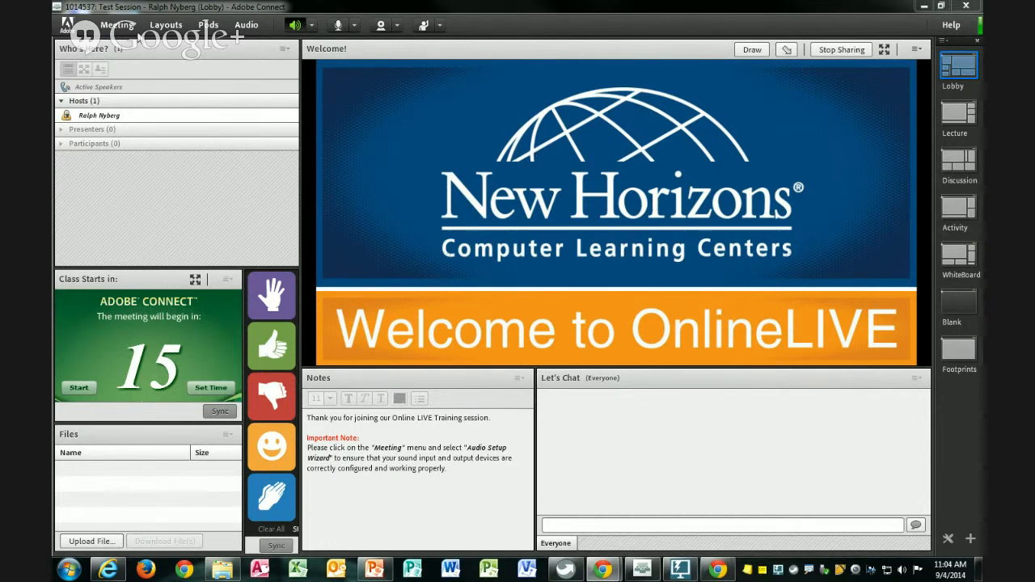
Step: Enable Show Application Cursor in the Screen Share settings of the meeting preferences and save the change
click(125, 31)
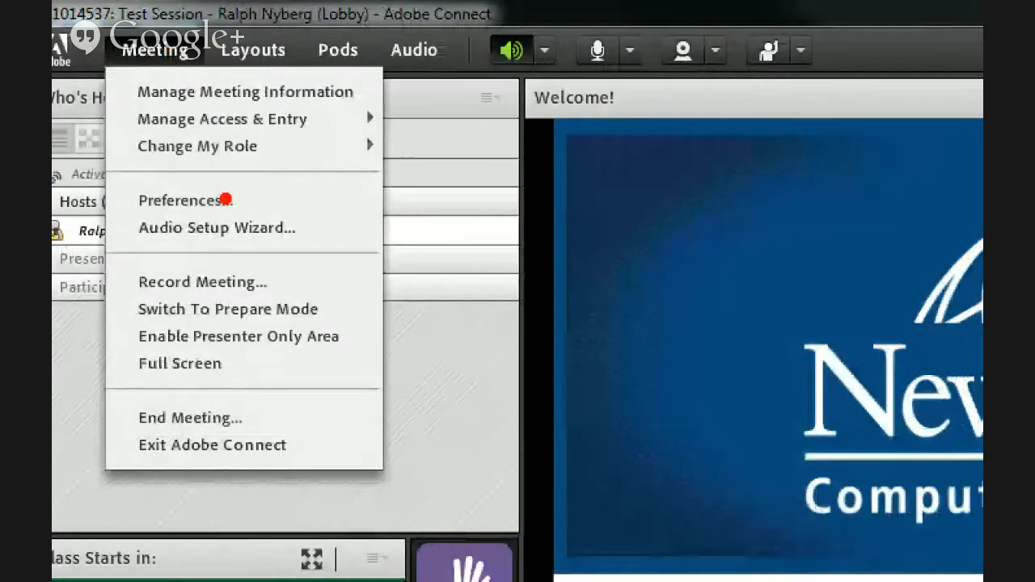
mouse_move(243, 185)
mouse_down()
mouse_move(202, 170)
mouse_move(133, 218)
mouse_move(239, 201)
mouse_move(244, 180)
mouse_up()
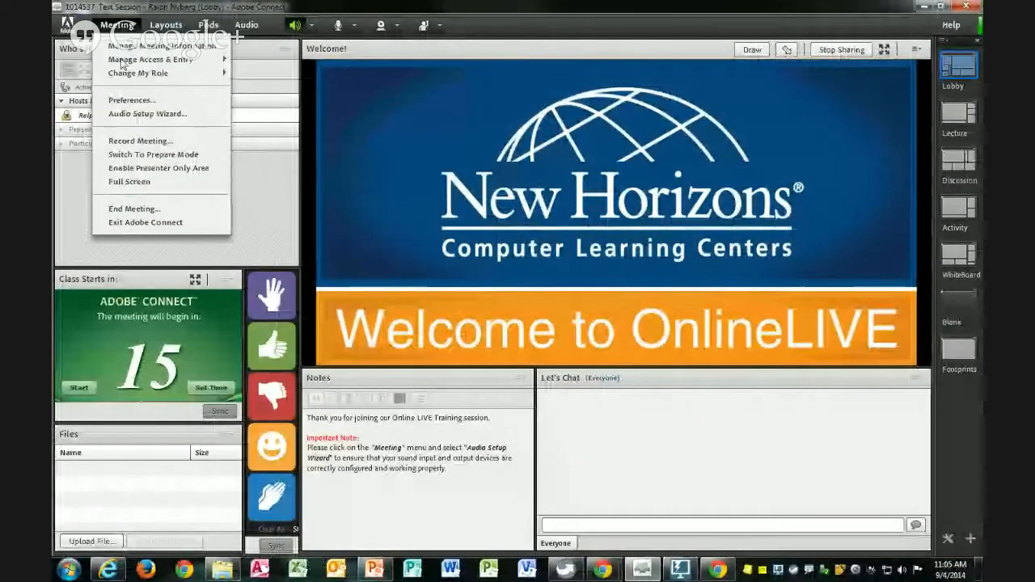
click(132, 99)
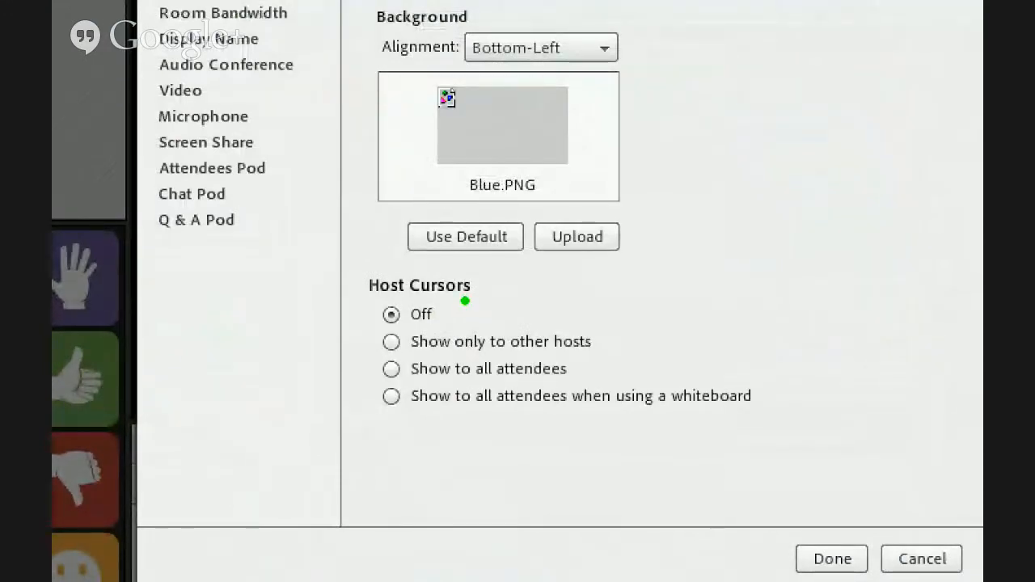
mouse_move(351, 270)
mouse_down()
mouse_move(375, 301)
mouse_move(671, 347)
mouse_move(566, 269)
mouse_up()
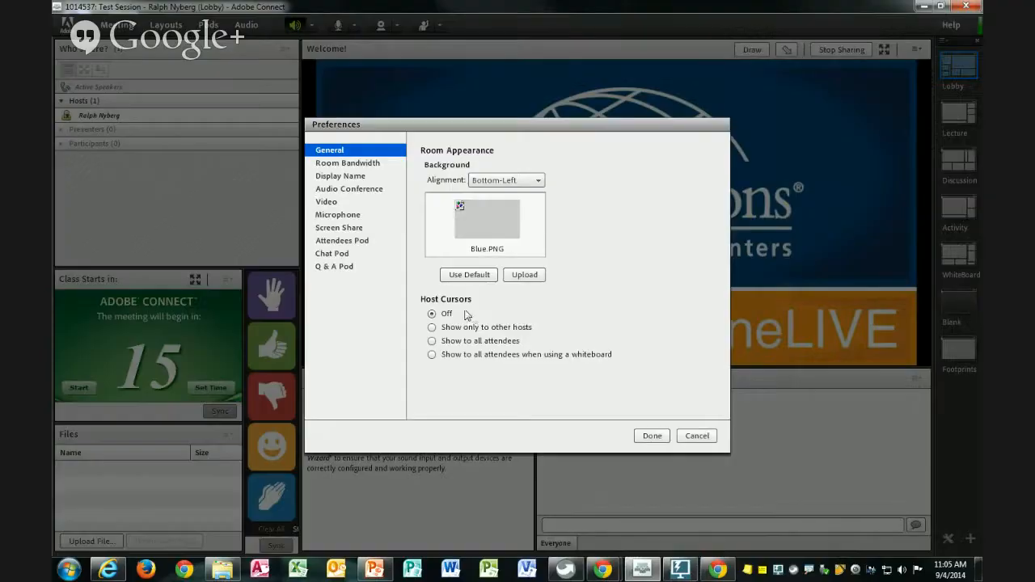
click(344, 230)
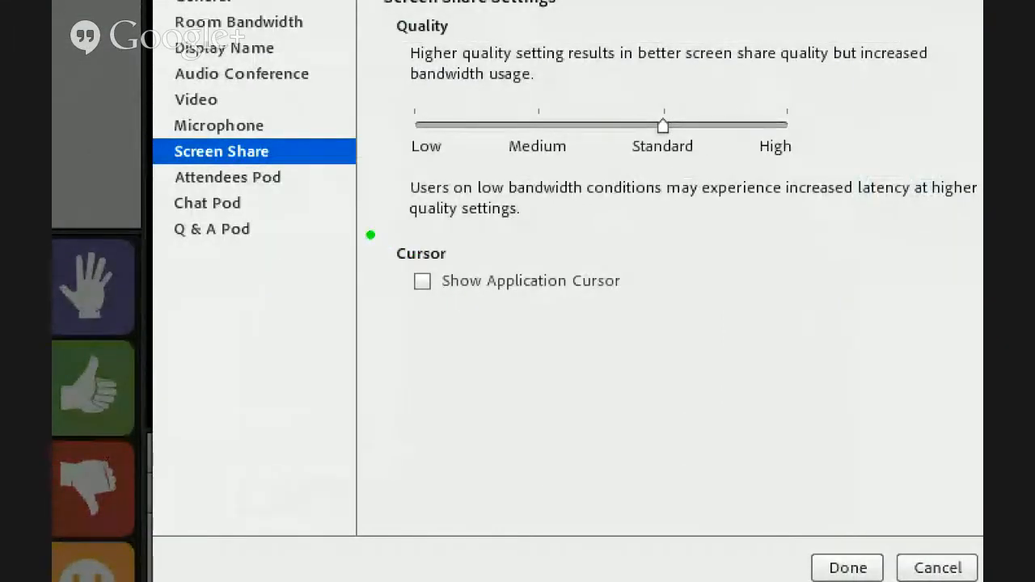
mouse_move(371, 235)
mouse_down()
mouse_move(470, 342)
mouse_move(488, 340)
mouse_up()
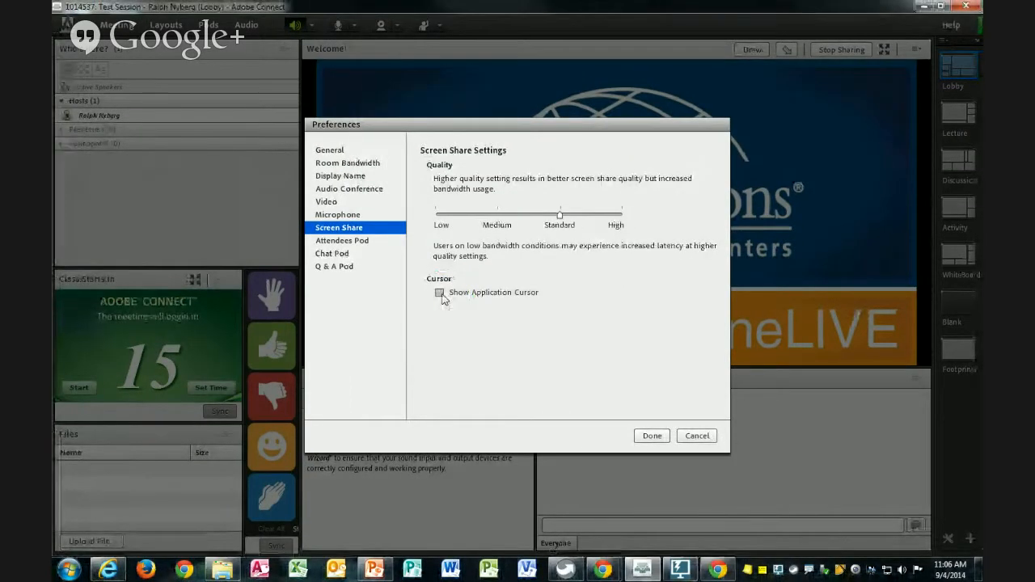
click(441, 295)
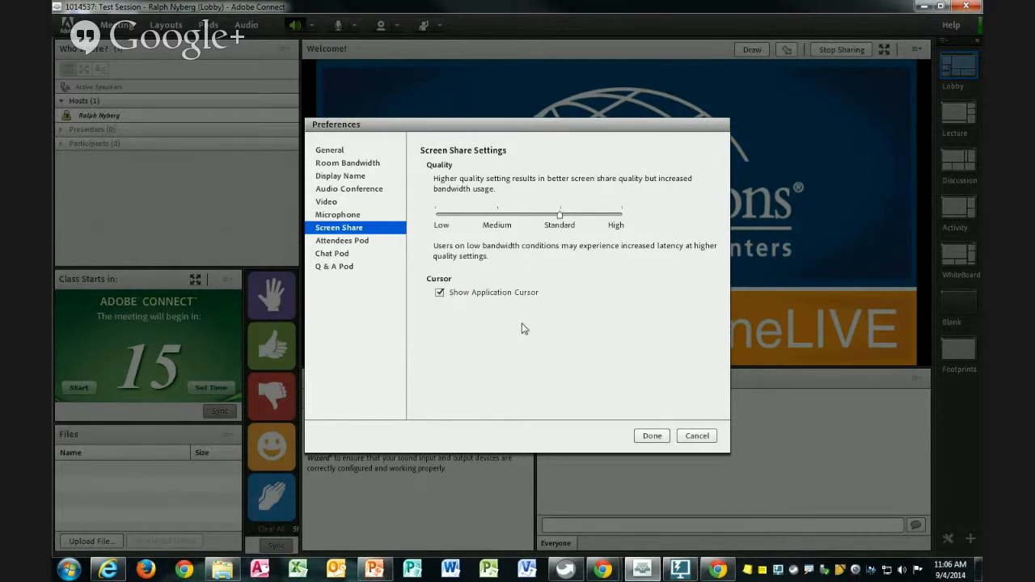
click(651, 437)
Step: Start the Audio Setup Wizard and play the test sound to check the speakers
click(120, 25)
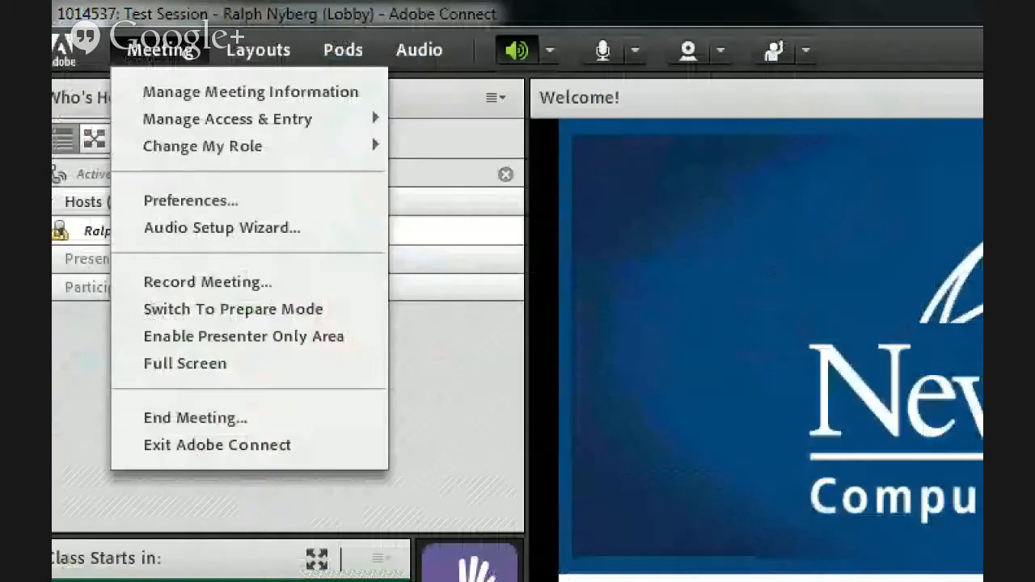
mouse_move(79, 186)
mouse_down()
mouse_move(376, 306)
mouse_move(376, 297)
mouse_up()
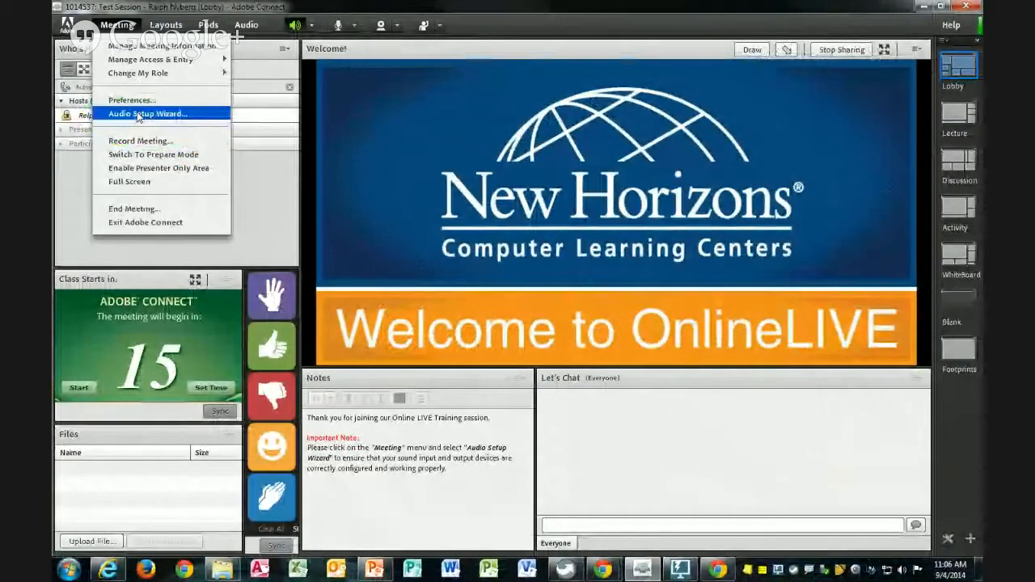
click(148, 114)
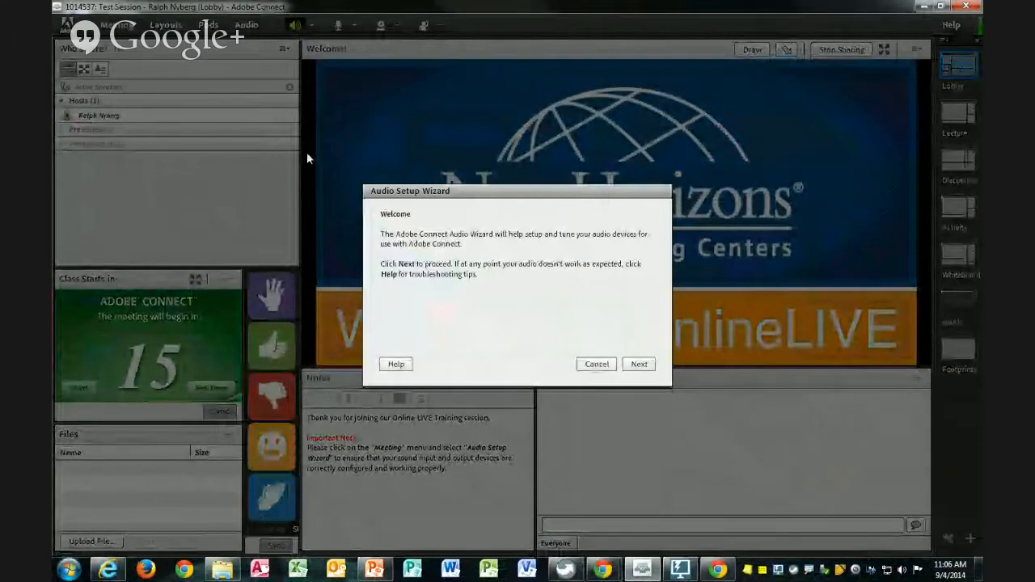
click(640, 366)
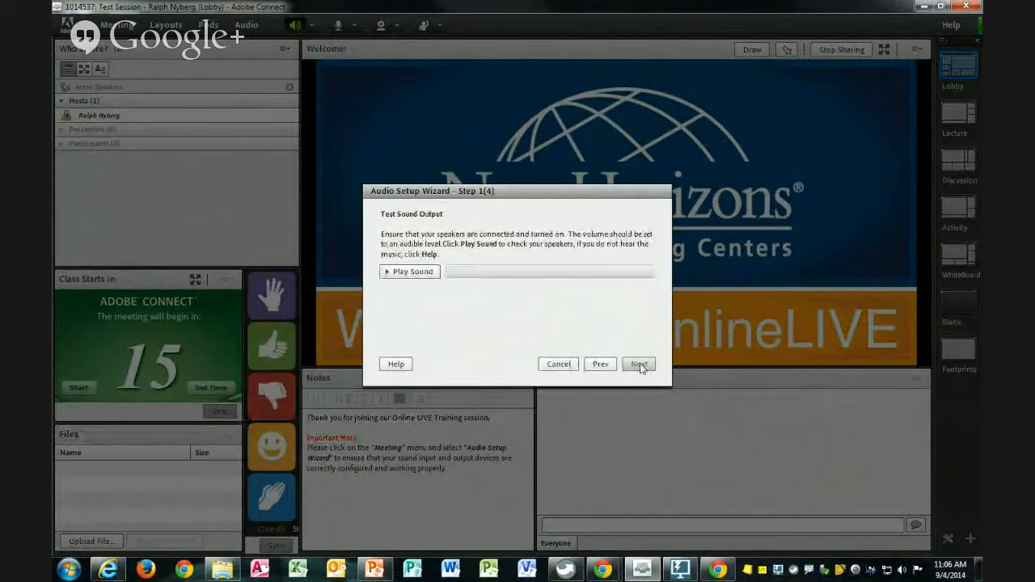
click(412, 275)
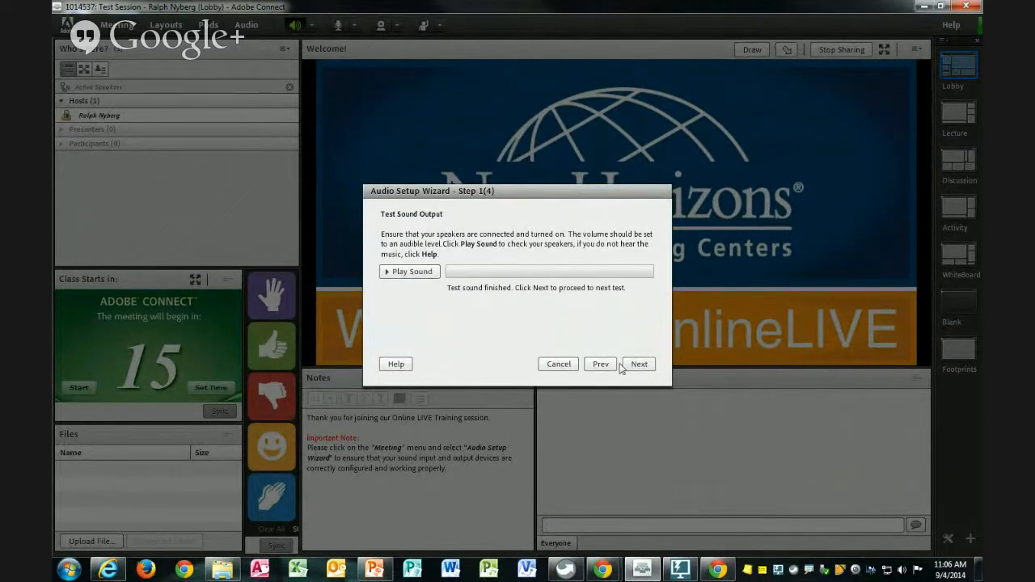
Step: Keep Microphone (USB audio CODEC) as the recording device and make a test recording to tune the microphone volume
click(634, 365)
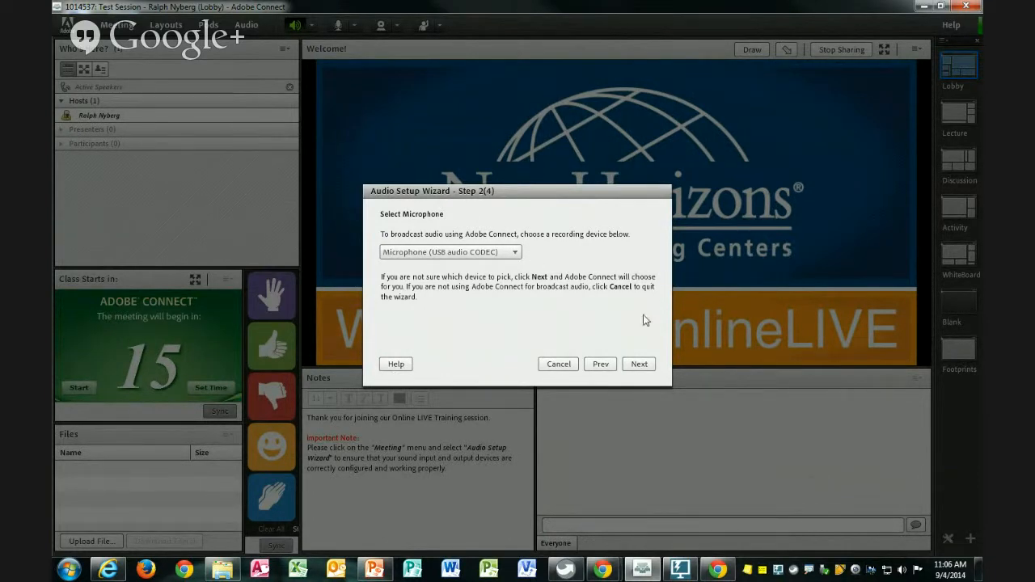
click(639, 364)
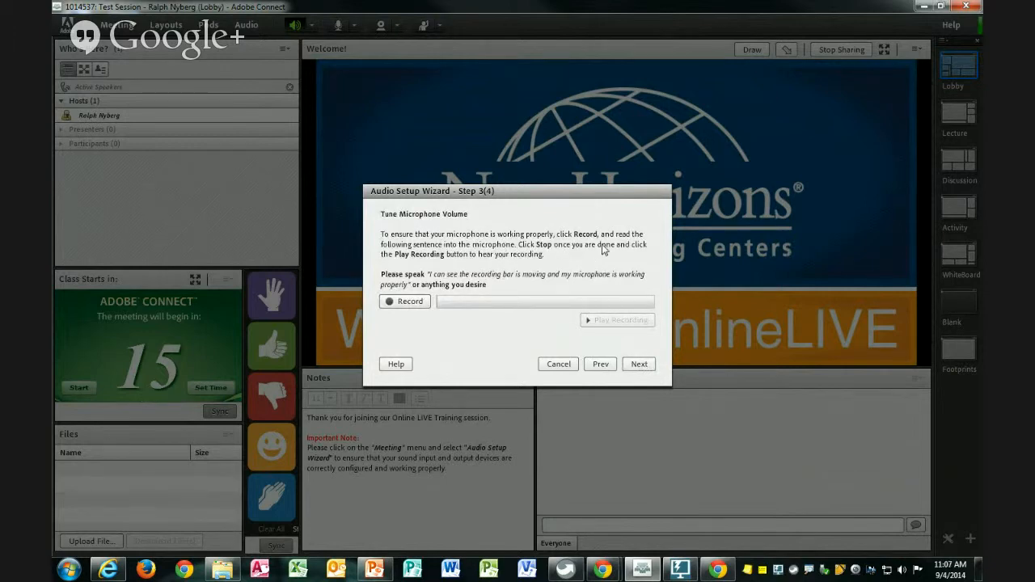
click(409, 303)
click(409, 302)
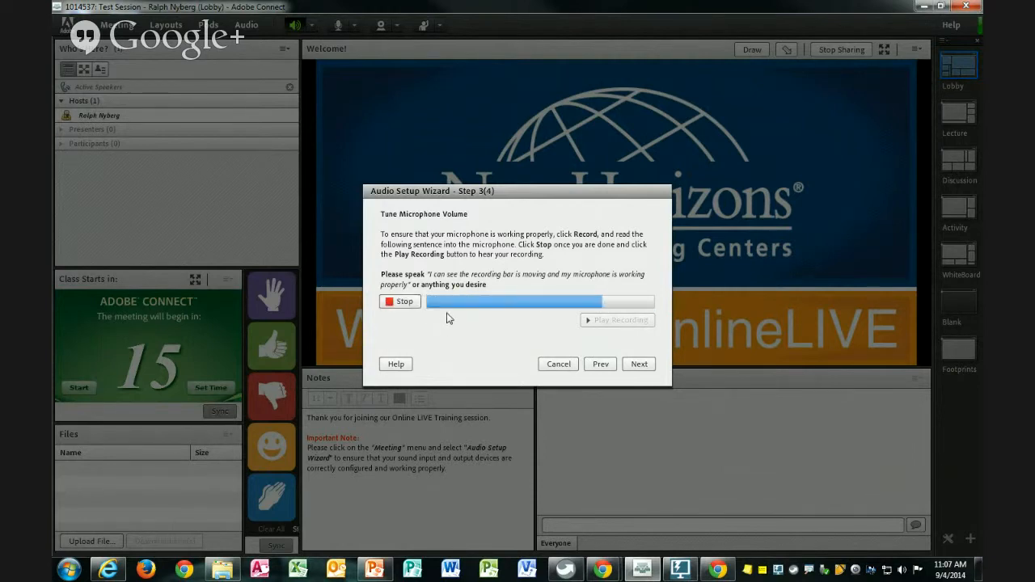
click(412, 303)
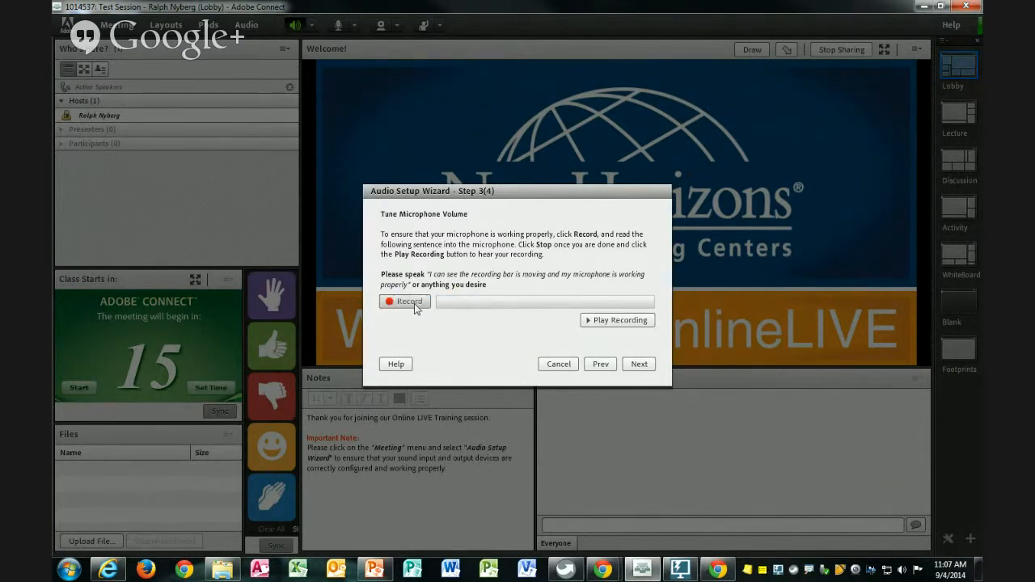
Step: Run the silence level test and finish the Audio Setup Wizard
click(639, 365)
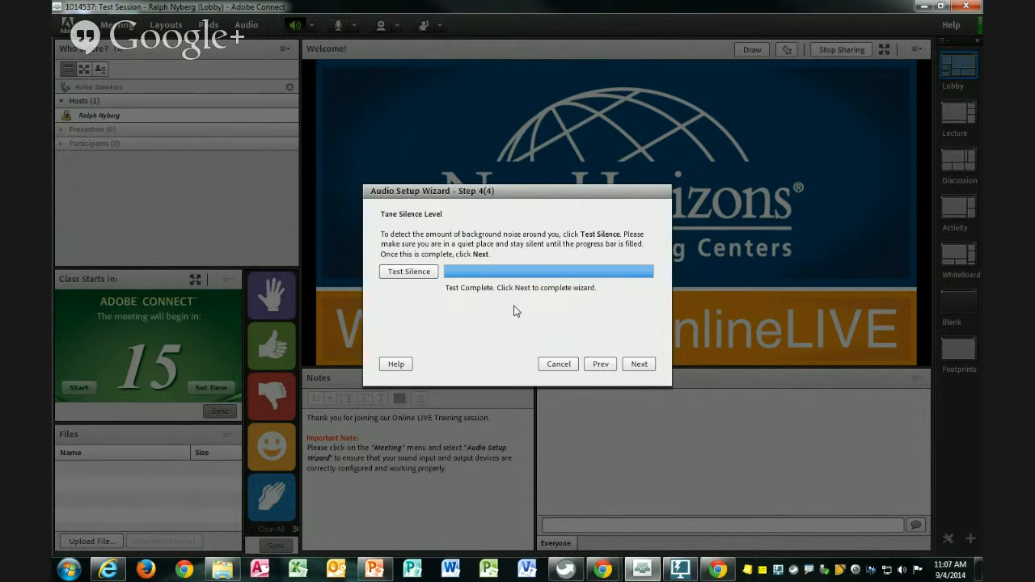
click(637, 365)
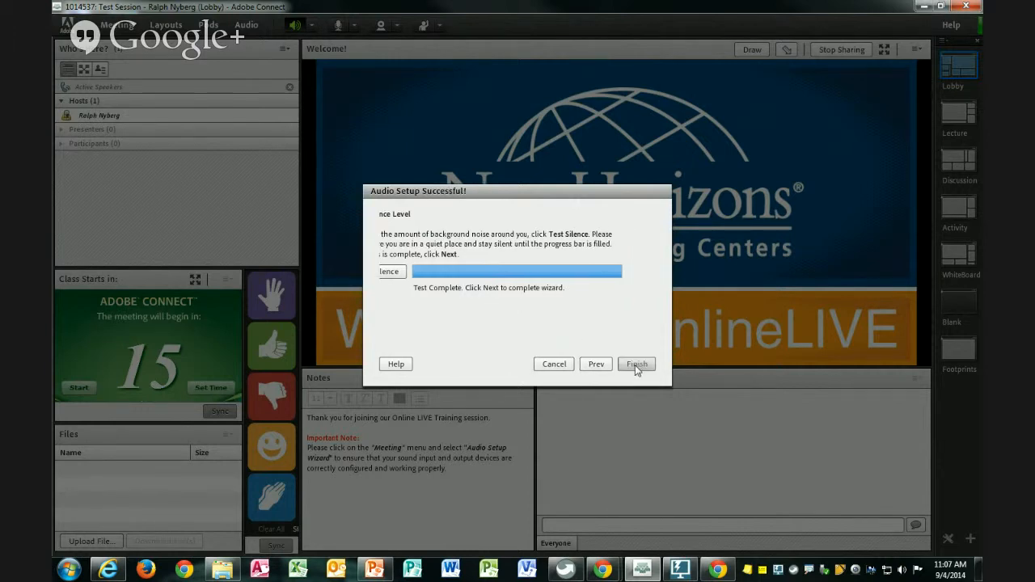
click(636, 364)
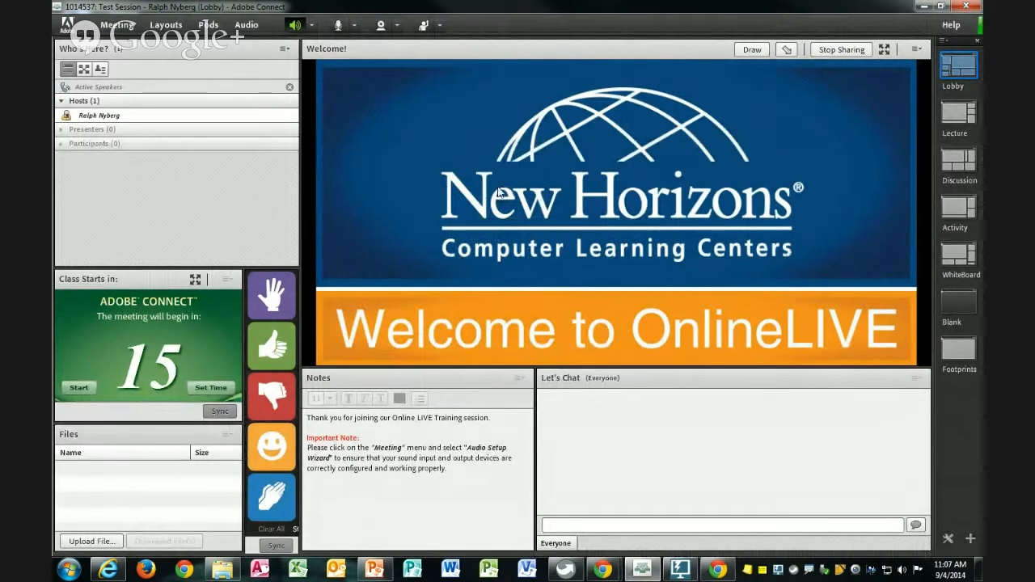
Step: Turn on microphone rights for all participants
click(252, 26)
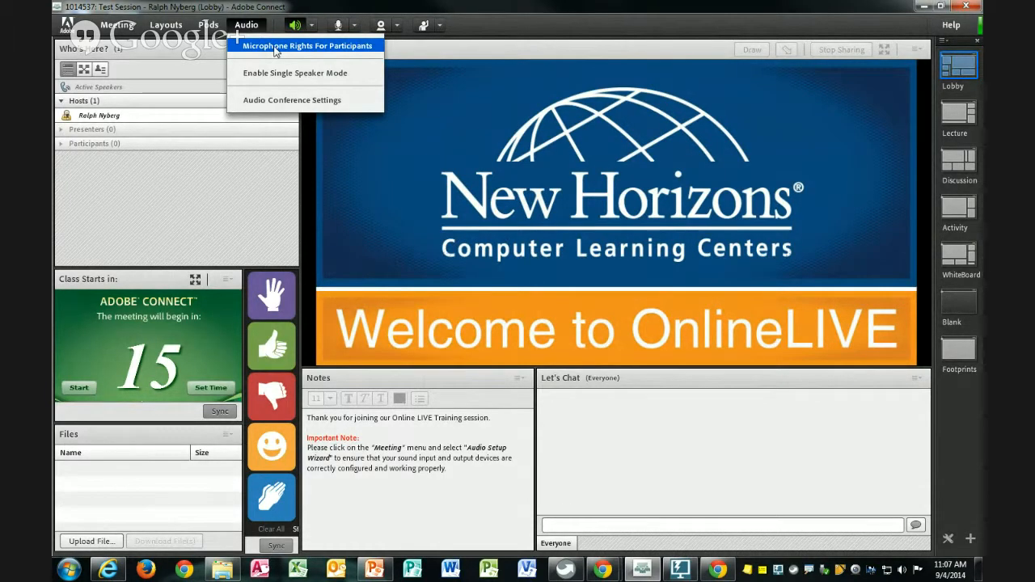
click(276, 51)
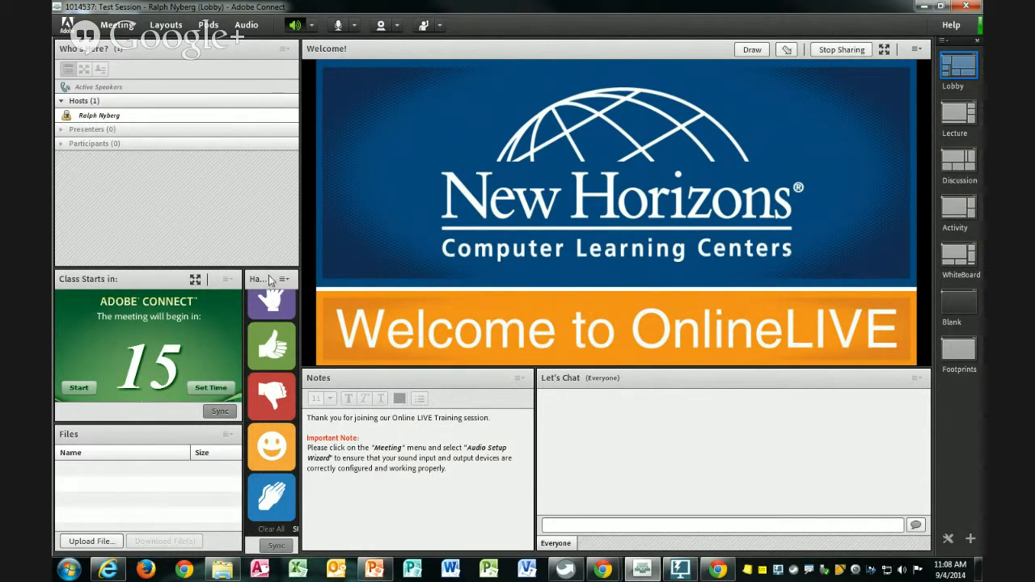
Step: Move the Hands Up pod up over the attendee list and widen it until its settings controls show
drag(269, 275, 269, 145)
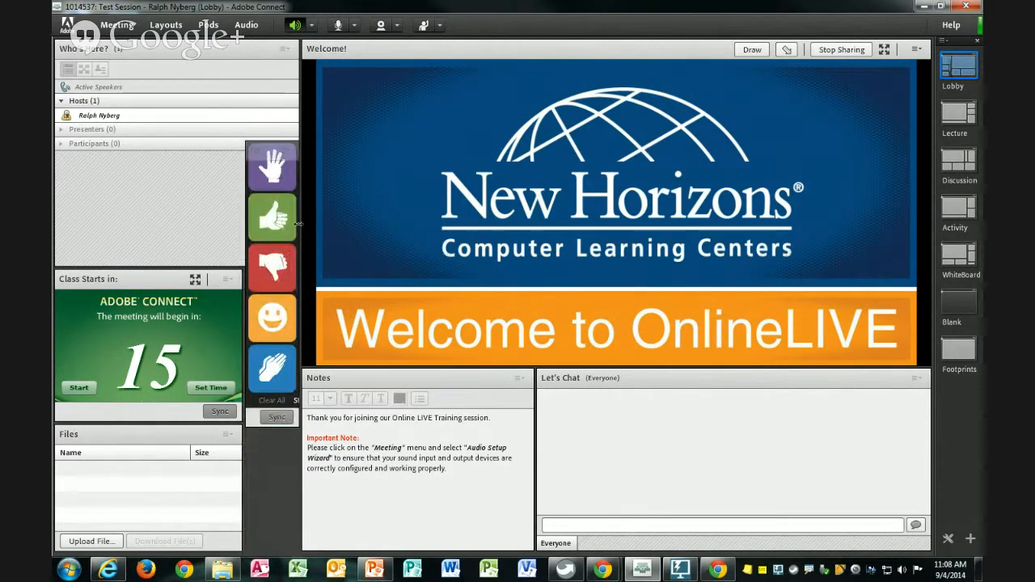
drag(300, 238, 481, 243)
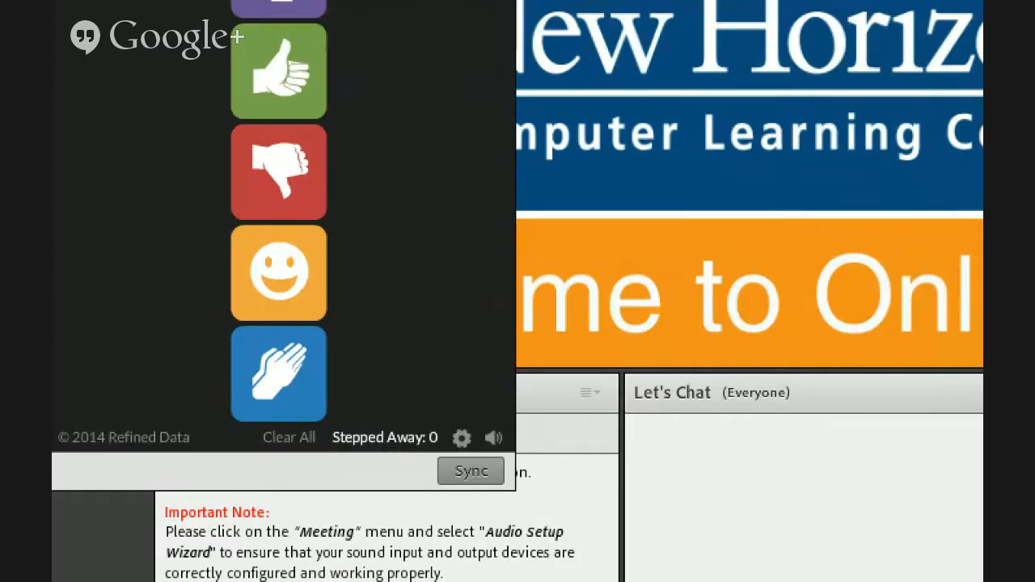
drag(388, 388, 474, 460)
mouse_move(421, 386)
mouse_down()
mouse_move(501, 482)
mouse_move(506, 458)
mouse_up()
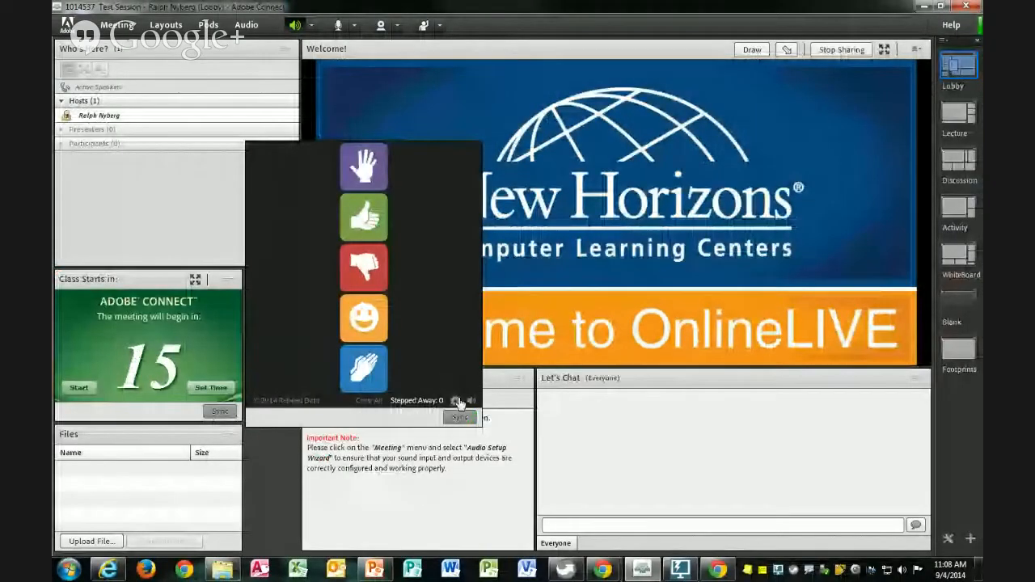
Step: In the Hands Up settings, enable the Stepped Away button and mute the Applause, Laugh, Thumbs Down and Thumbs Up sounds
click(457, 401)
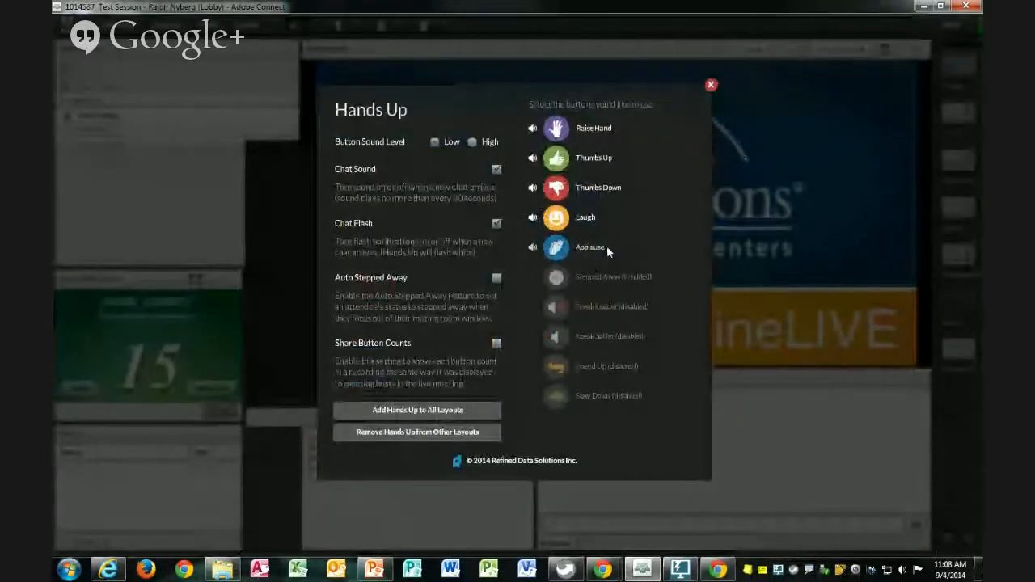
click(558, 279)
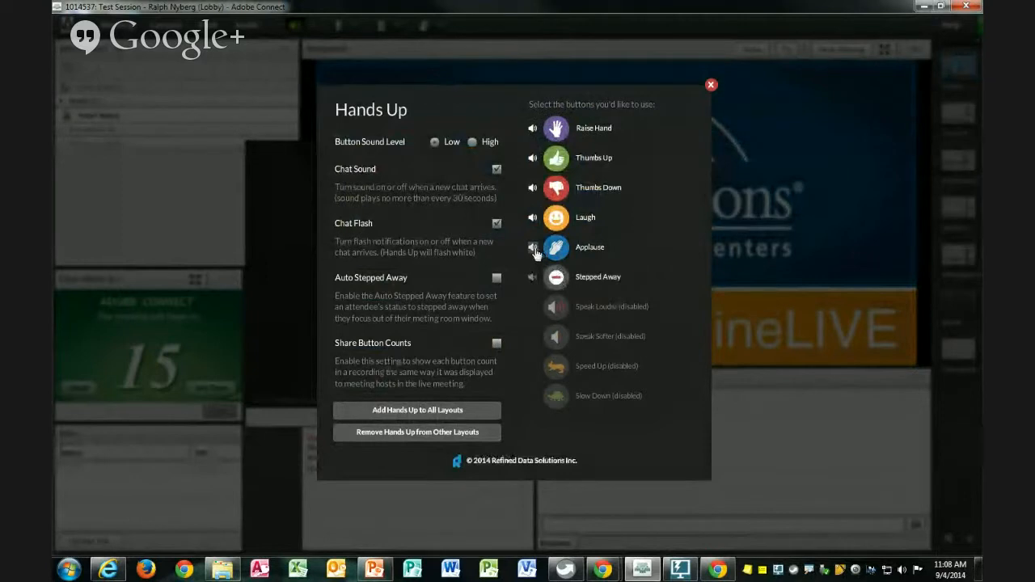
click(532, 251)
click(533, 220)
click(533, 189)
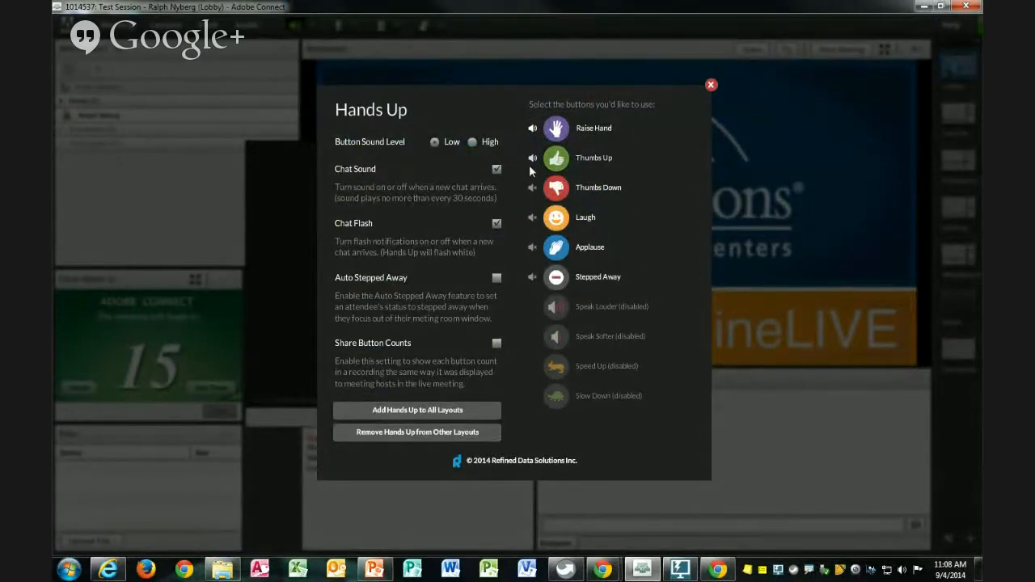
click(534, 160)
click(712, 85)
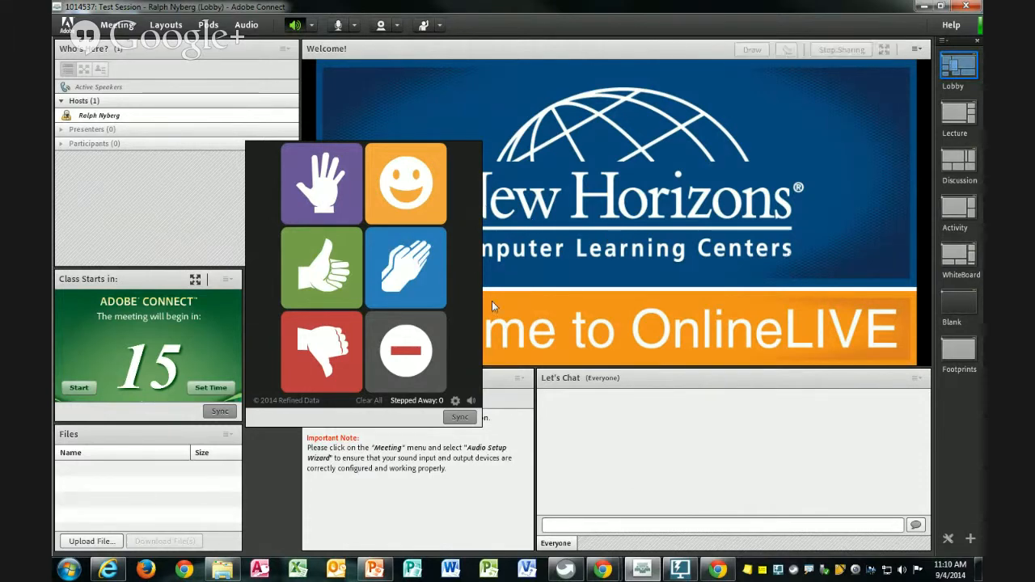
Step: Narrow the Let's Chat and Welcome pods and move the Hands Up pod over the class timer in the left column
drag(537, 445, 658, 445)
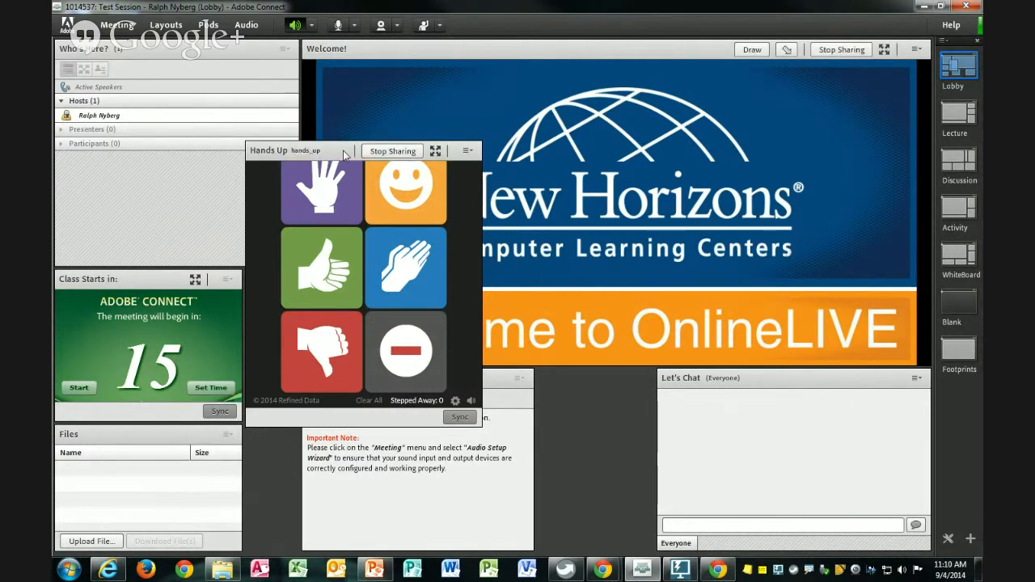
drag(345, 153, 293, 243)
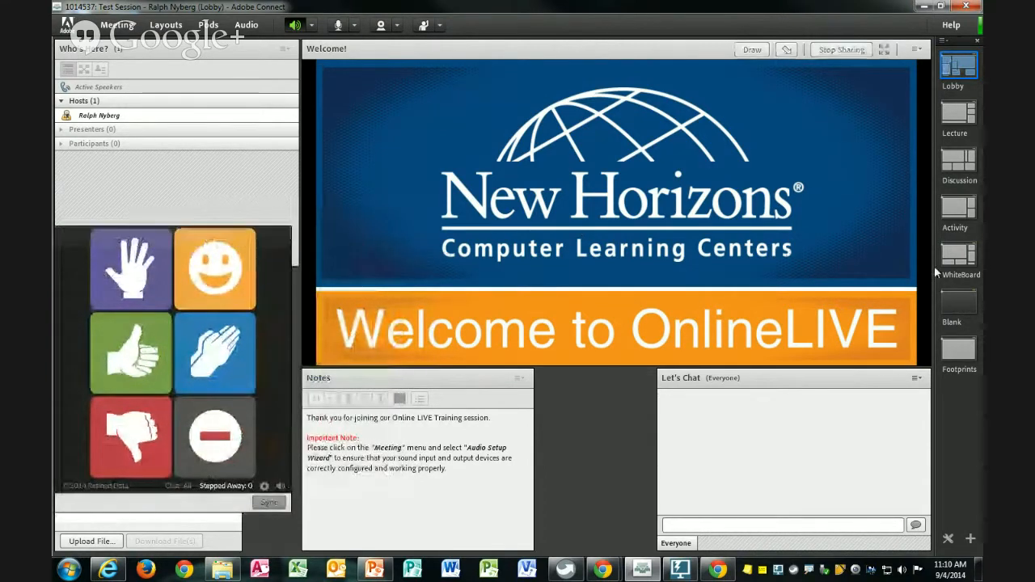
drag(932, 267, 653, 268)
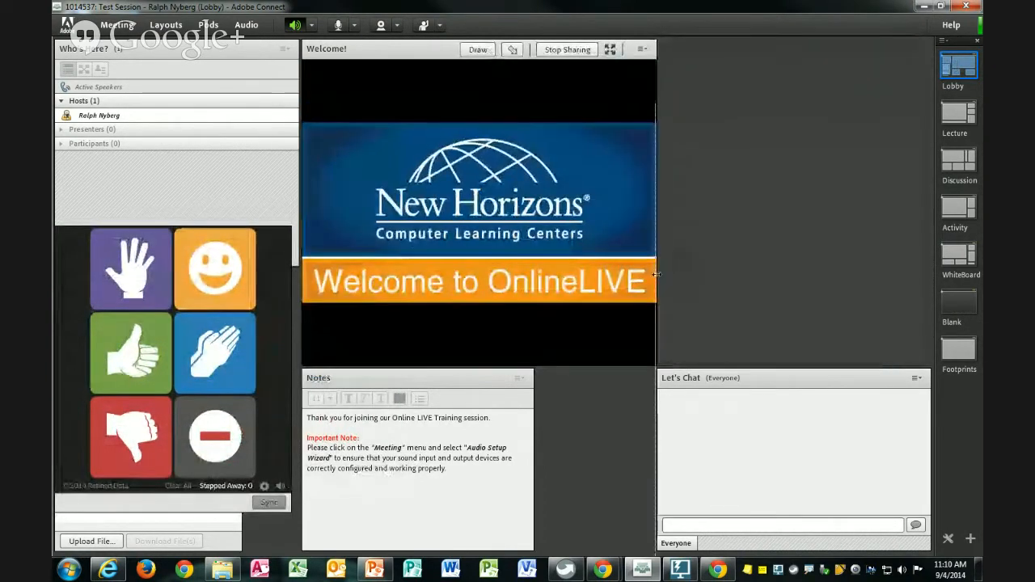
Step: Move the Who's Here pod above the chat, enlarge it to fill that space, and place the Hands Up pod in the vacated upper-left corner
drag(218, 49, 849, 55)
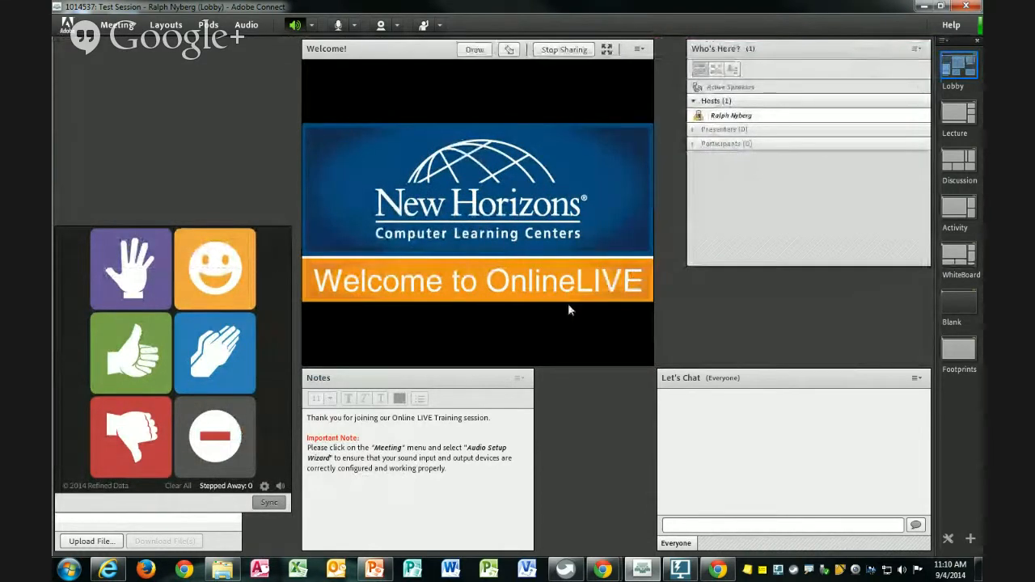
drag(687, 266, 657, 365)
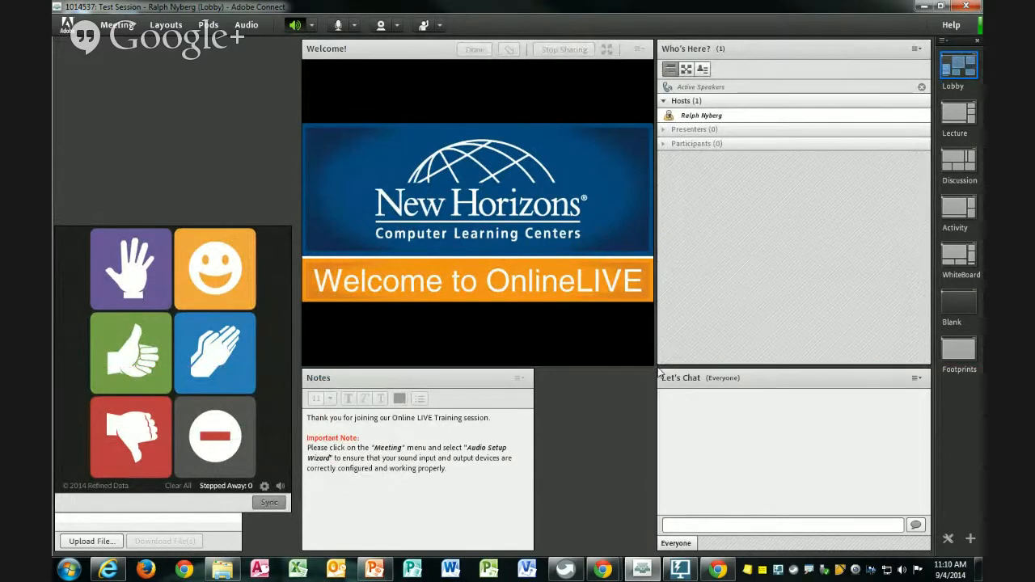
mouse_move(138, 235)
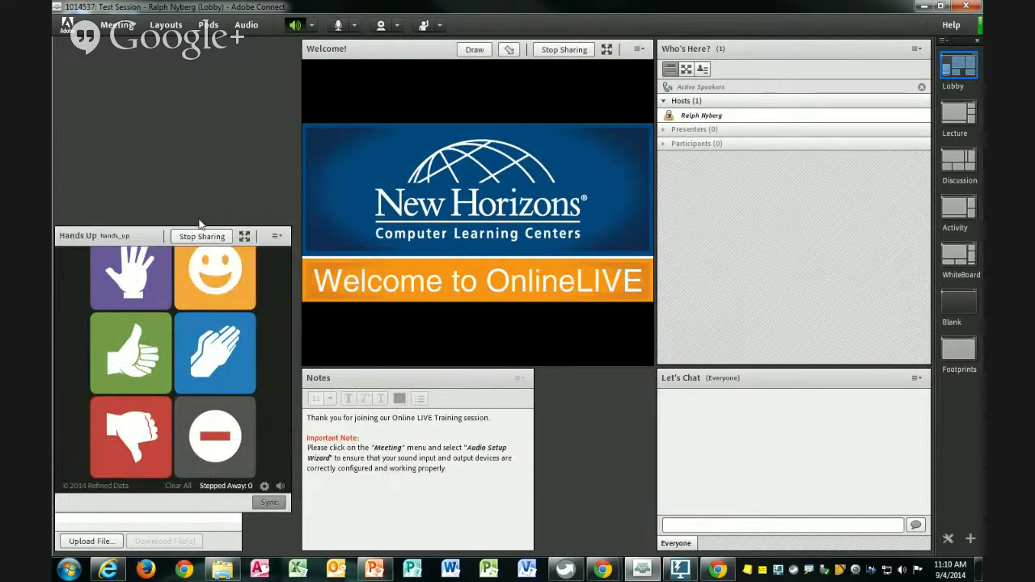
drag(137, 234, 123, 50)
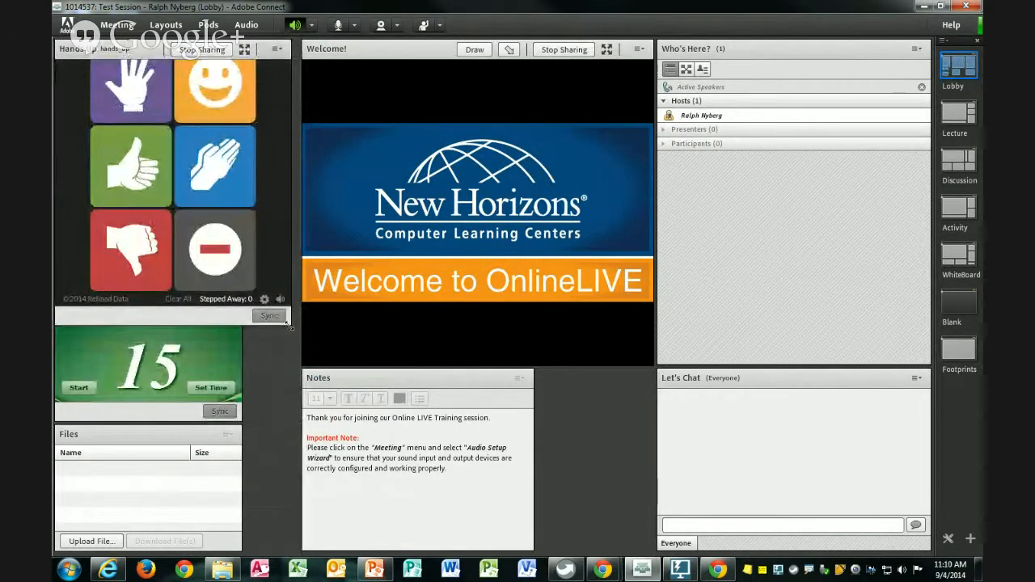
Step: Enlarge the Hands Up pod slightly and replace the Notes pod with the Files pod, stretched to fill the space below Welcome
drag(289, 325, 298, 335)
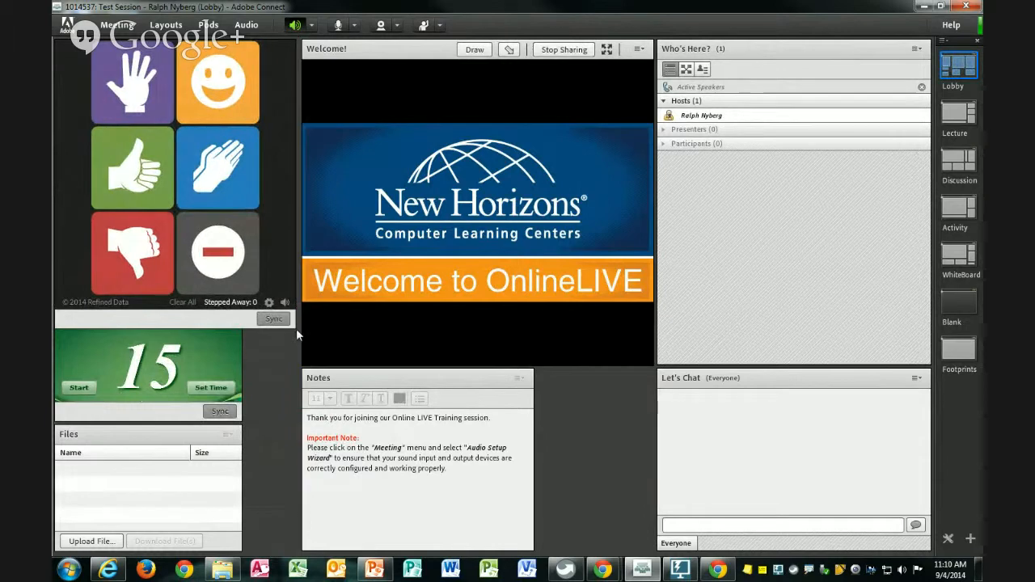
click(519, 379)
click(469, 395)
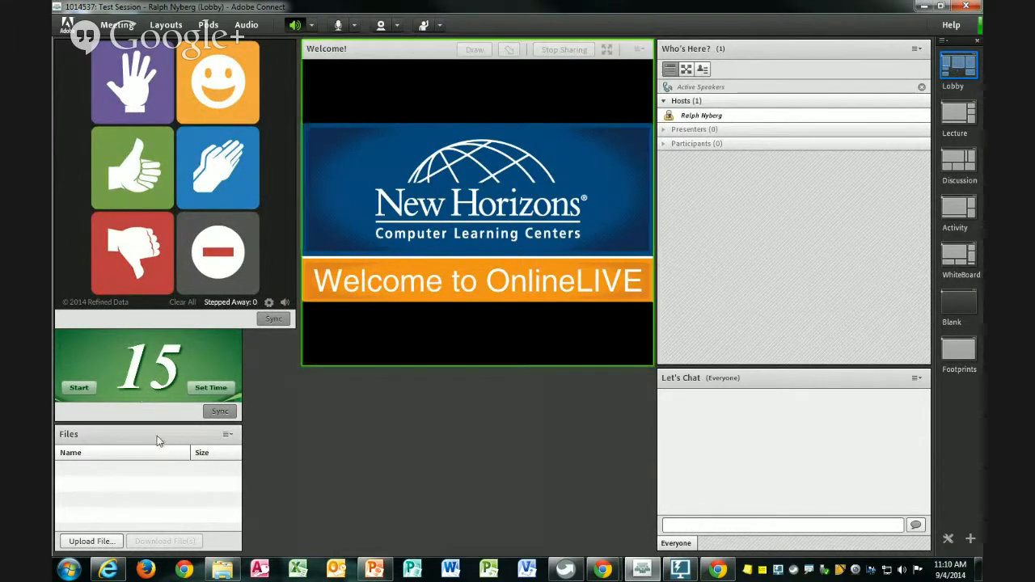
drag(162, 441, 407, 384)
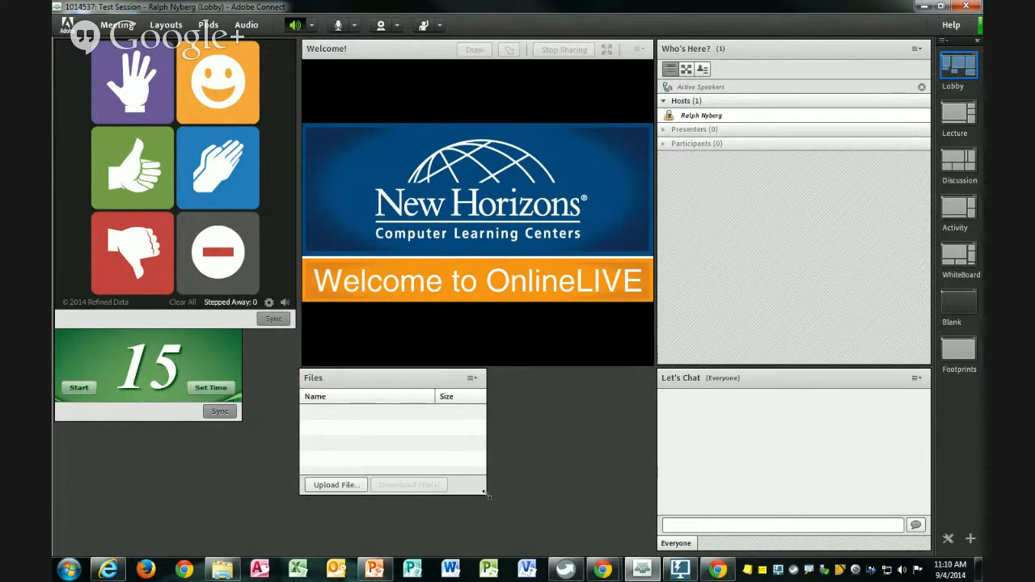
drag(487, 497, 653, 550)
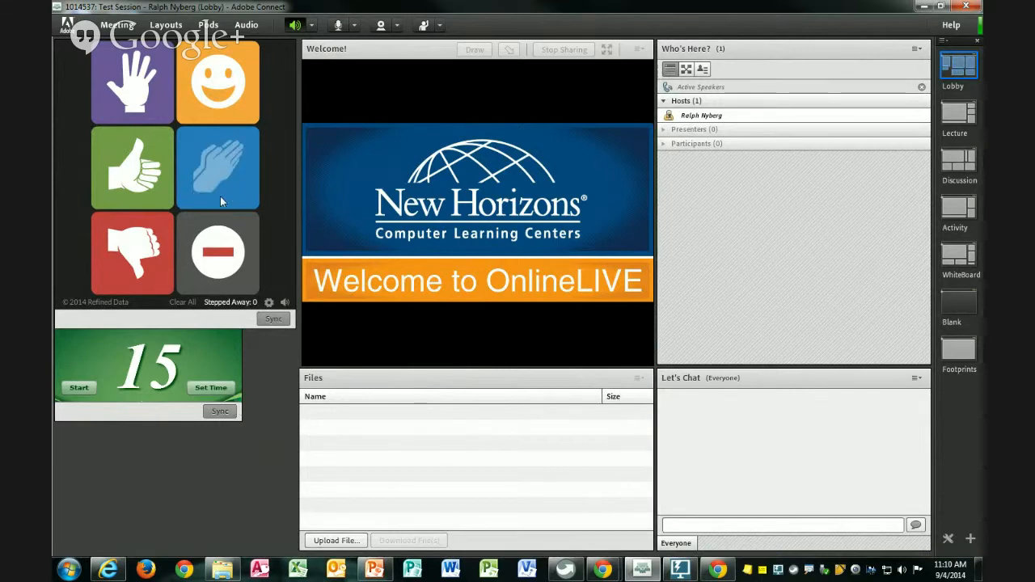
Step: Flatten the Hands Up pod into one row at the bottom of the left column, and widen the class timer and Welcome pods to close the gaps
drag(202, 328, 201, 122)
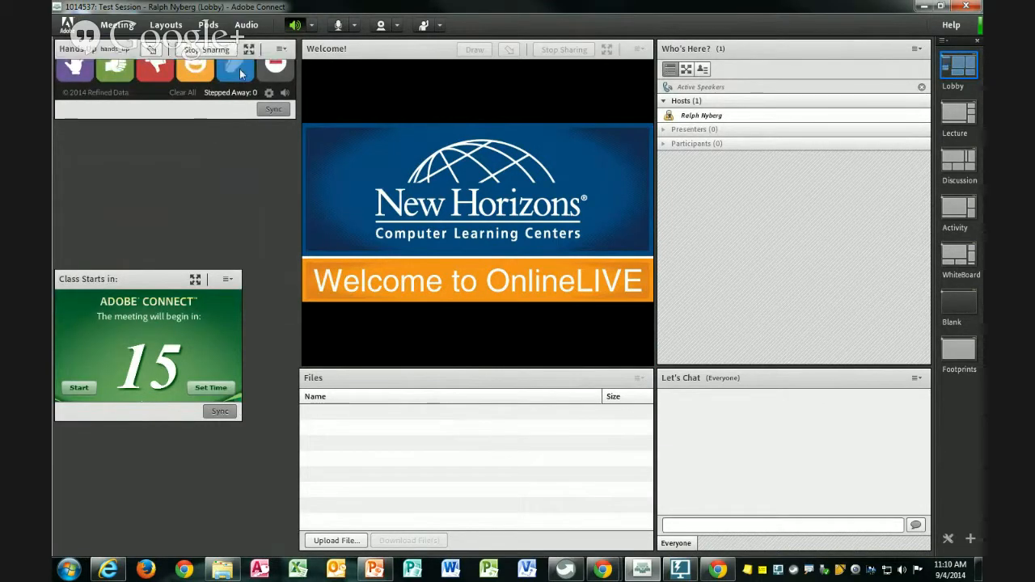
drag(91, 49, 90, 487)
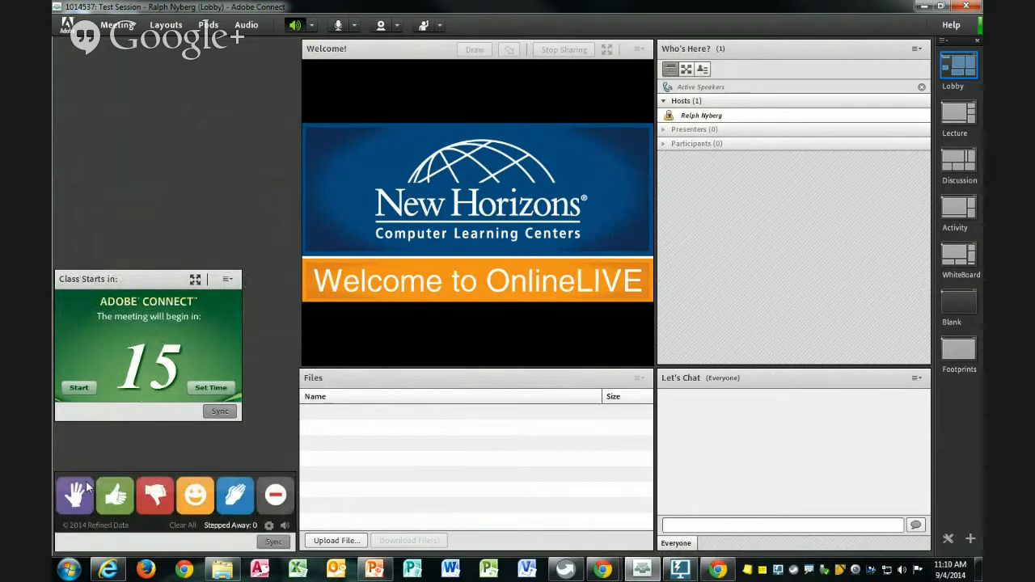
drag(130, 278, 130, 279)
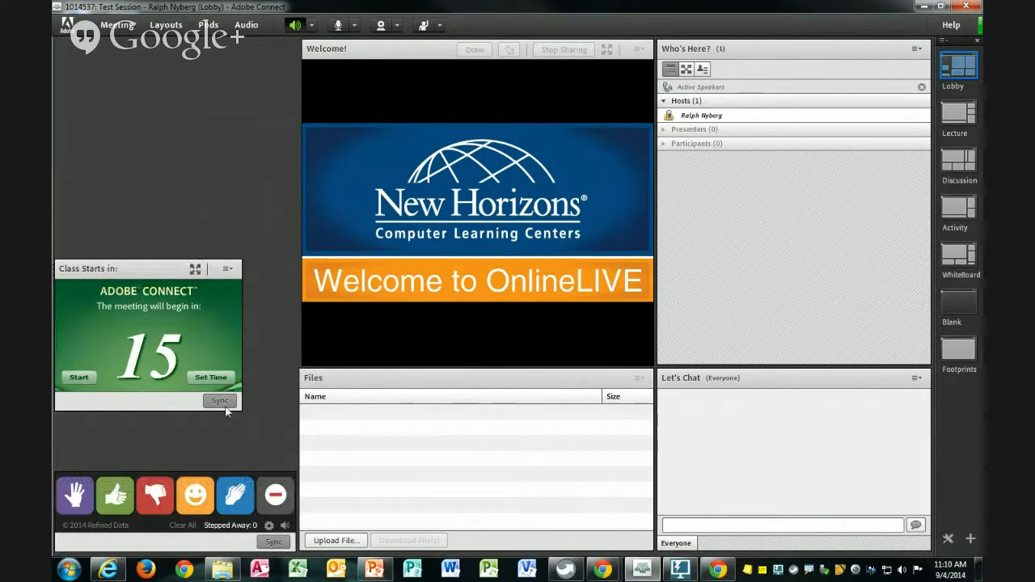
drag(241, 410, 297, 470)
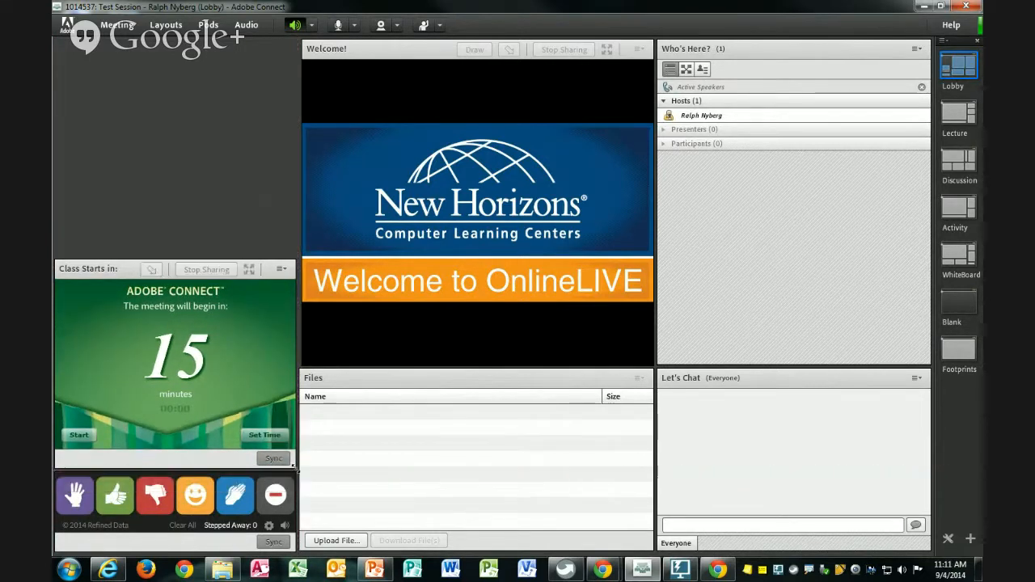
click(350, 330)
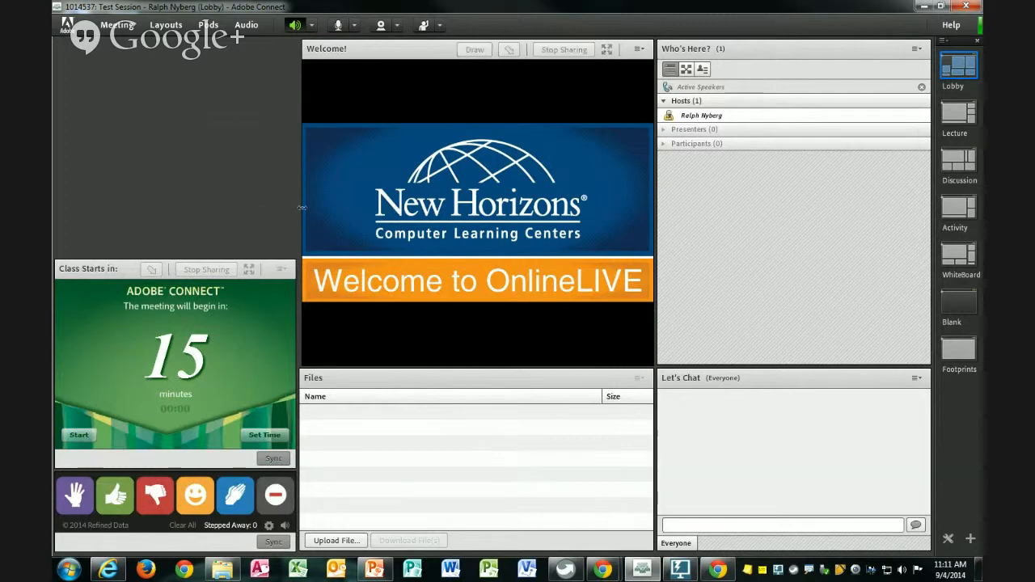
drag(301, 208, 298, 207)
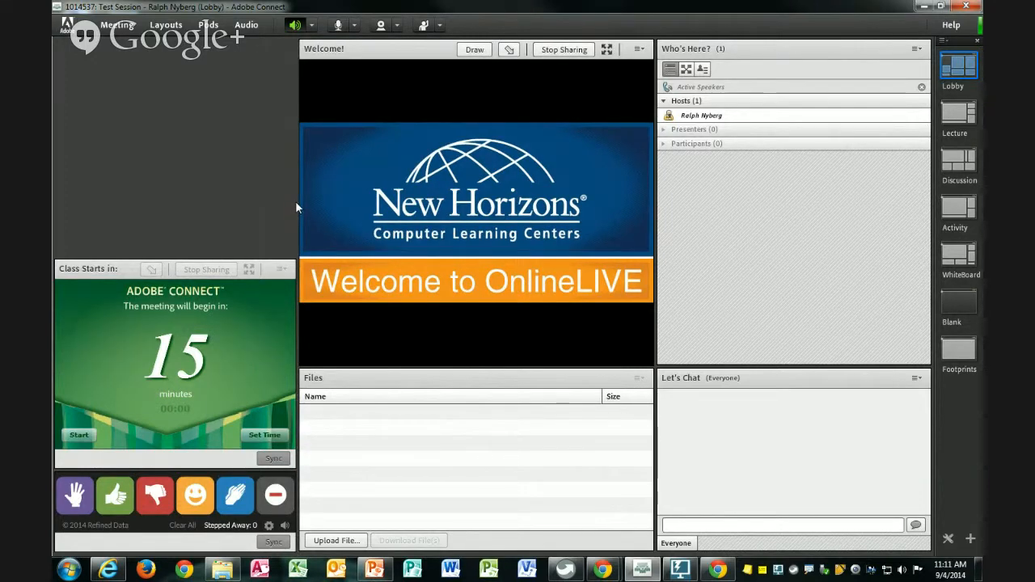
Step: Add a Live Web Cam Video pod and size it to fill the empty space above the class timer
click(208, 24)
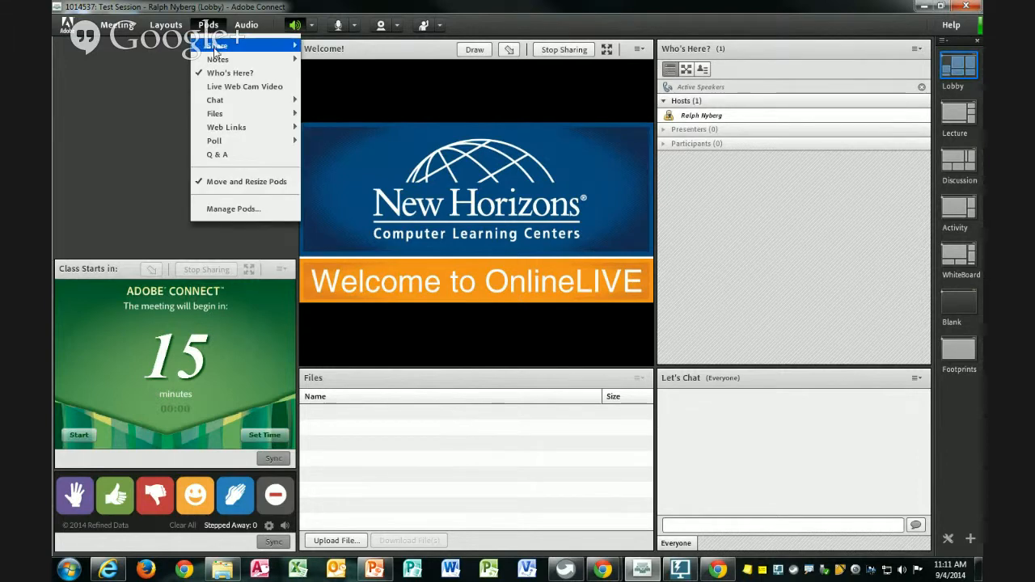
mouse_move(216, 51)
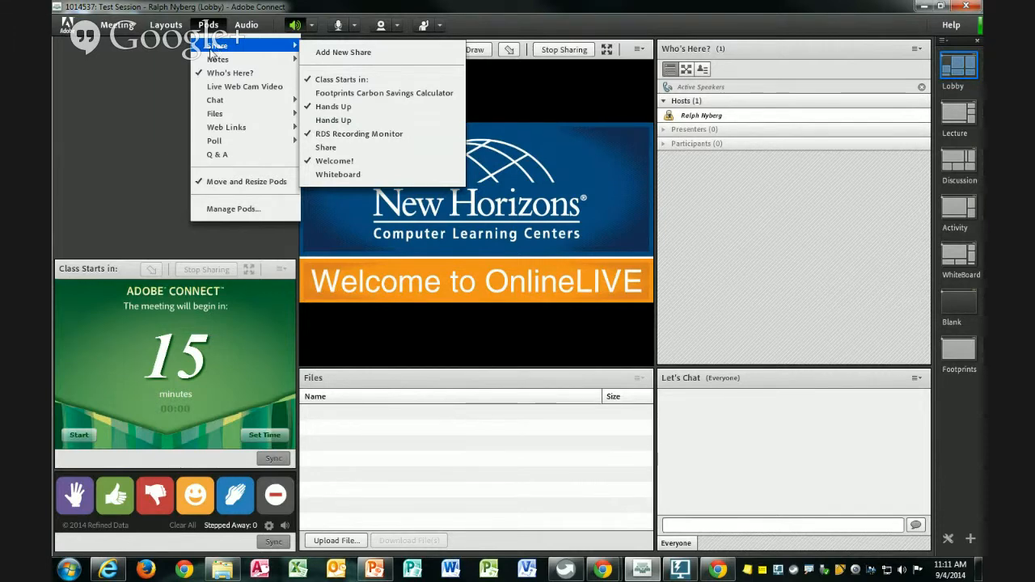
click(238, 87)
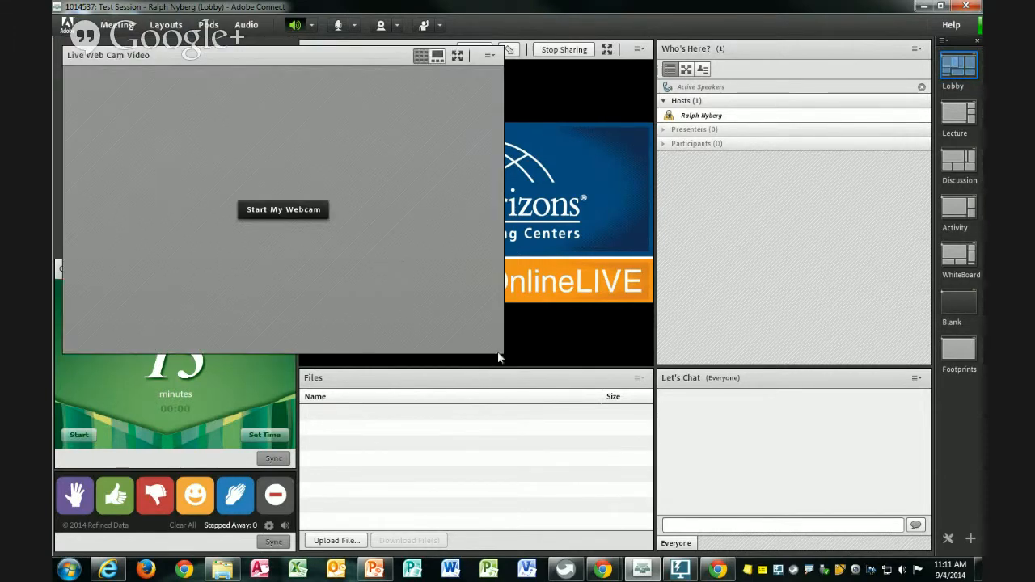
drag(501, 352, 279, 247)
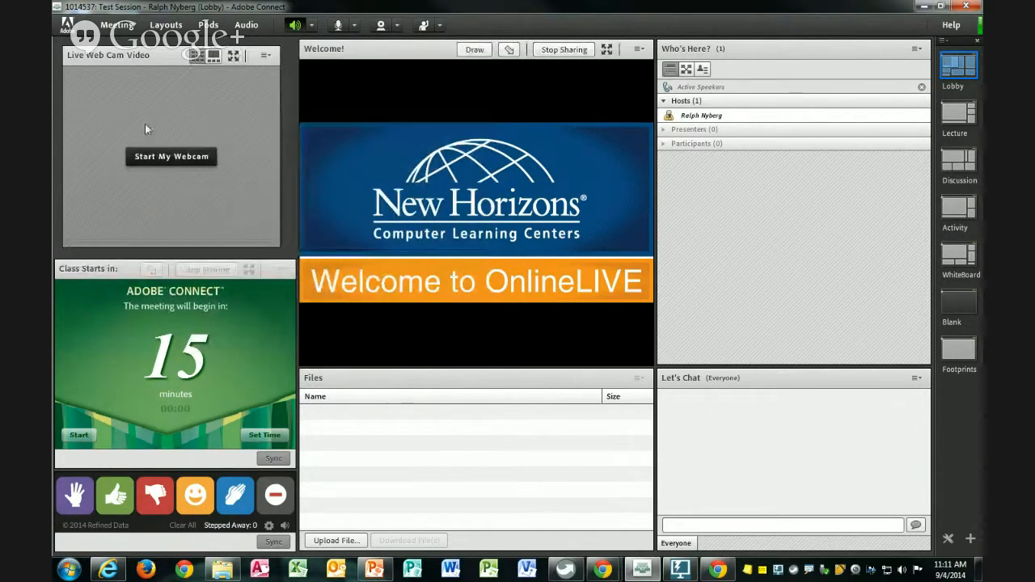
drag(150, 58, 141, 52)
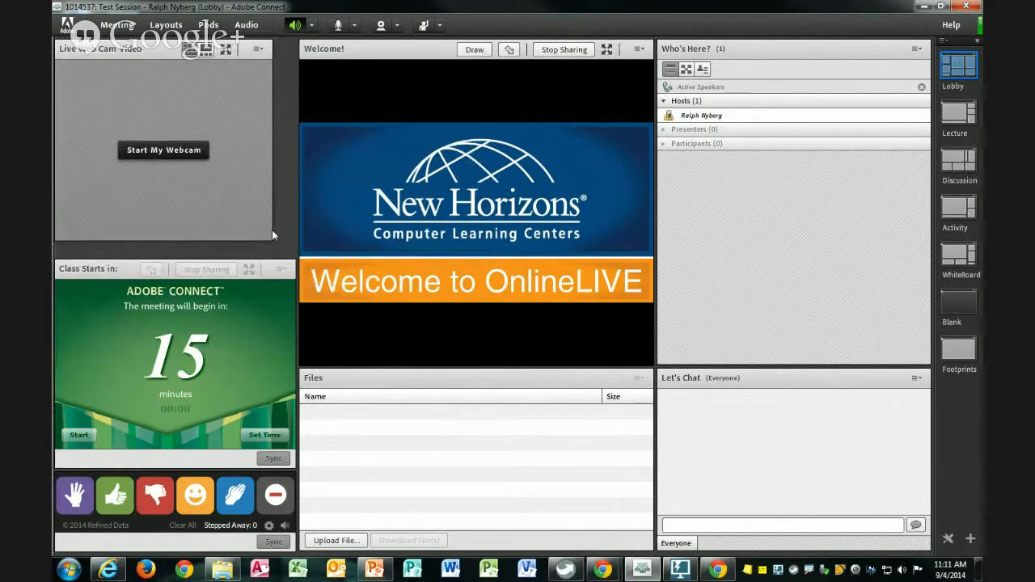
drag(273, 242, 291, 254)
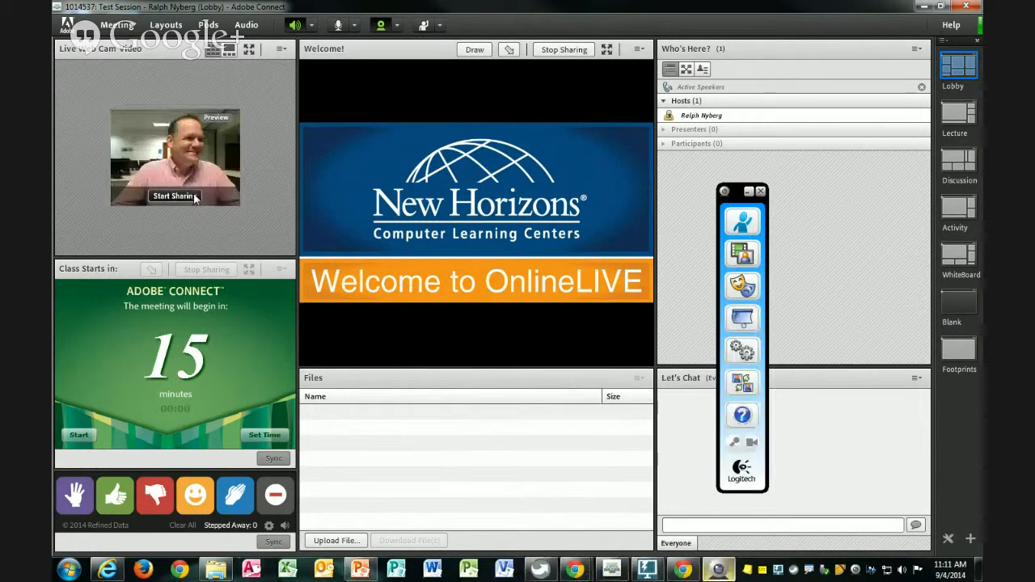
Step: Start sharing the previewed webcam and close the Logitech camera control window
click(220, 194)
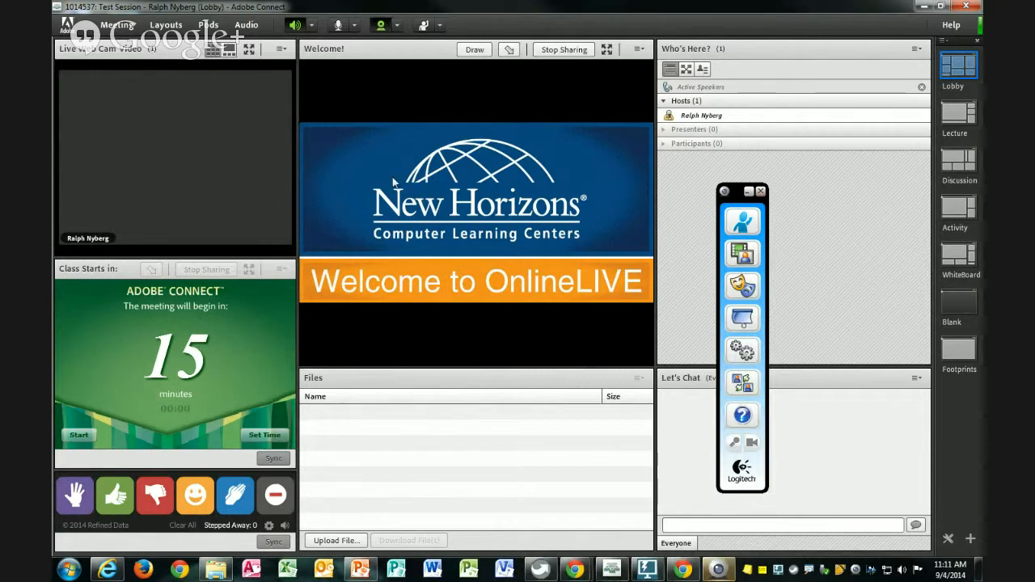
click(760, 191)
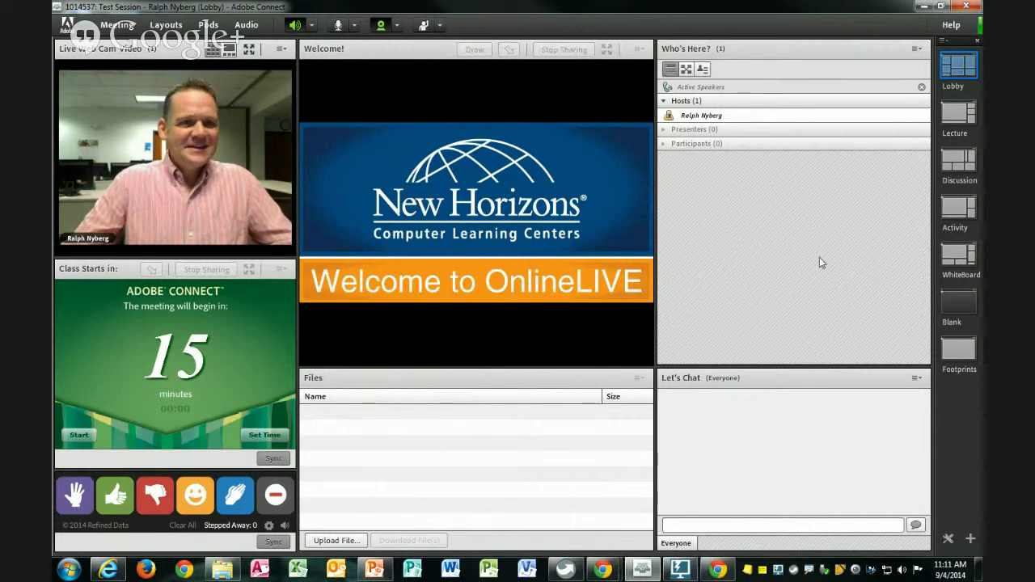
Step: In the Lecture layout, narrow the Share, Who's Here and webcam pods and widen the chat pod to open a gap beside Share
click(954, 113)
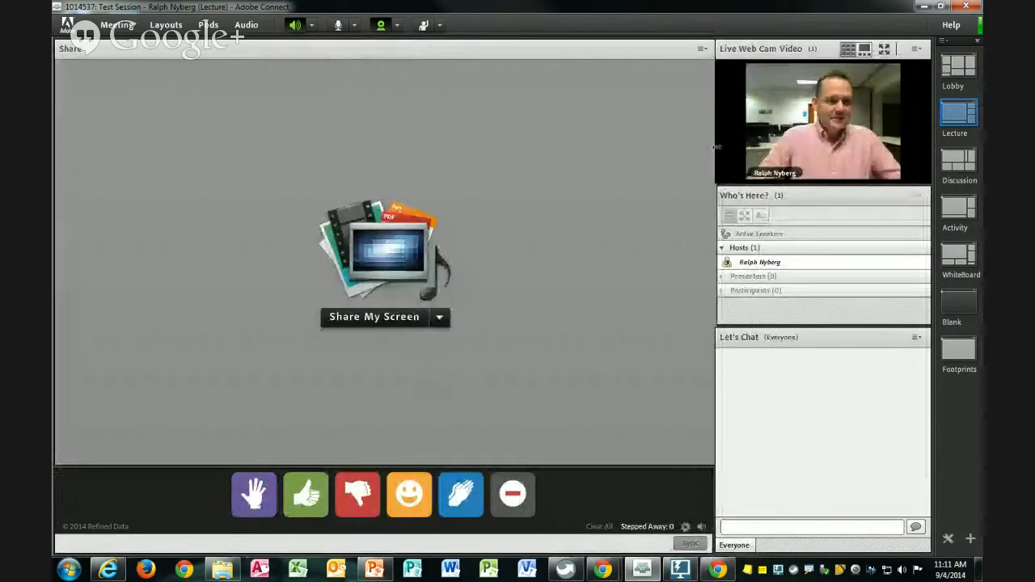
drag(715, 147, 670, 151)
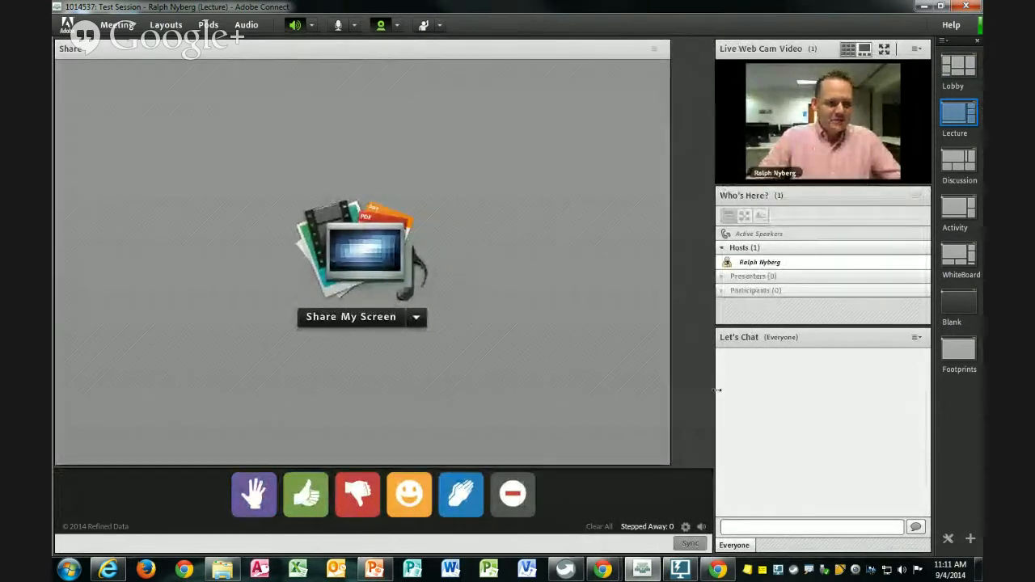
drag(719, 390, 673, 390)
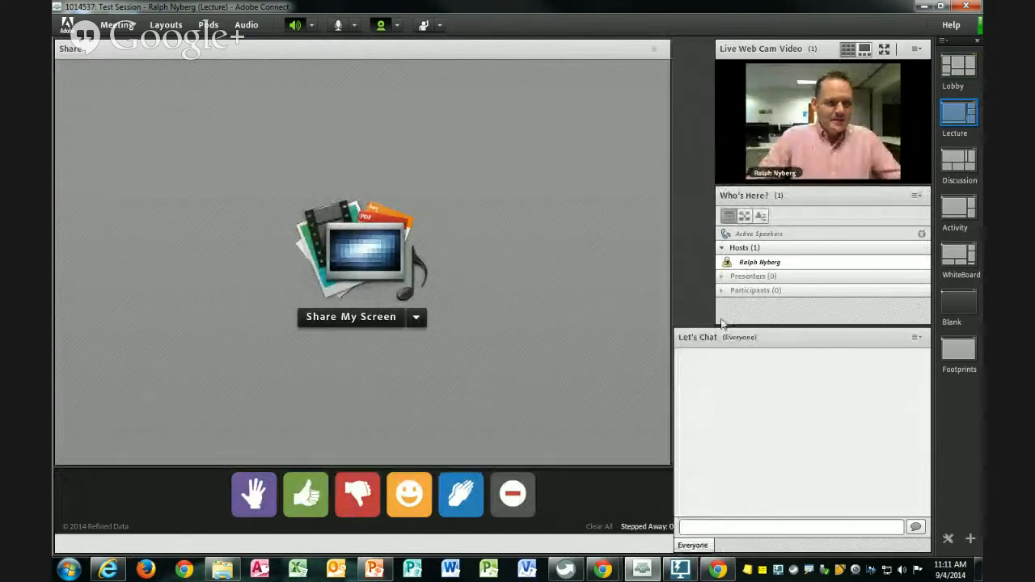
drag(716, 316, 744, 315)
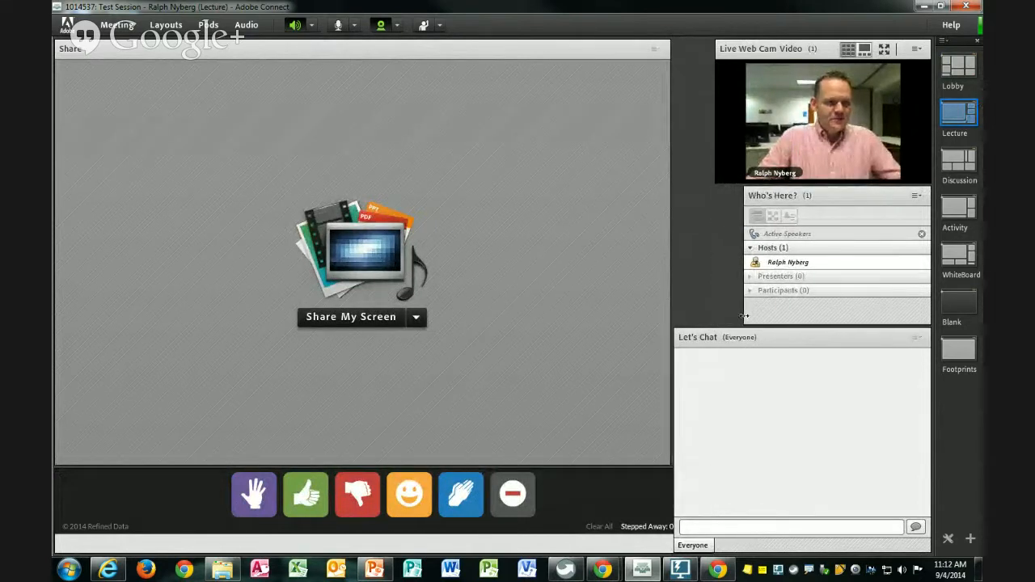
drag(716, 134, 744, 135)
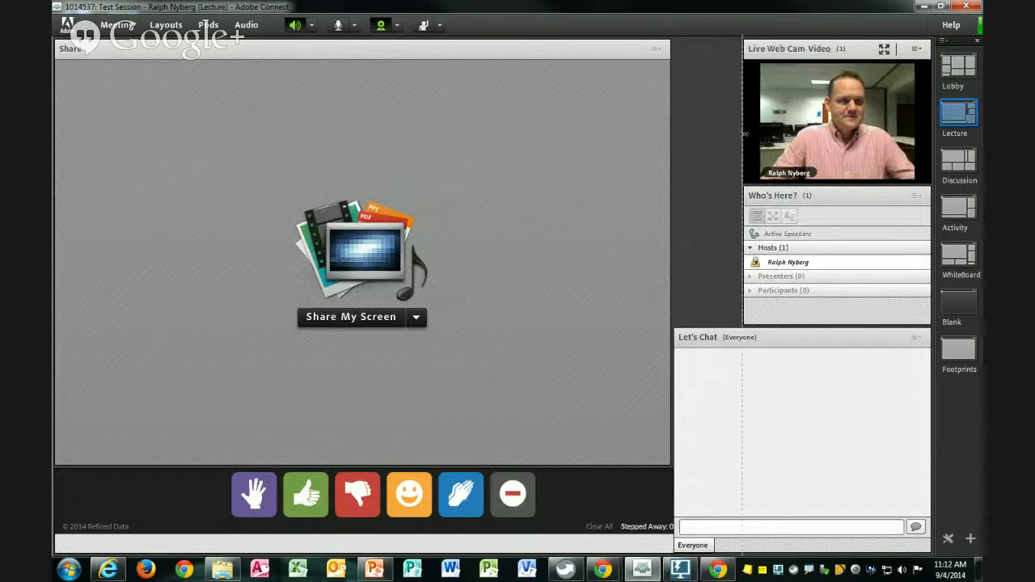
Step: Reshape the Hands Up pod into a vertical strip between the Share and webcam pods, and extend the Share pod down to the window's lower edge
mouse_move(363, 473)
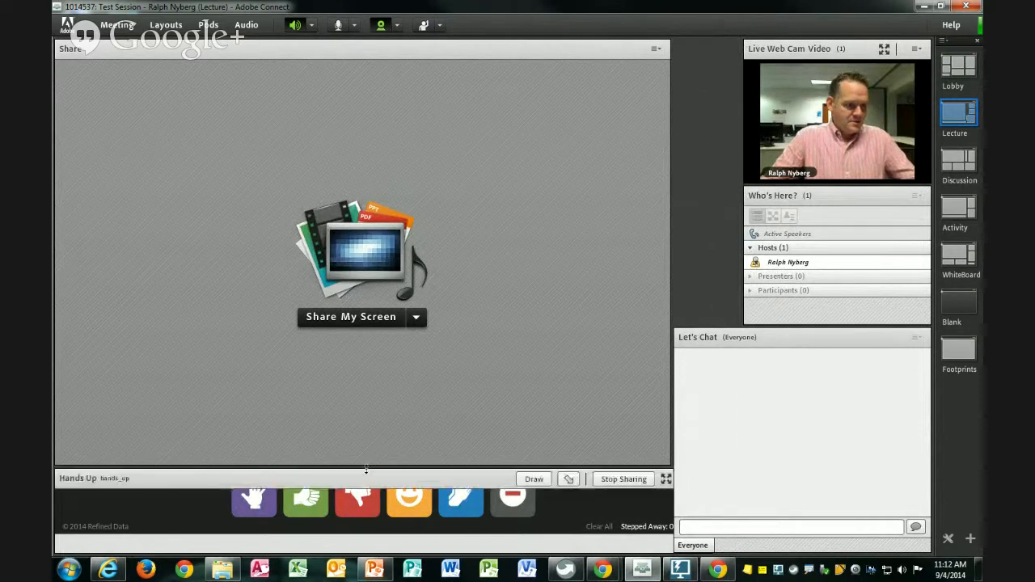
drag(365, 480, 480, 203)
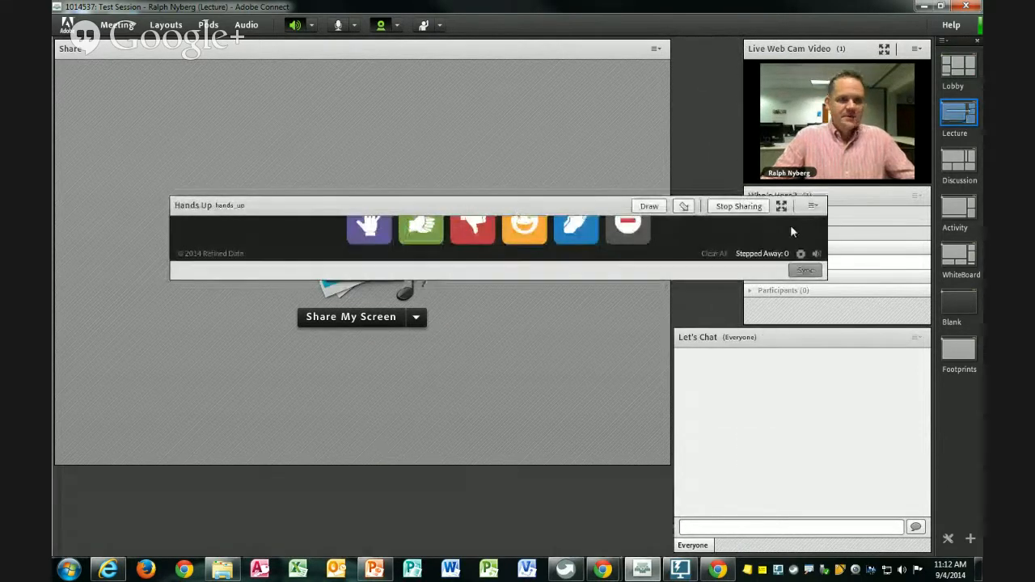
drag(827, 241, 553, 243)
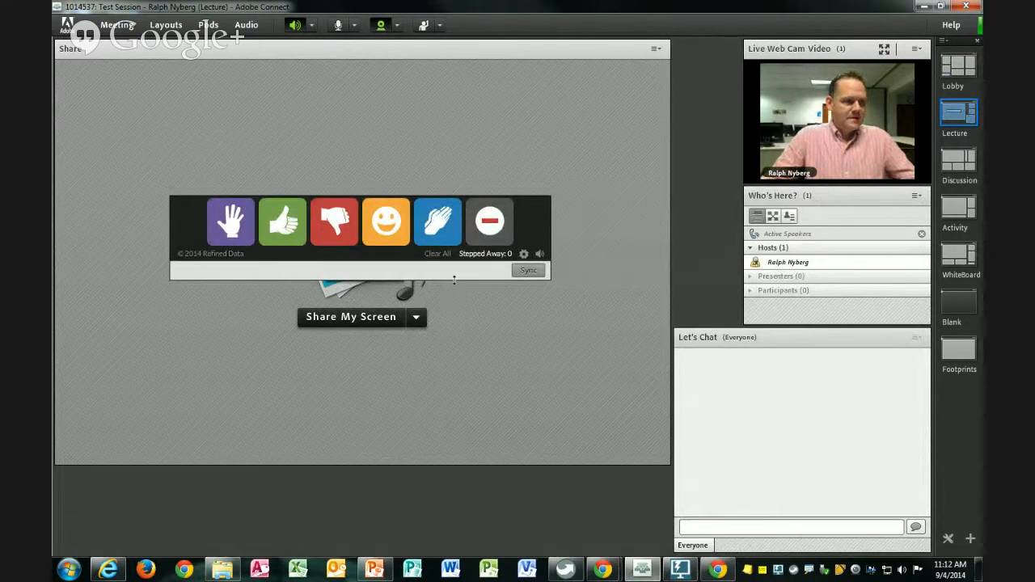
drag(454, 279, 441, 466)
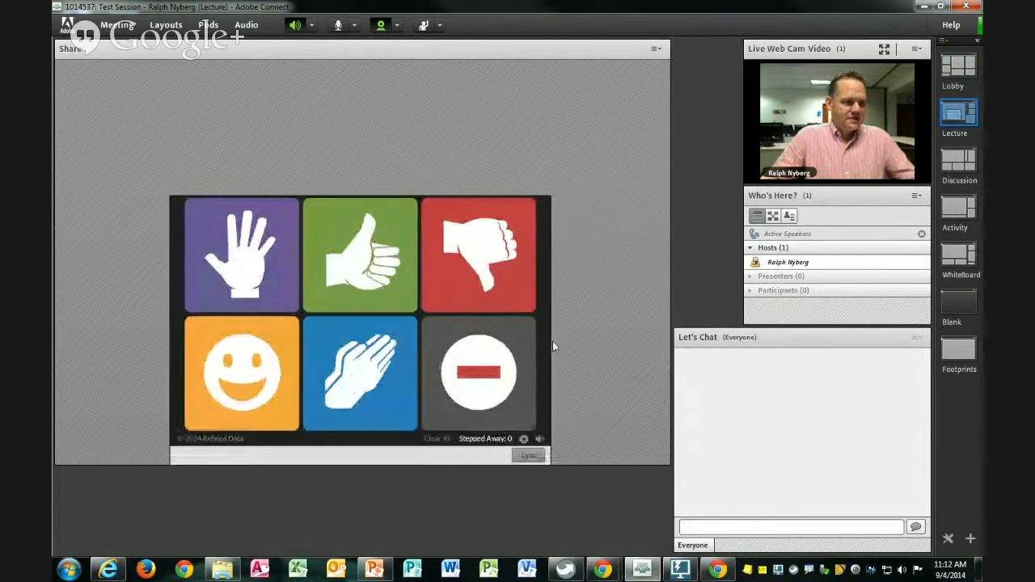
drag(550, 341, 223, 304)
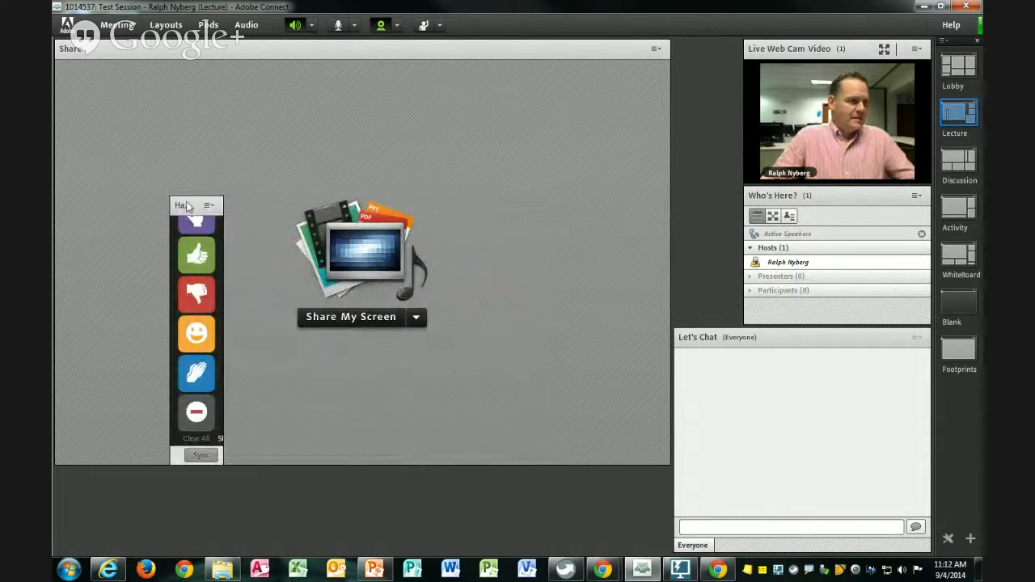
drag(186, 206, 692, 48)
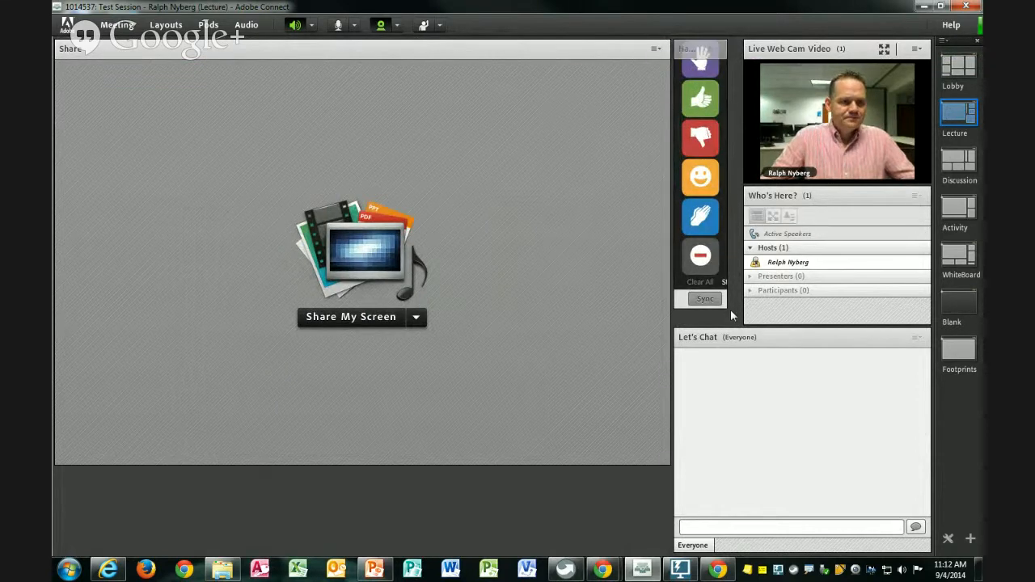
drag(730, 309, 737, 323)
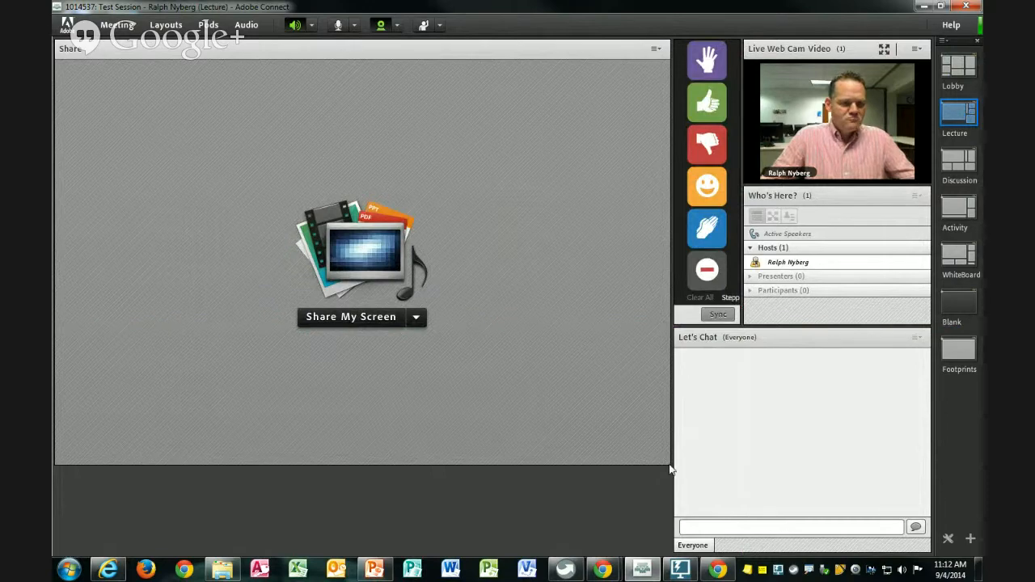
drag(665, 465, 672, 558)
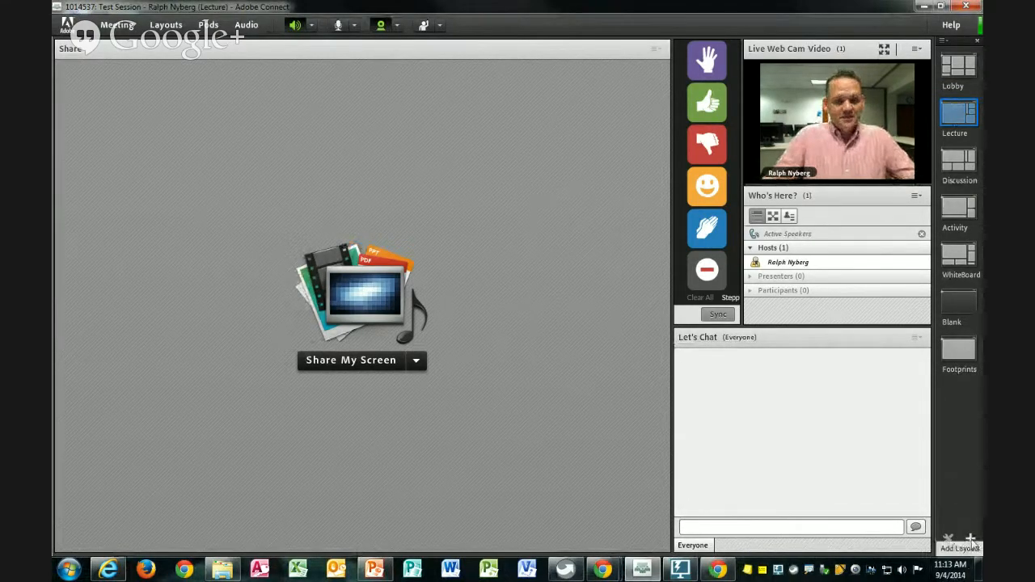
Step: Duplicate the Lecture layout under the name VLANs and place the copy directly after Lecture in the layout list
click(970, 541)
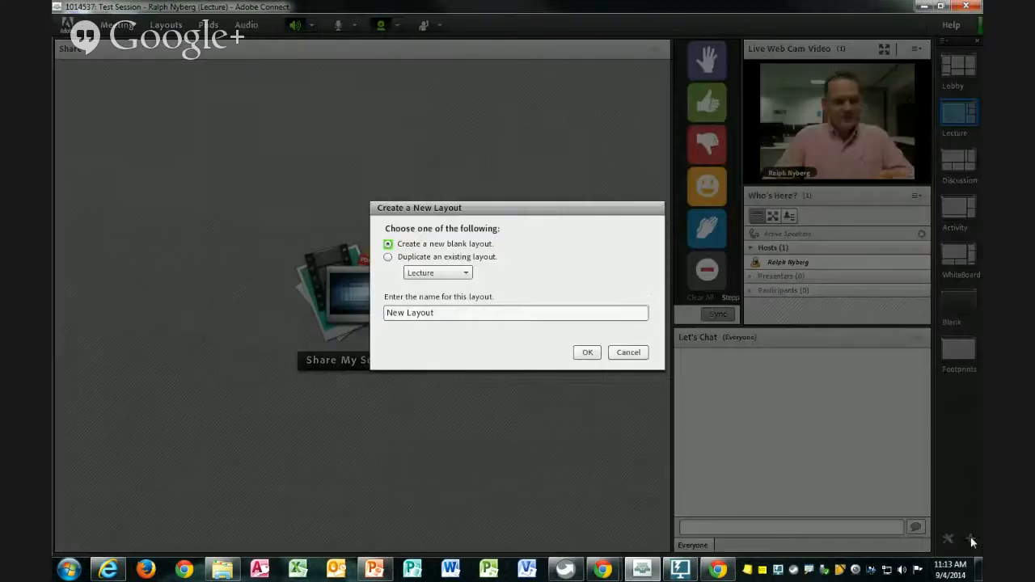
click(388, 256)
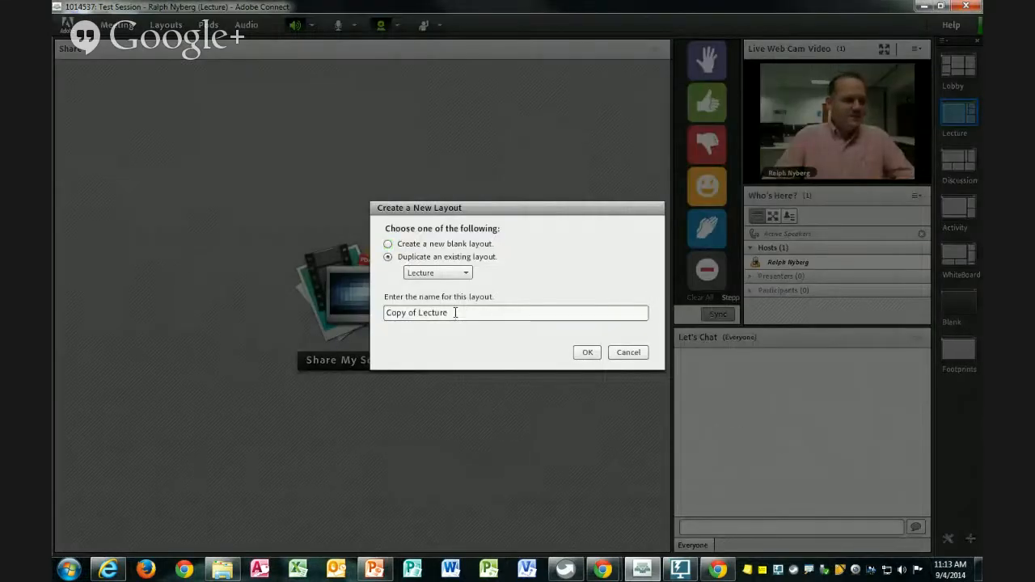
drag(455, 313, 384, 313)
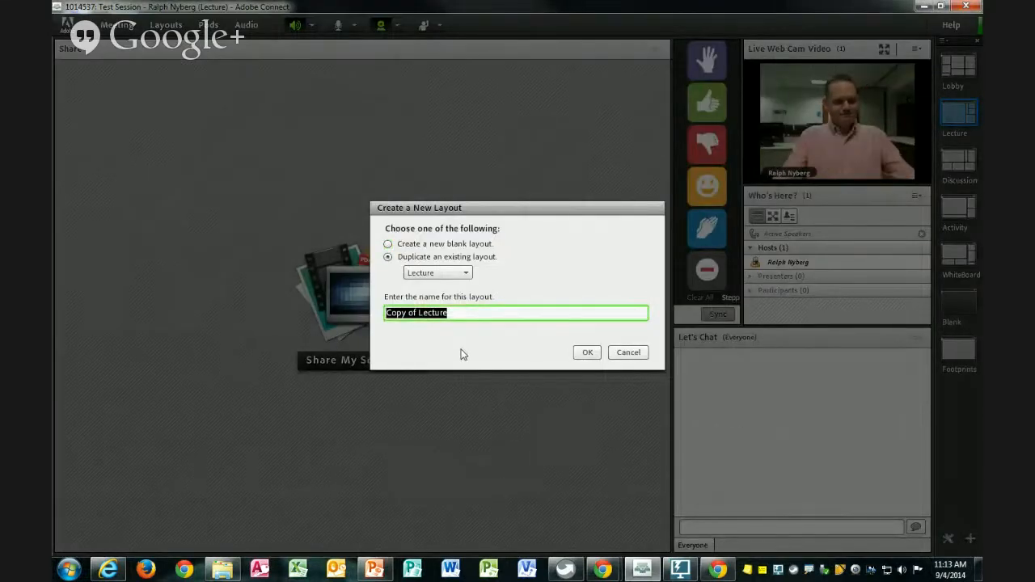
text(topic 2)
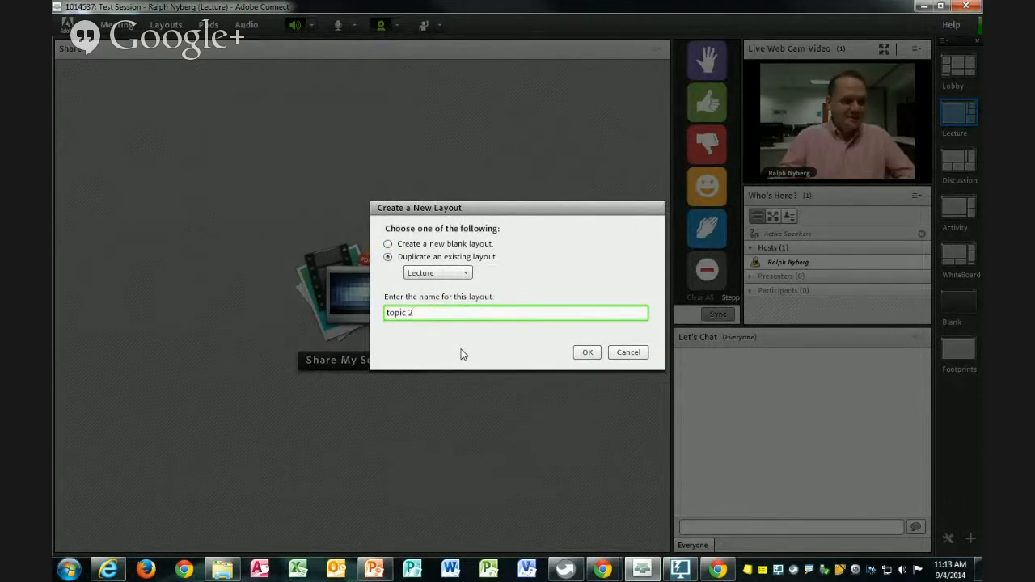
key(BackSpace)
key(BackSpace)
key(BackSpace)
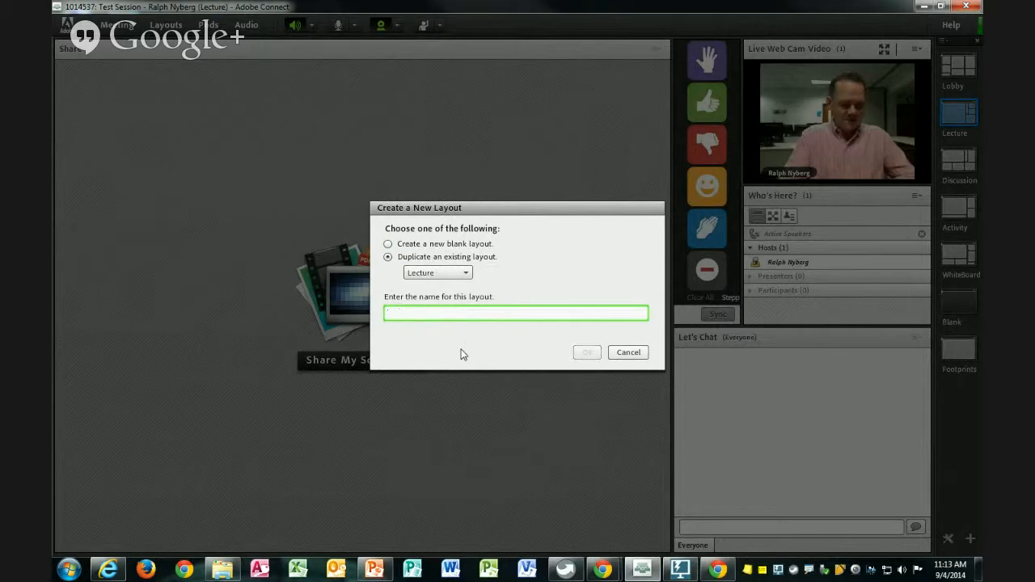
text(VL)
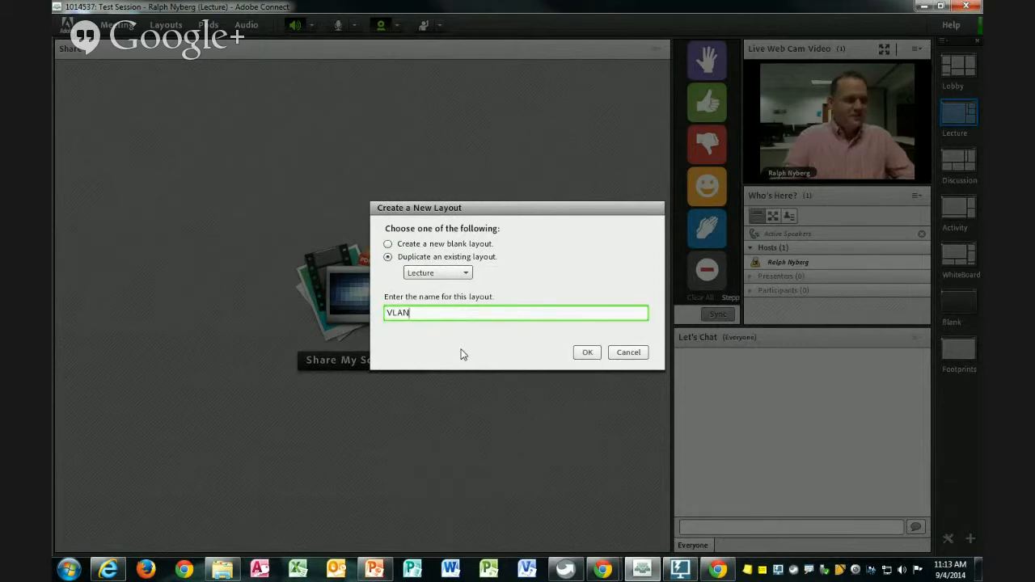
text(AN)
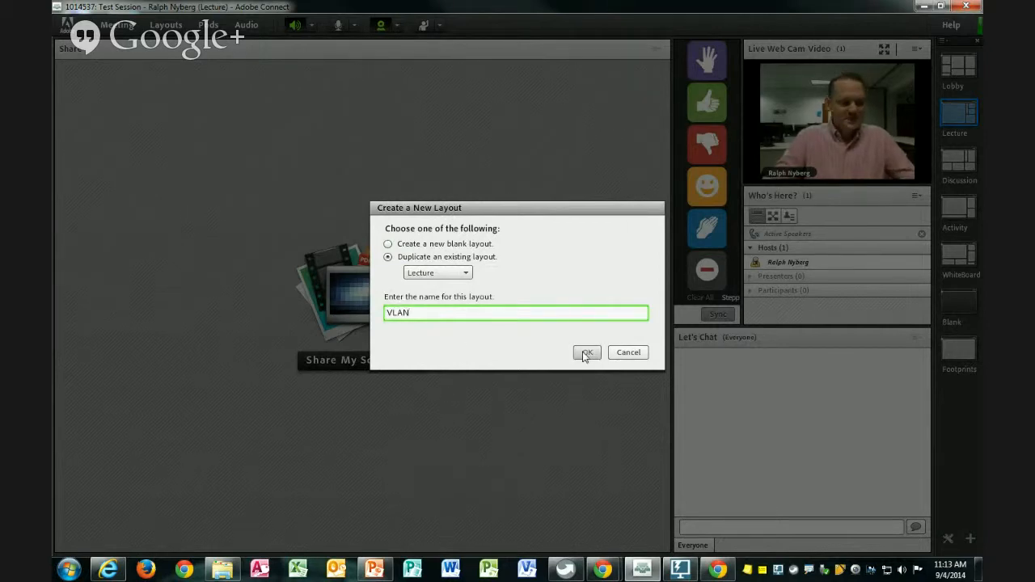
text(s)
click(586, 352)
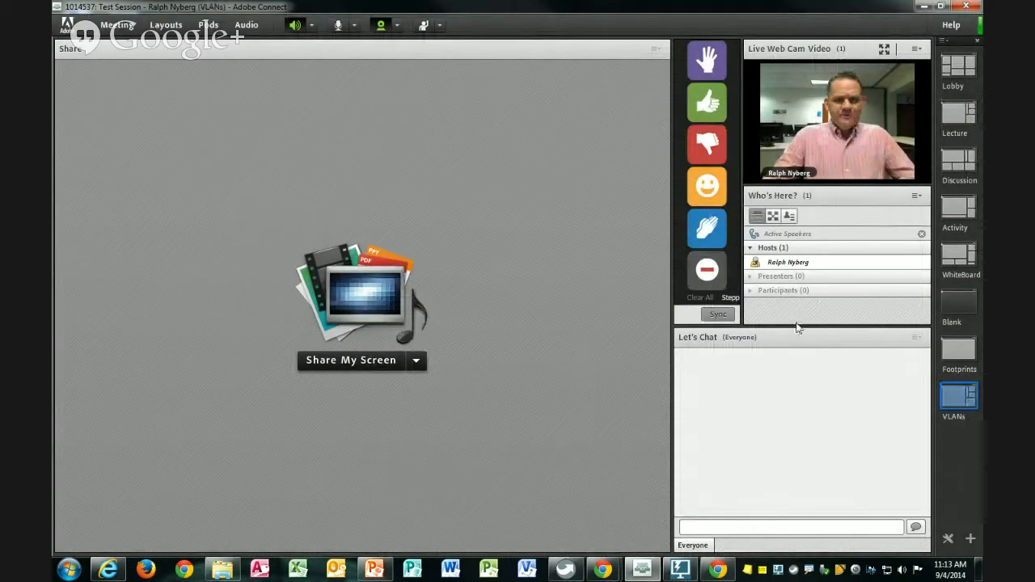
drag(959, 397, 961, 162)
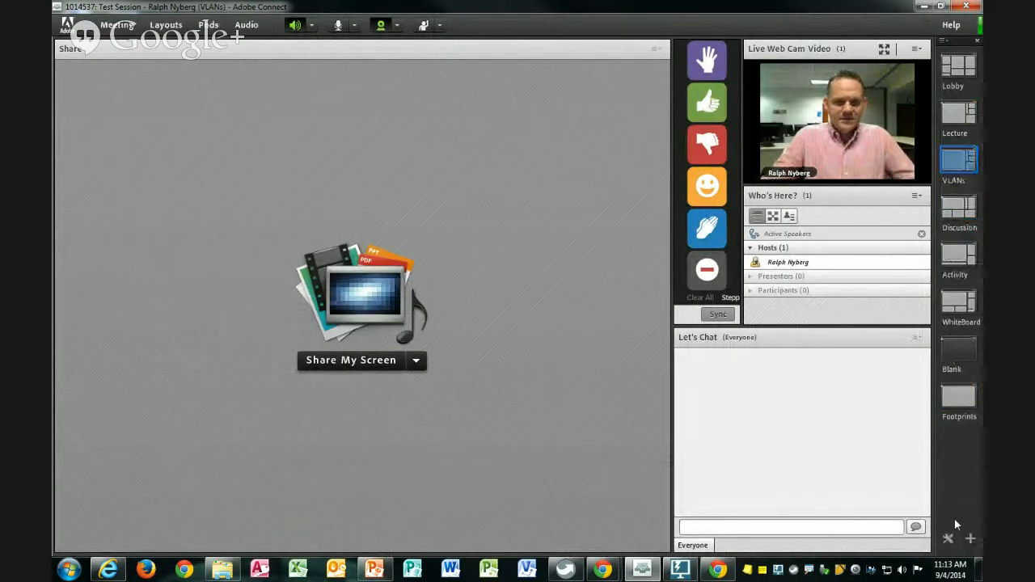
Step: Start creating another new layout as a duplicate of the VLANs layout
click(970, 539)
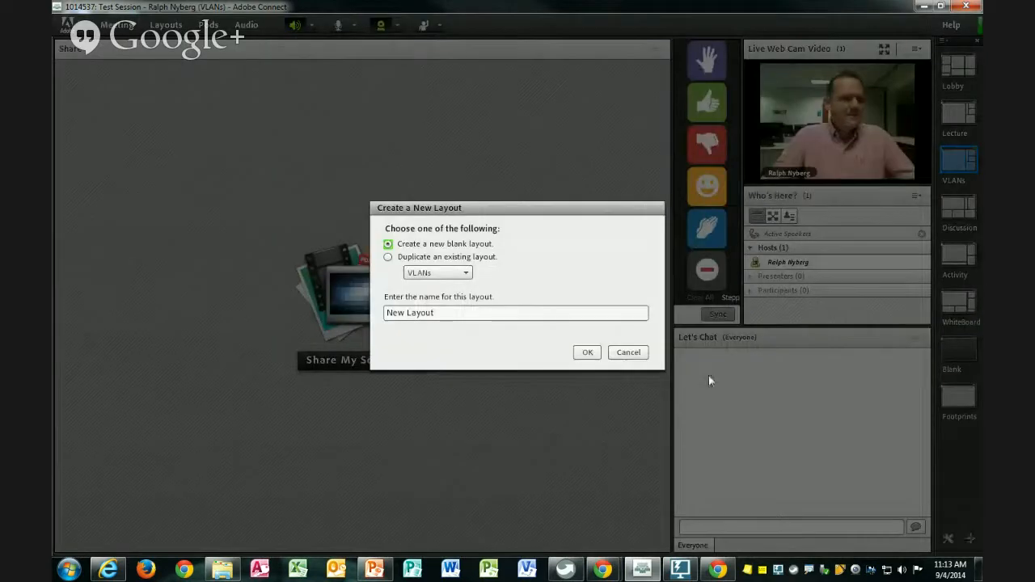
click(388, 257)
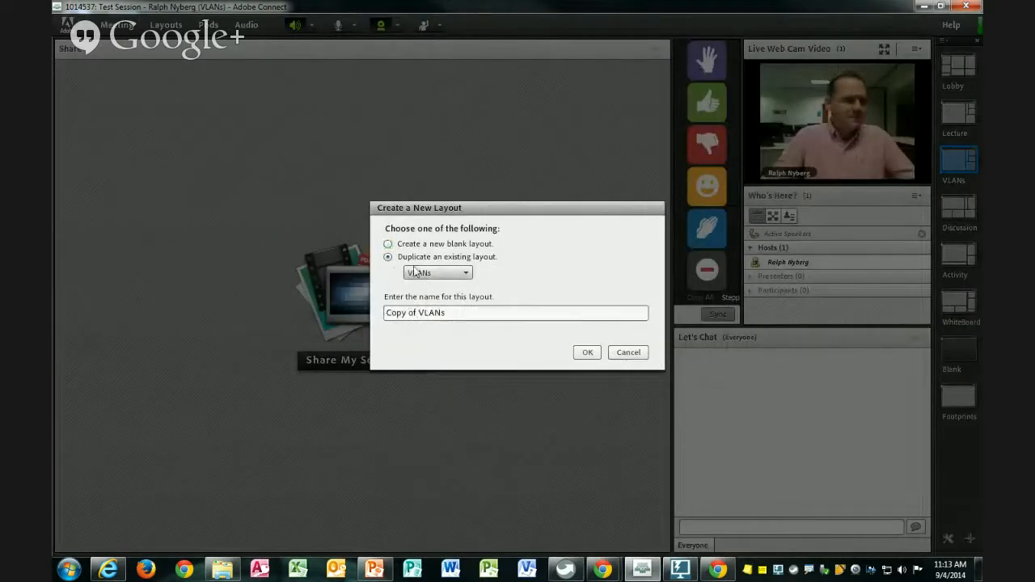
Step: Magnify the new layout dialog, circle the option to duplicate an existing layout, and leave the magnified view
key(ctrl+1)
click(414, 265)
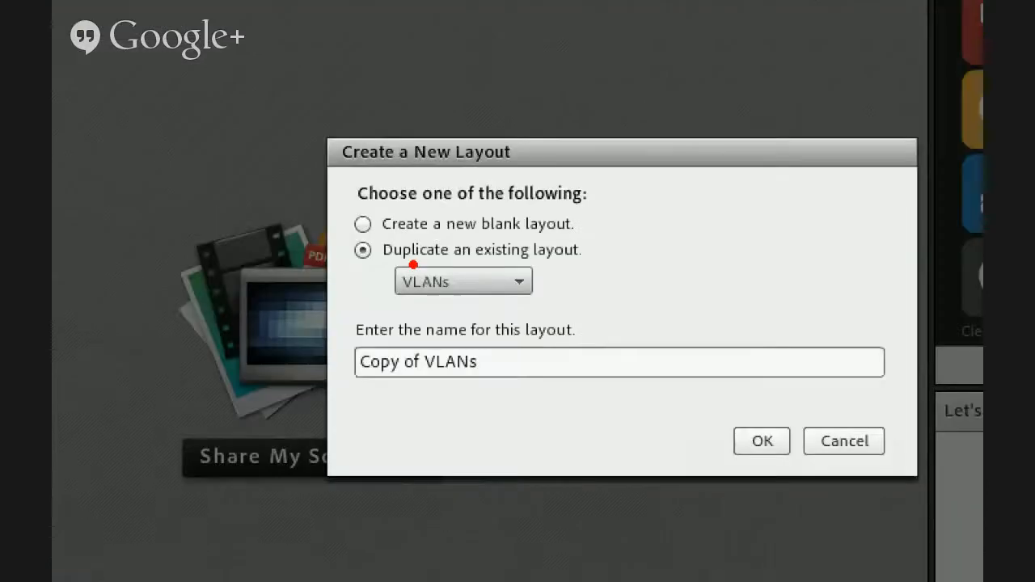
mouse_move(380, 242)
mouse_down()
mouse_move(369, 234)
mouse_move(348, 263)
mouse_move(380, 267)
mouse_up()
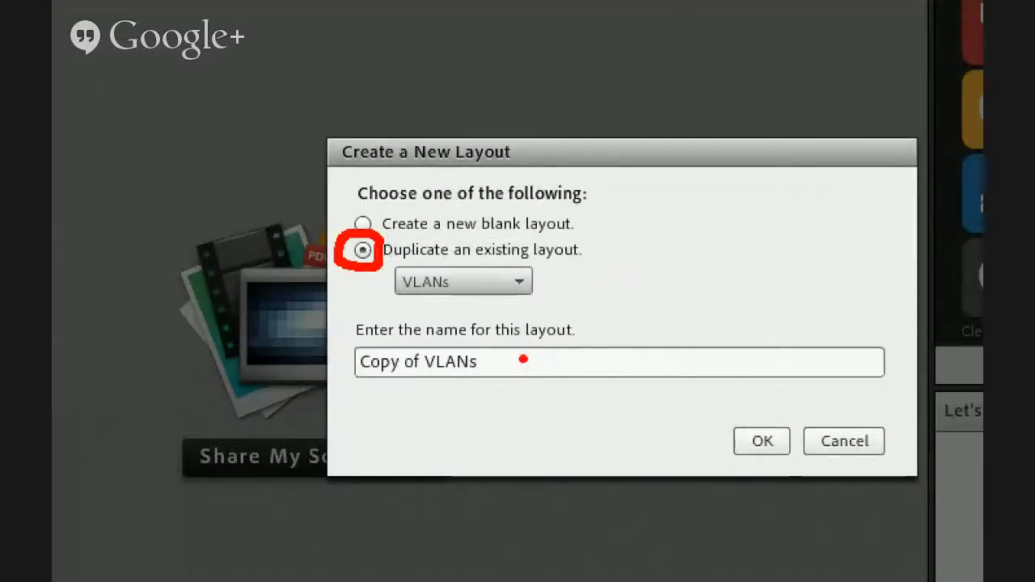
key(Escape)
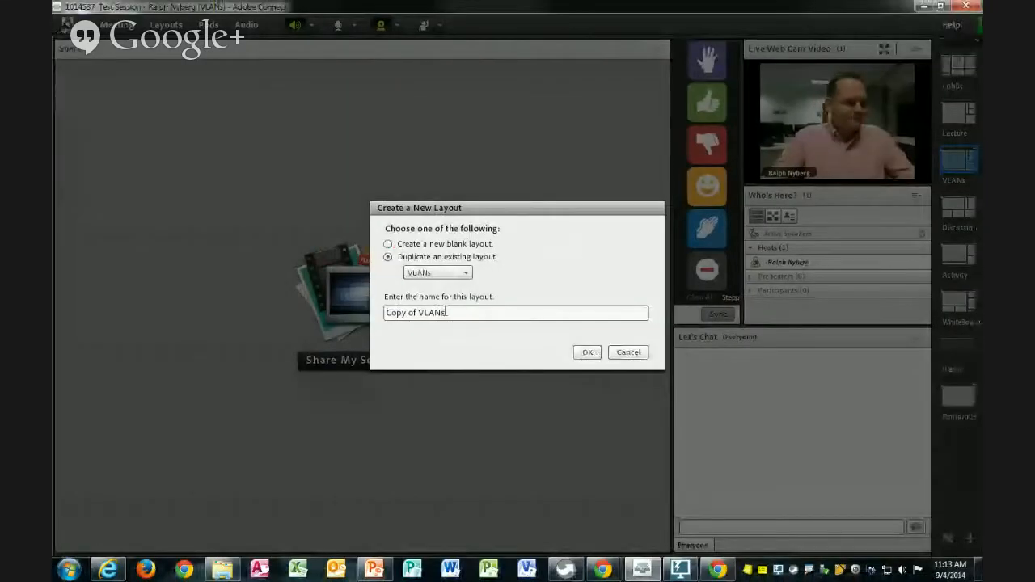
Step: Create the duplicate under the name Static Routes and place it directly after VLANs in the layout list
drag(447, 313, 385, 314)
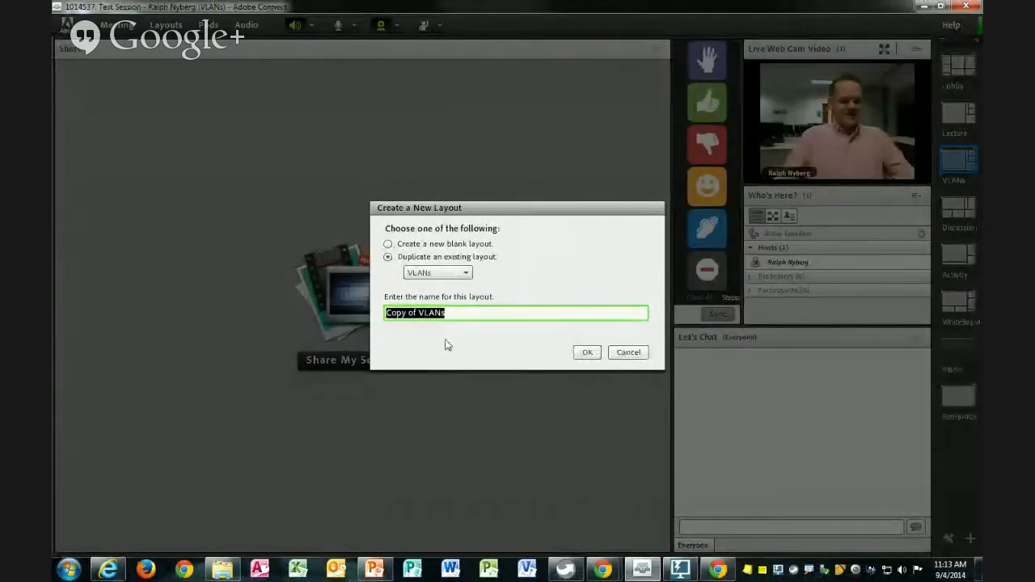
text(Rou)
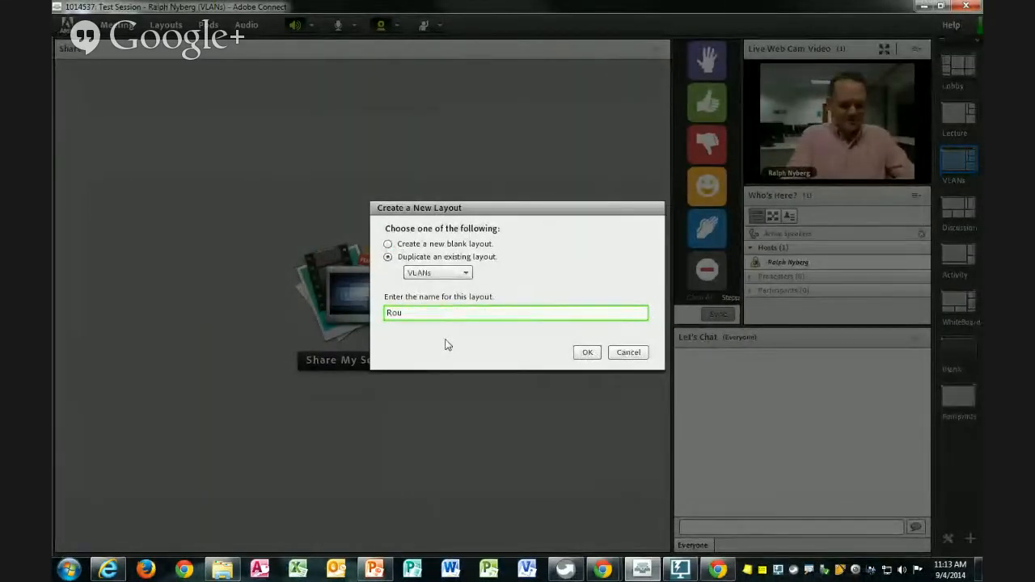
key(BackSpace)
key(BackSpace)
key(BackSpace)
text(Static)
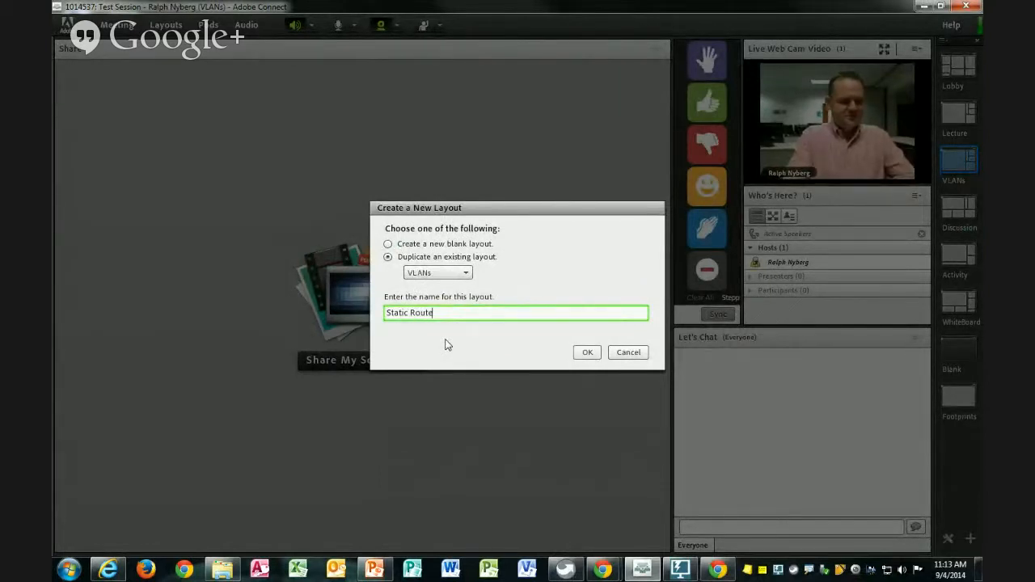
click(587, 353)
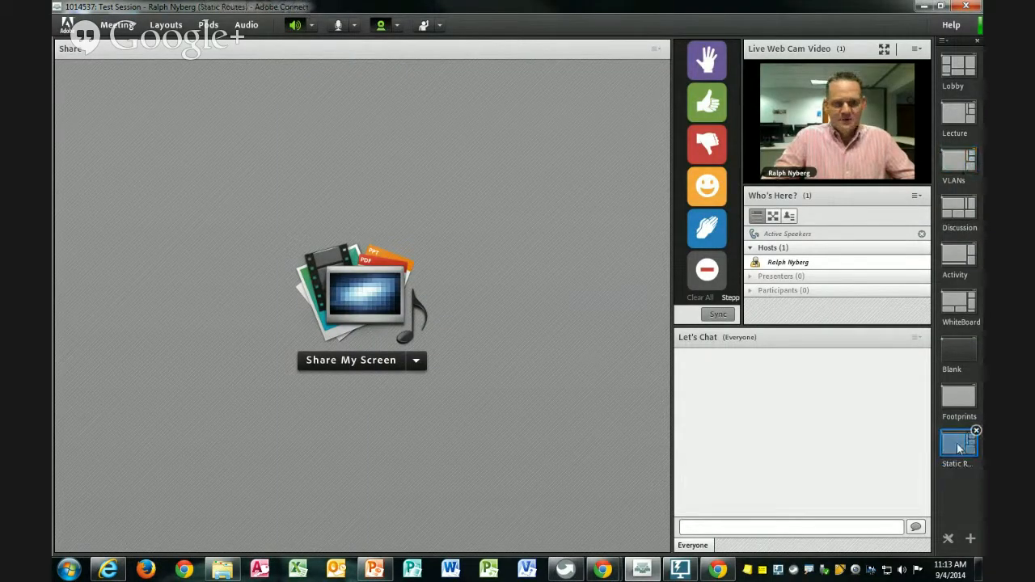
drag(958, 448, 960, 212)
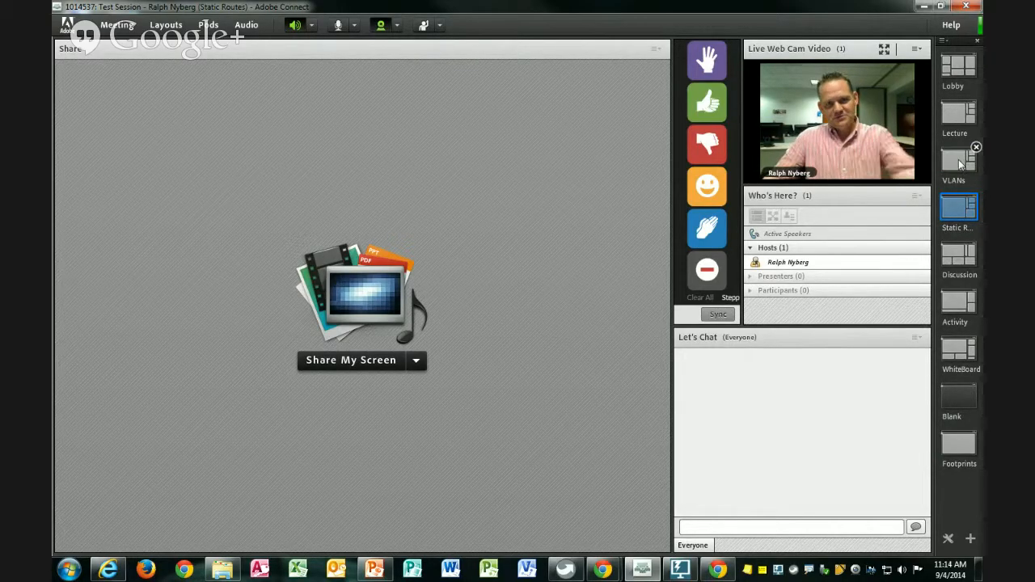
Step: Switch to the Discussion layout and narrow the webcam pod to the width of the Discussion Notes pod
mouse_move(956, 215)
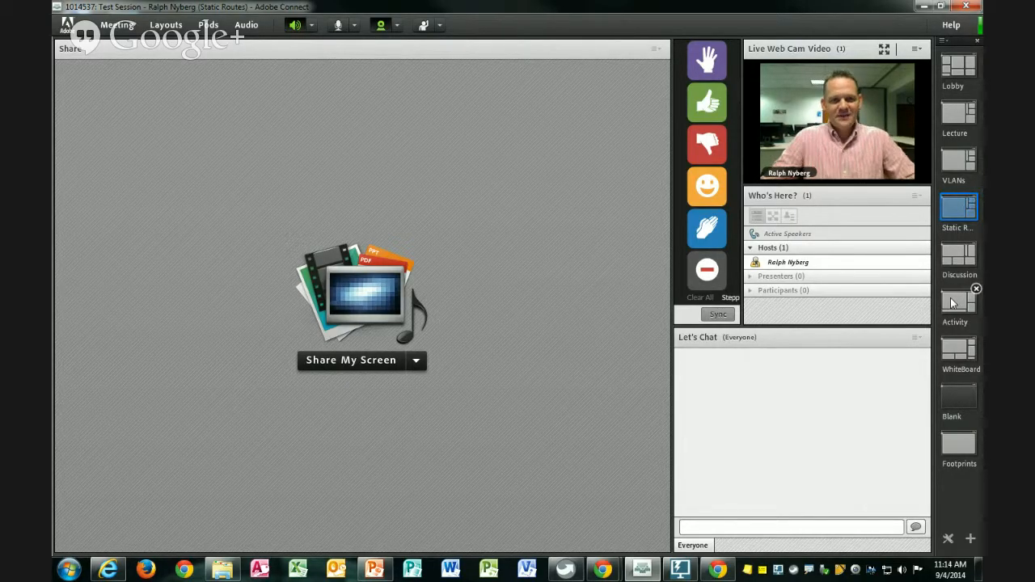
click(956, 256)
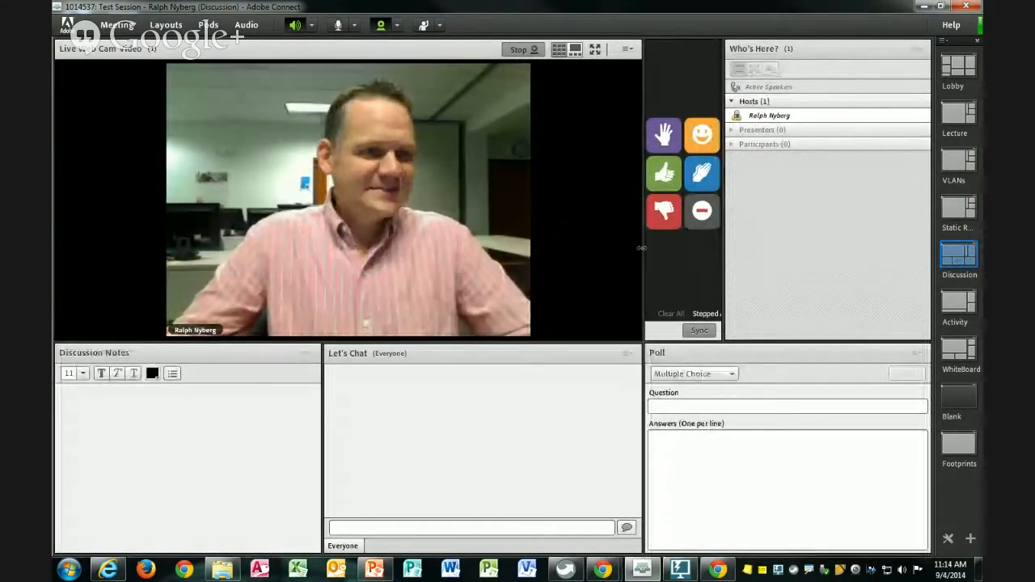
drag(642, 247, 321, 231)
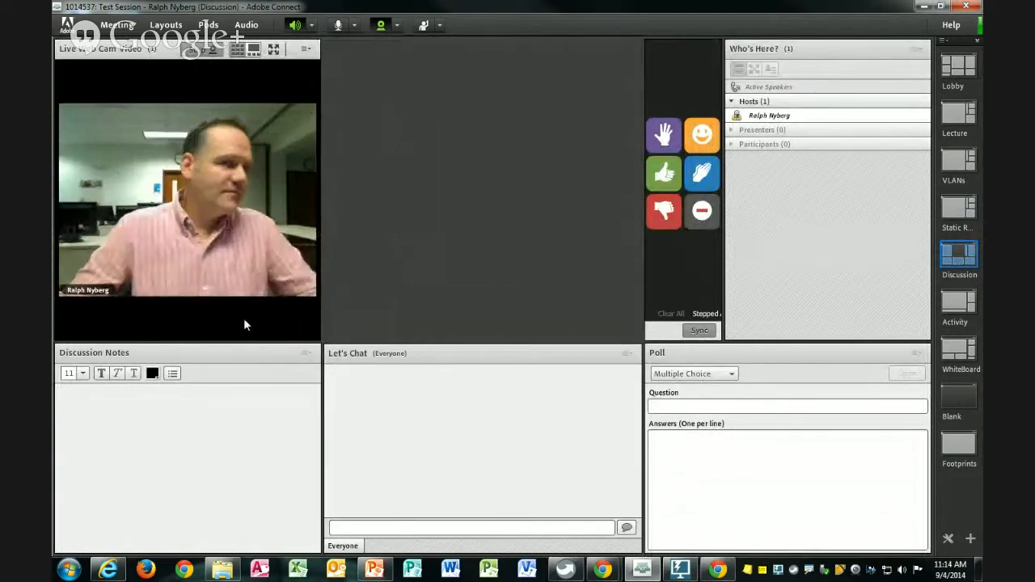
Step: Hide the Discussion Notes and Poll pods, and fit the chat pod beneath the Hands Up and Who's Here pods
click(306, 356)
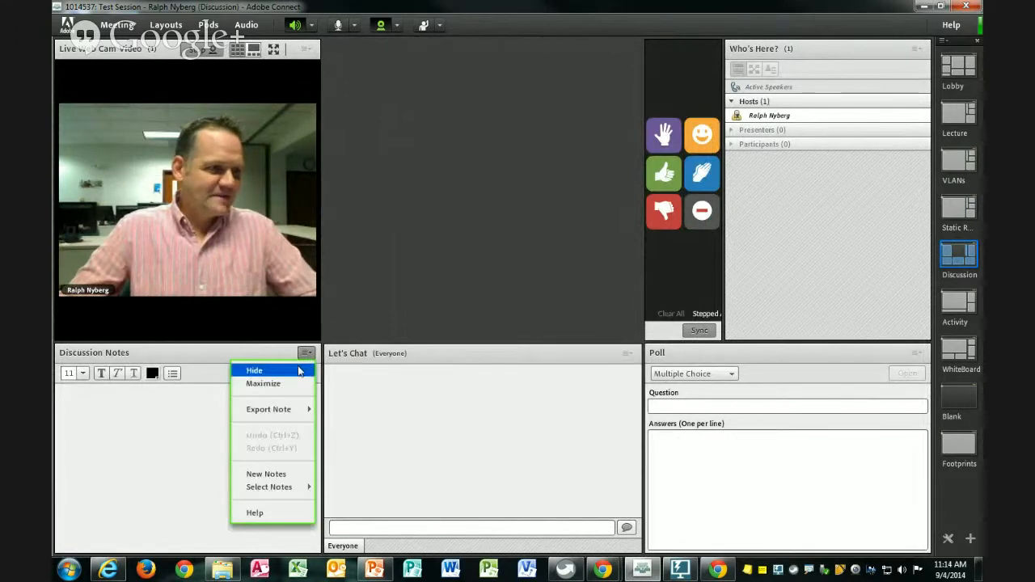
click(296, 372)
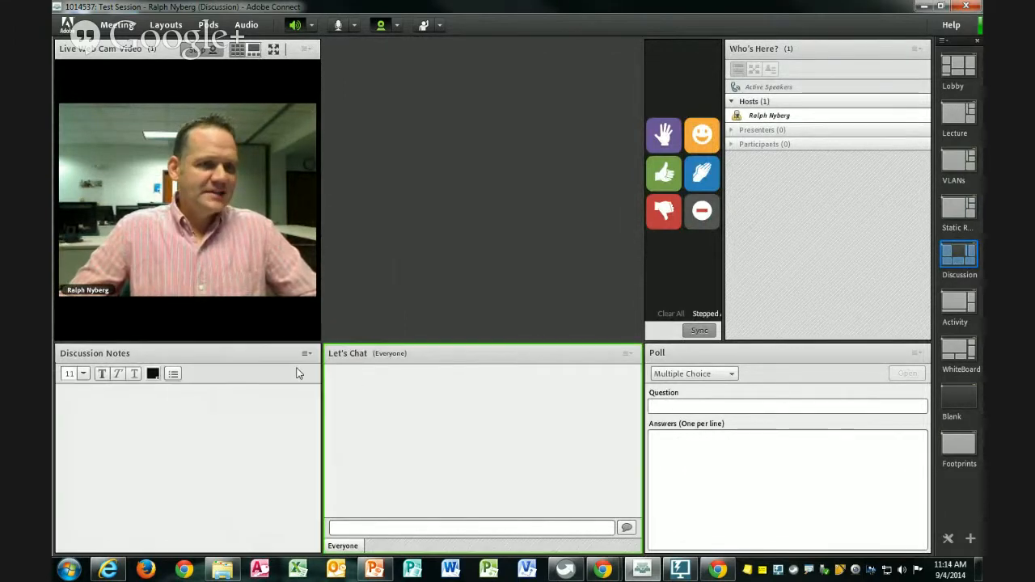
click(920, 355)
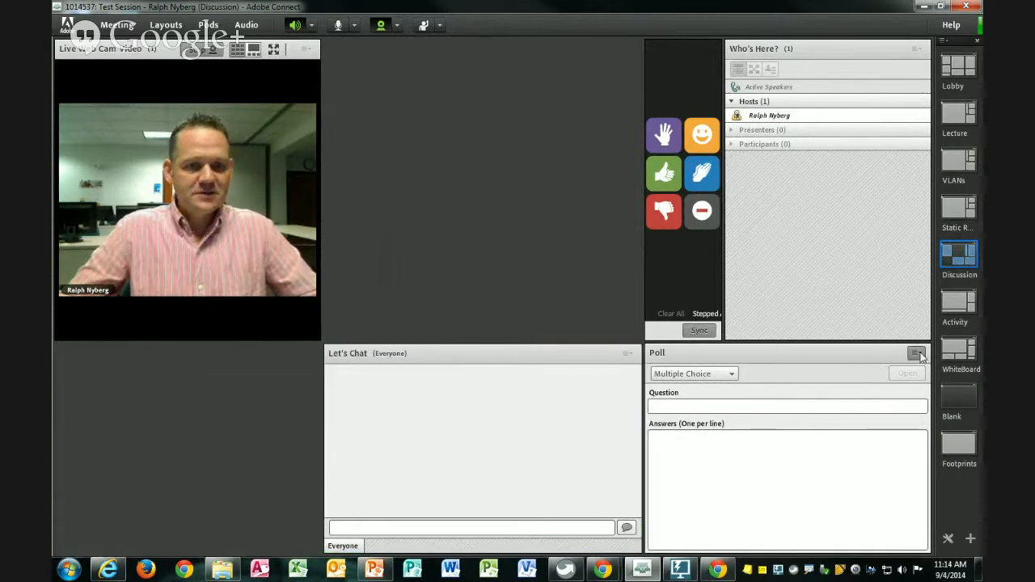
click(898, 368)
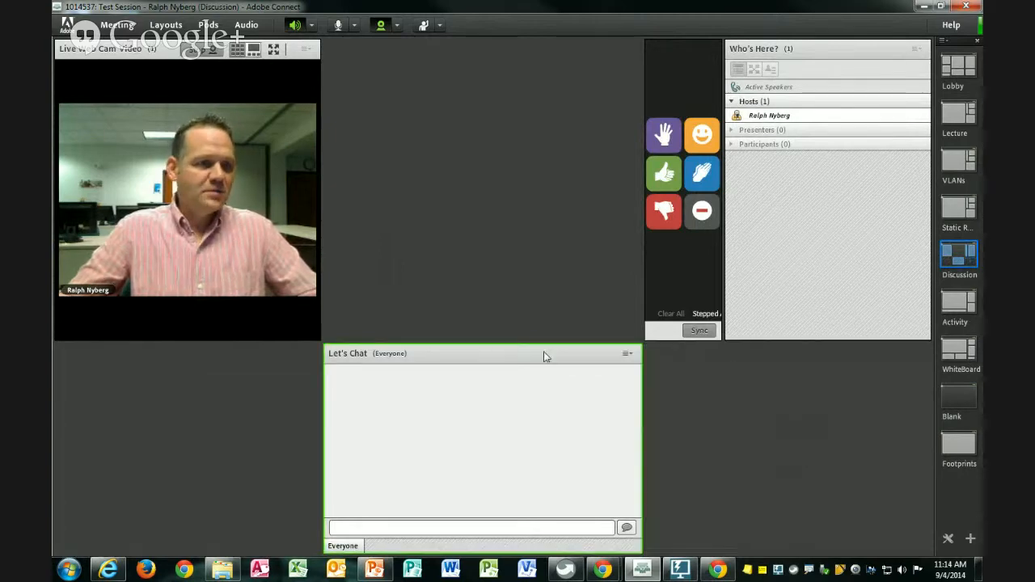
drag(533, 359, 830, 372)
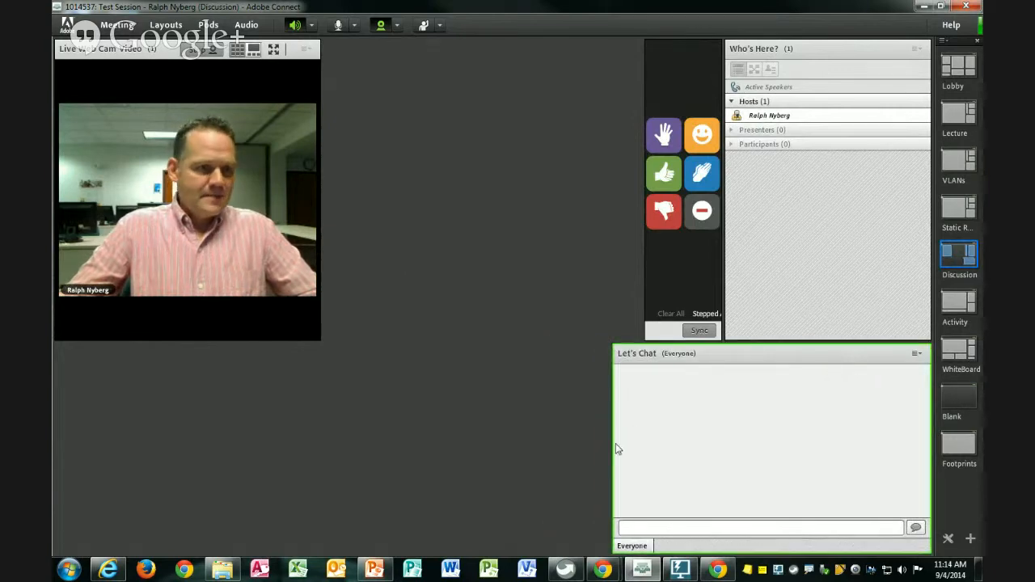
drag(614, 444, 644, 447)
Step: Add a new Share pod and size it to fill the gap between the webcam and Hands Up pods
click(208, 24)
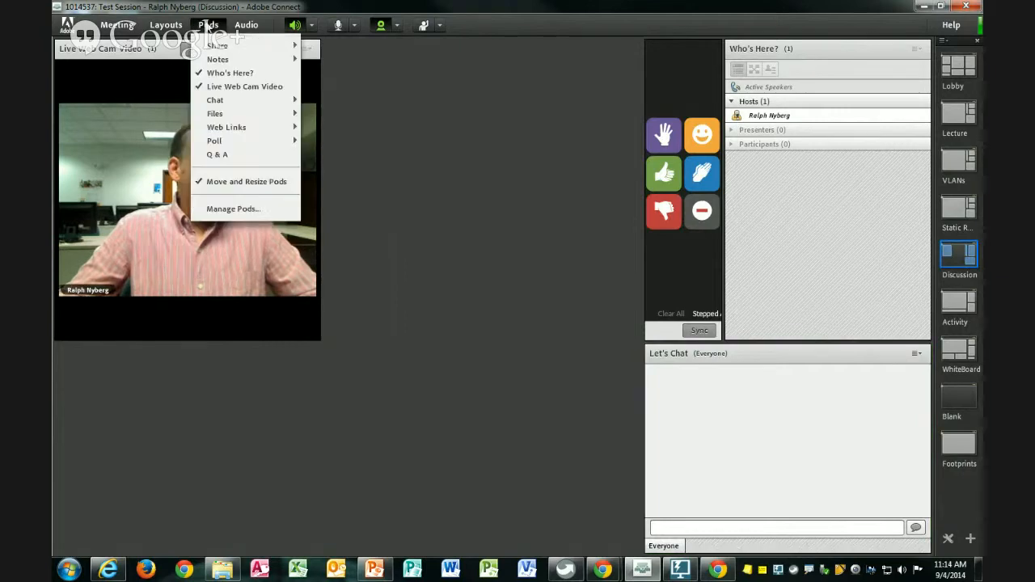
mouse_move(223, 46)
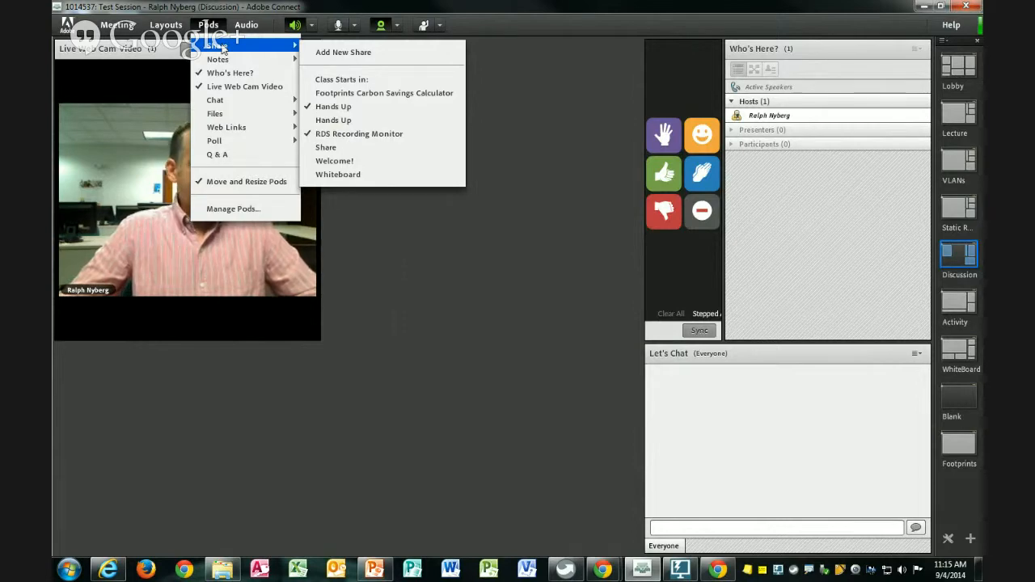
click(331, 53)
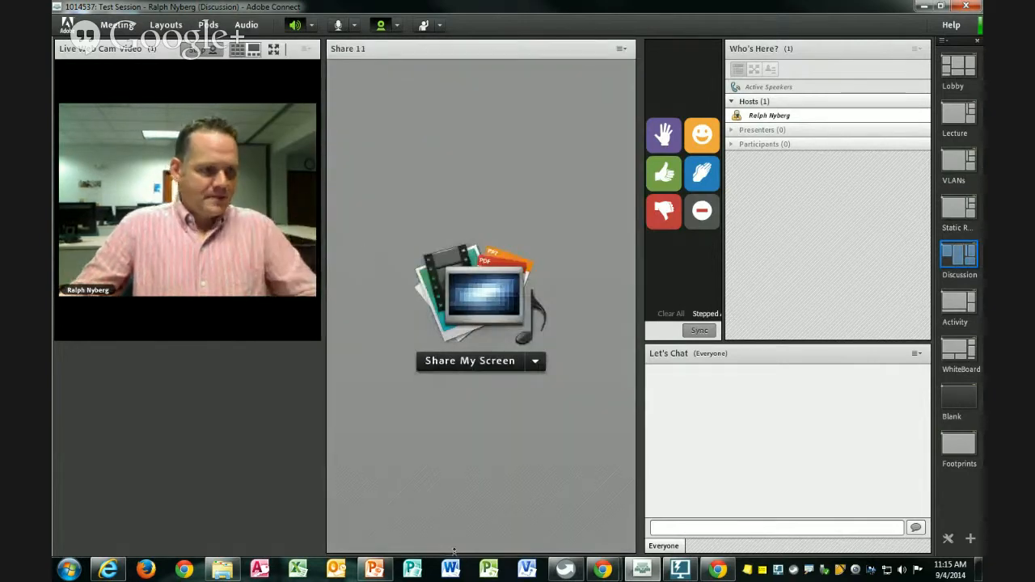
drag(453, 551, 480, 348)
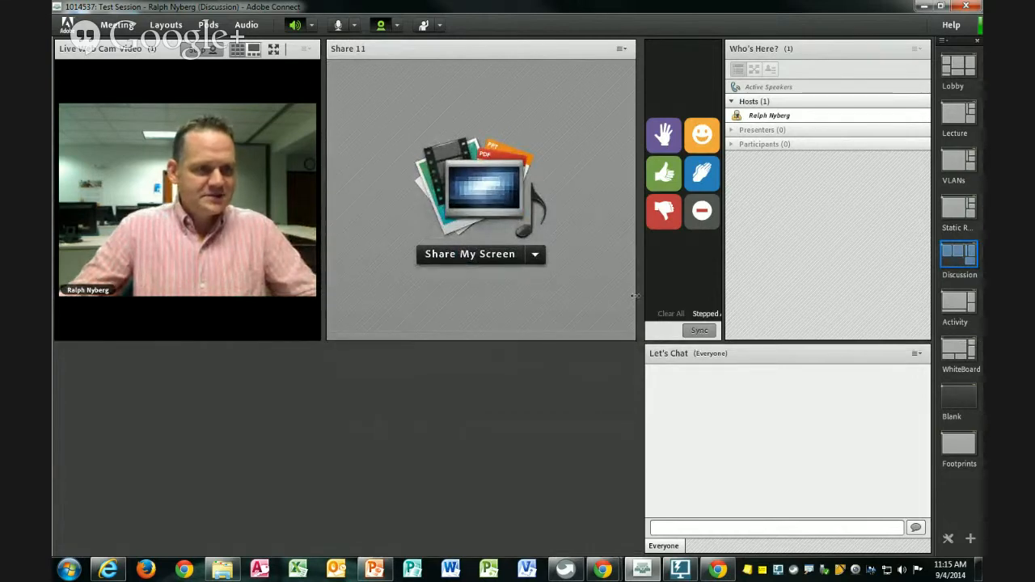
drag(636, 295, 641, 296)
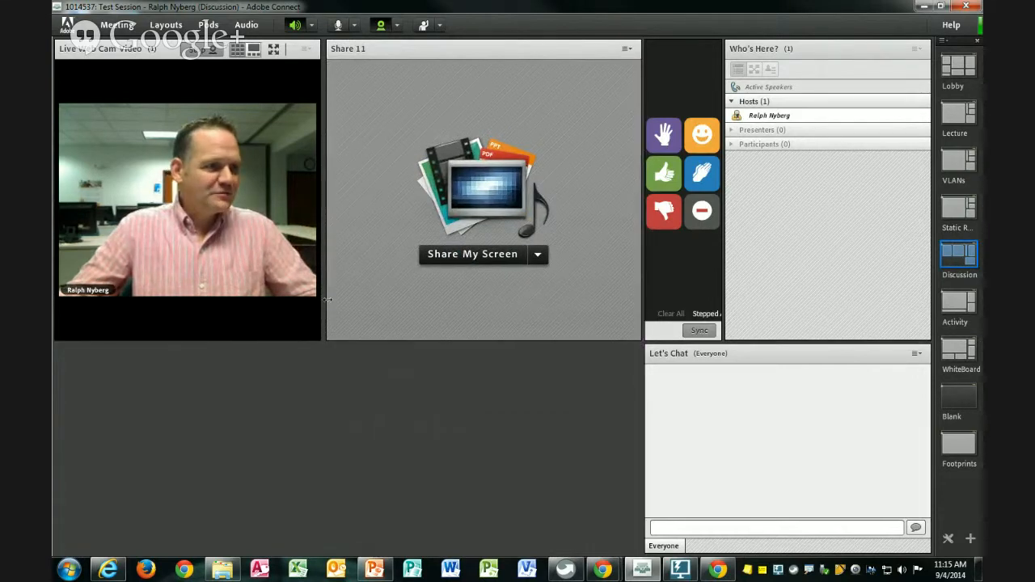
drag(328, 300, 325, 301)
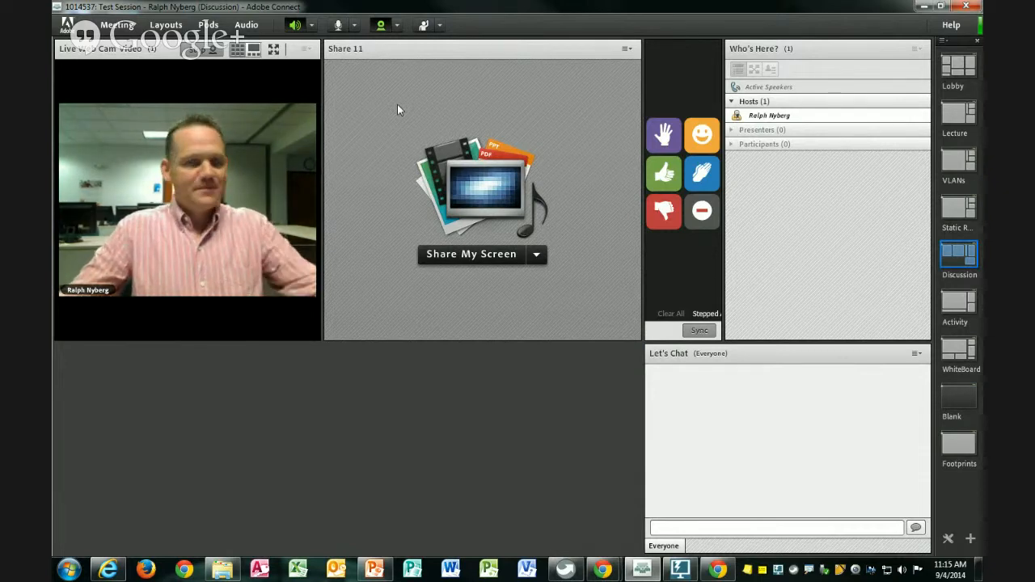
Step: Show the existing Files pod and size it to fill the gap beneath the Share 11 pod, beside the chat pod
click(208, 24)
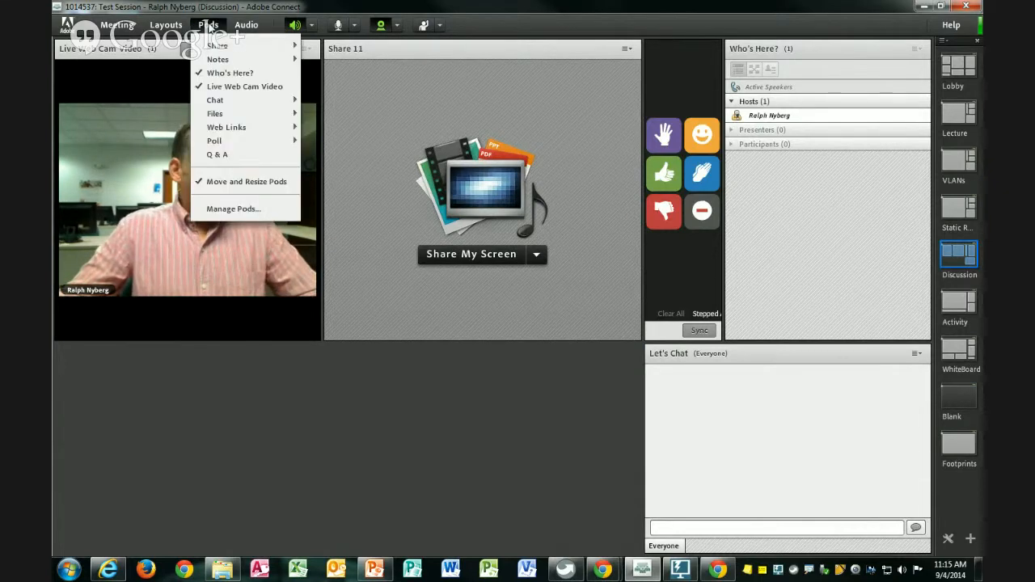
mouse_move(243, 113)
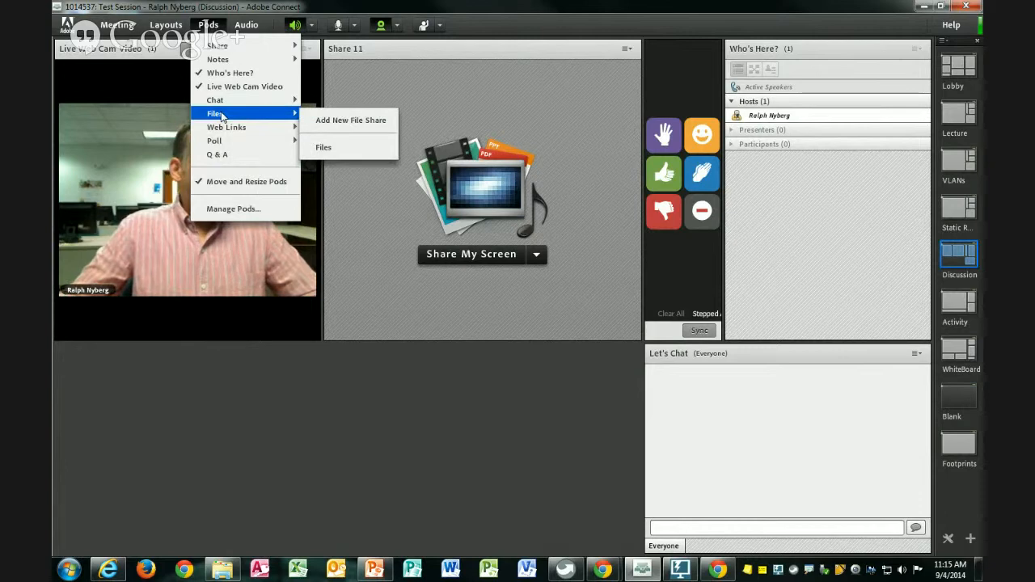
click(338, 147)
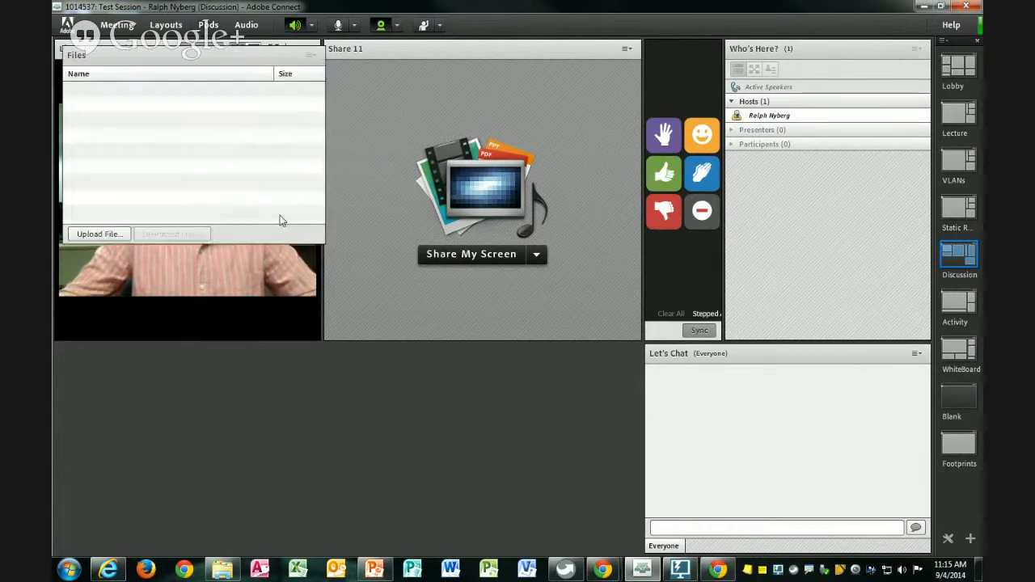
drag(191, 65, 453, 363)
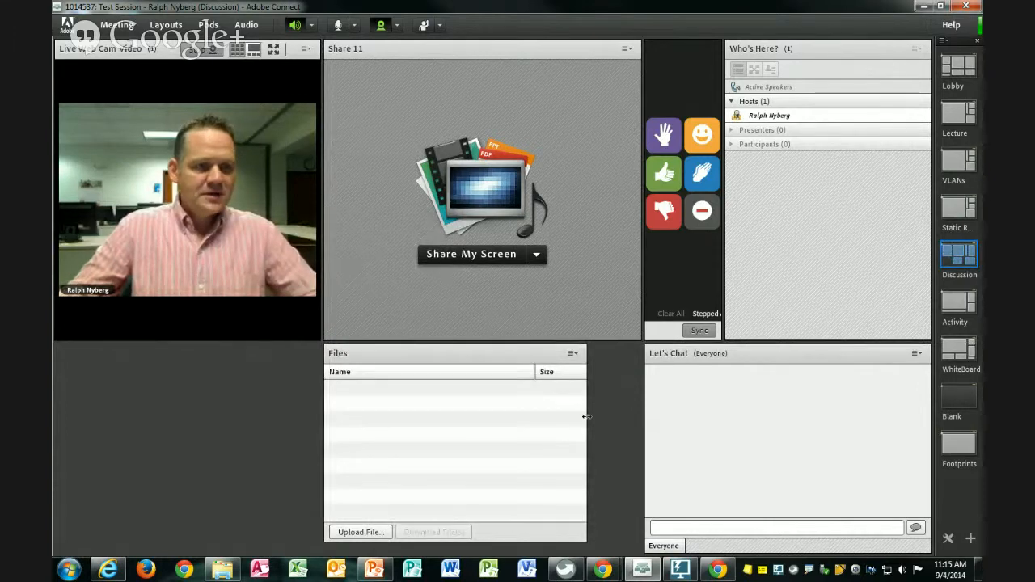
drag(586, 417, 642, 418)
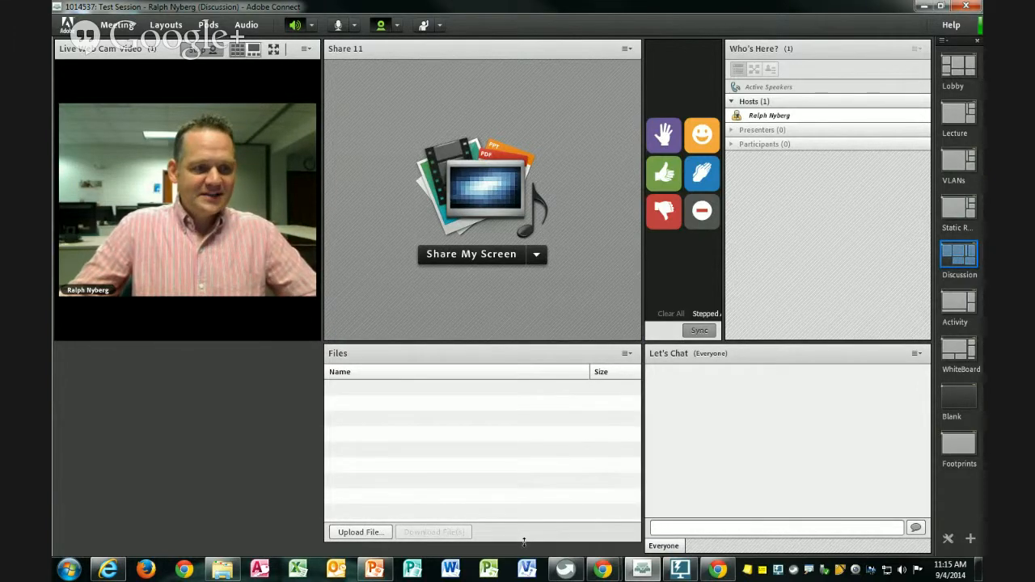
drag(523, 541, 524, 551)
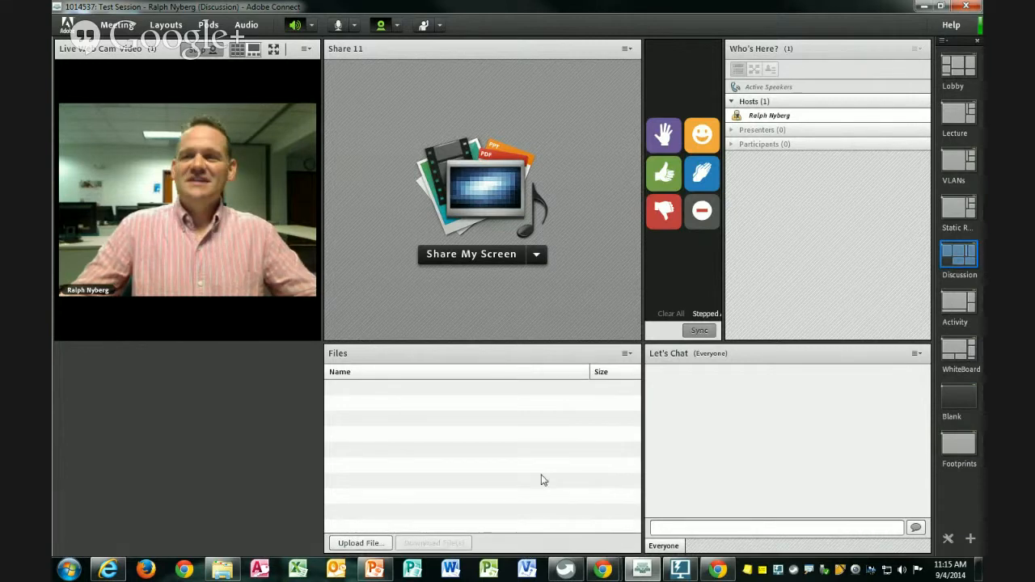
Step: Show the Class Starts in: timer pod and fit it into the empty space beneath the webcam pod
click(208, 24)
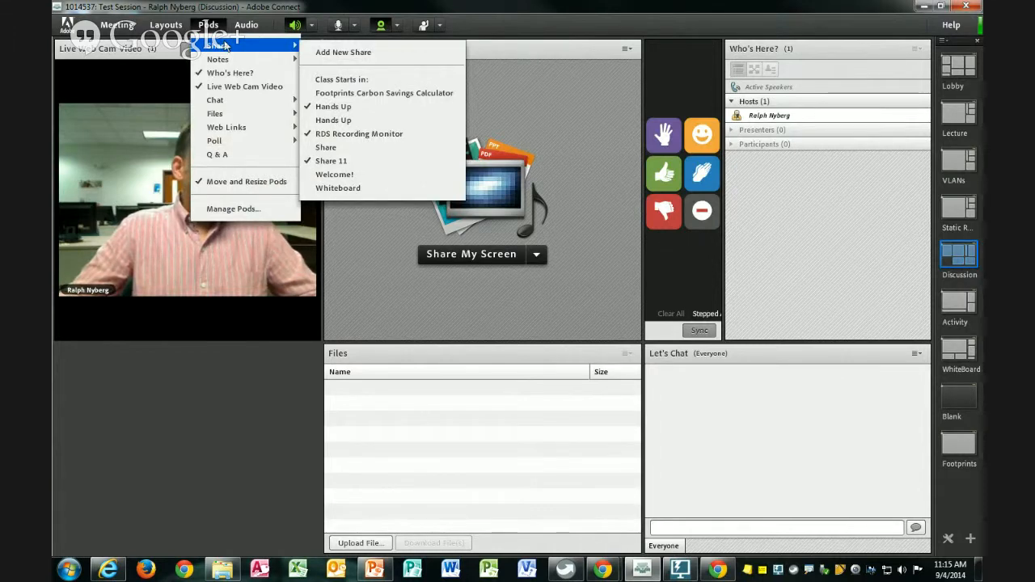
click(330, 78)
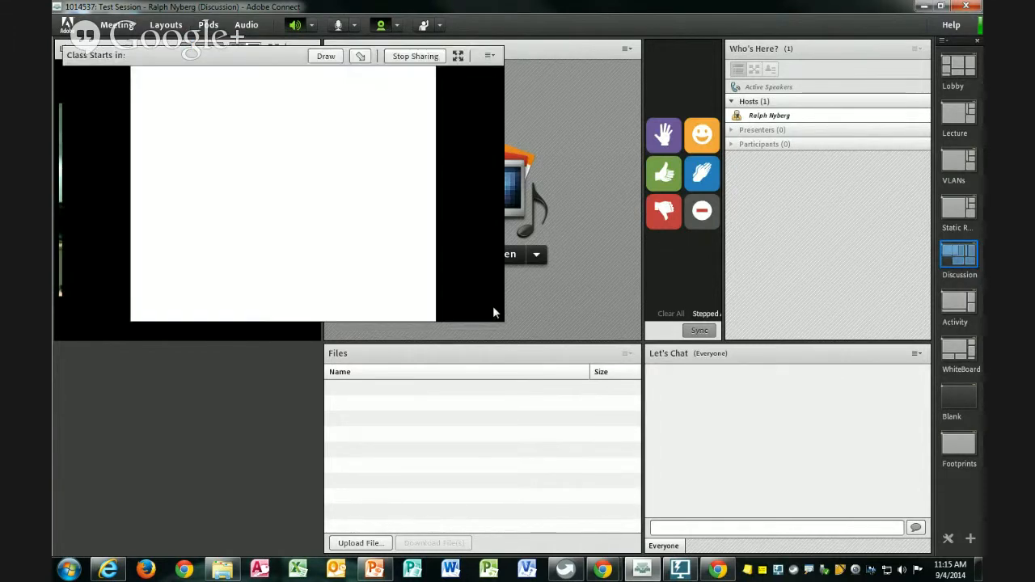
drag(506, 321, 321, 306)
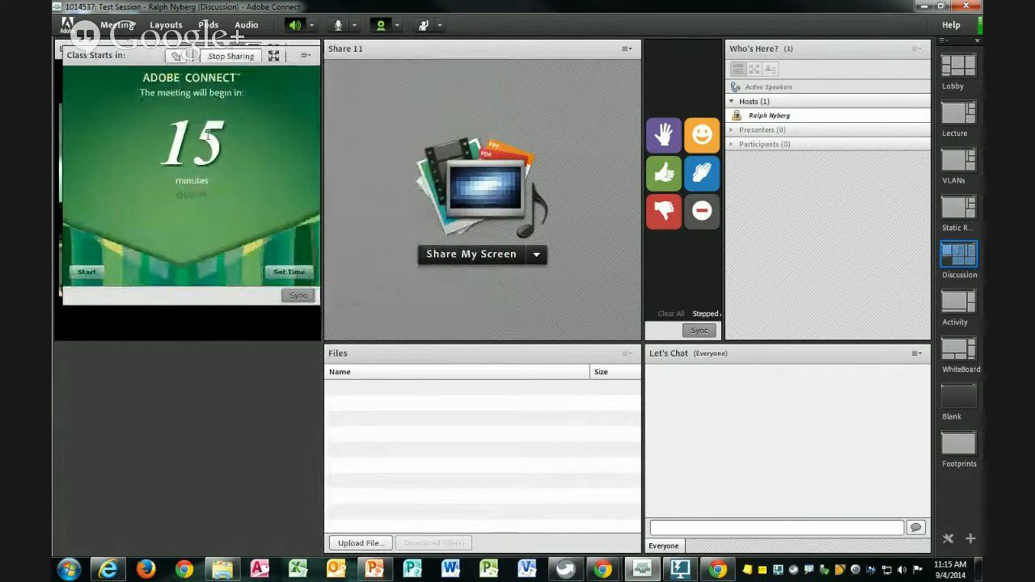
drag(134, 48, 126, 345)
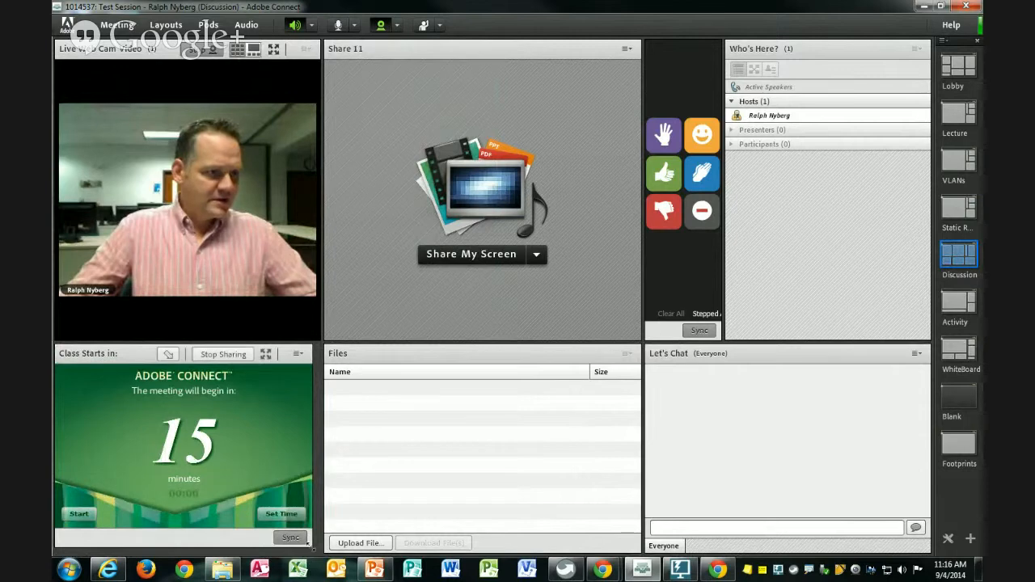
drag(309, 546, 321, 554)
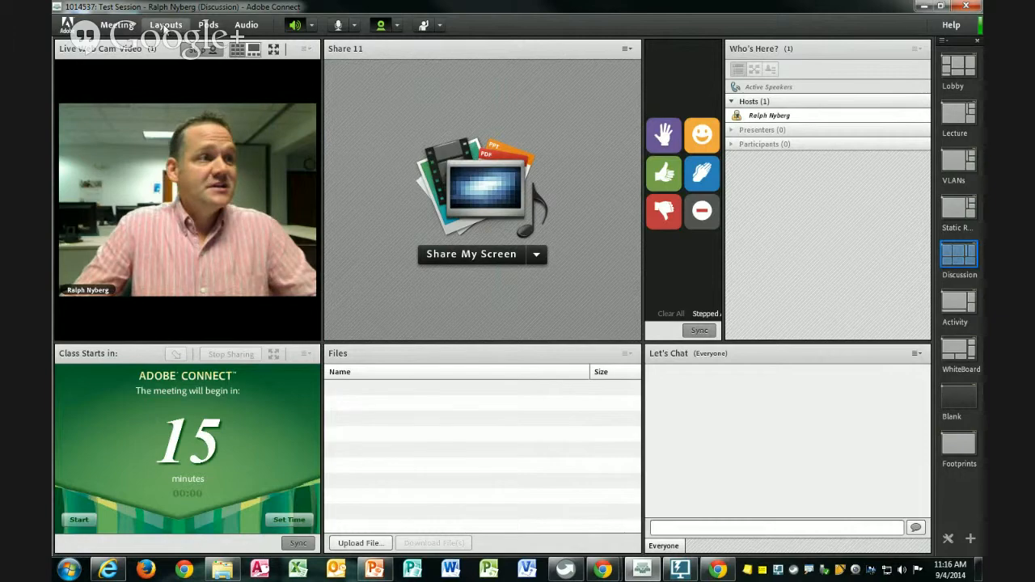
Step: Open the layout management dialog and rename the Lobby layout as PreClass
click(165, 30)
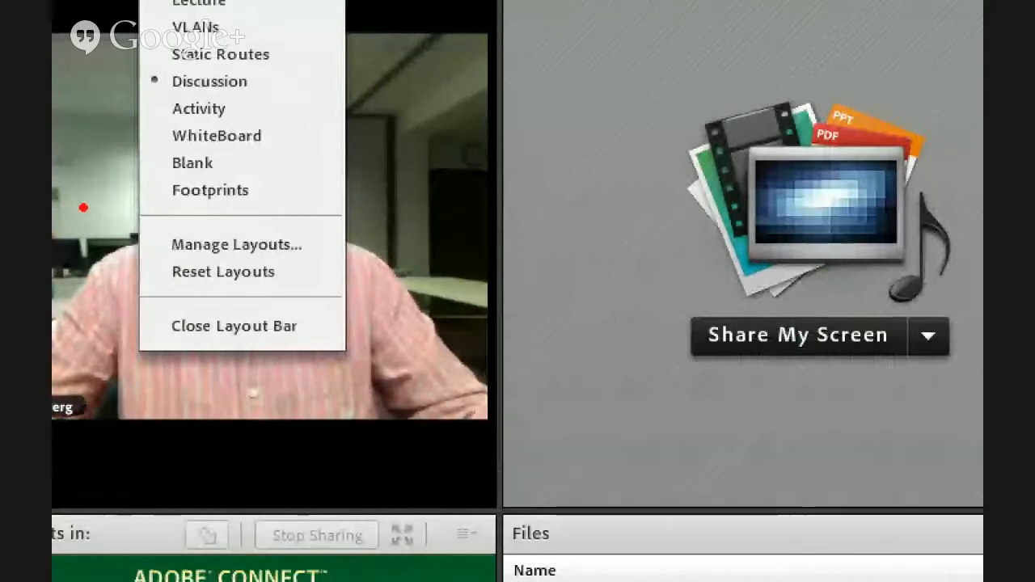
mouse_move(97, 233)
mouse_down()
mouse_move(415, 314)
mouse_move(400, 291)
mouse_up()
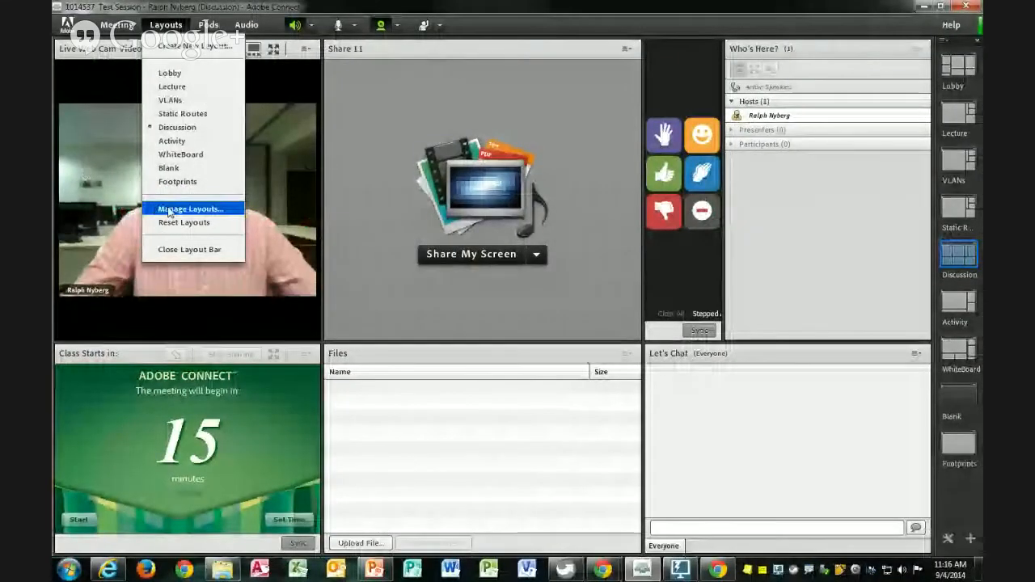
click(237, 244)
click(427, 244)
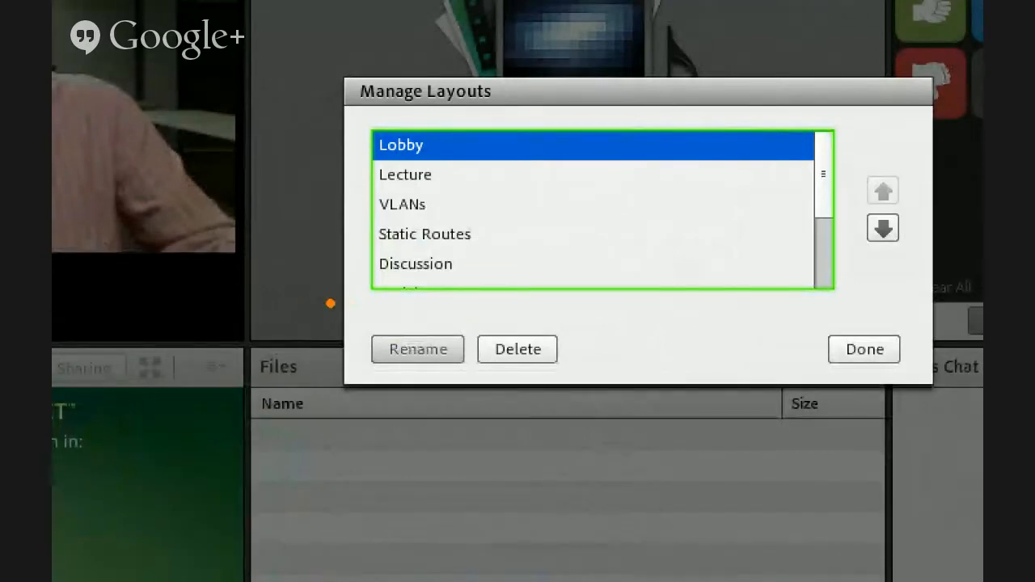
drag(332, 304, 519, 413)
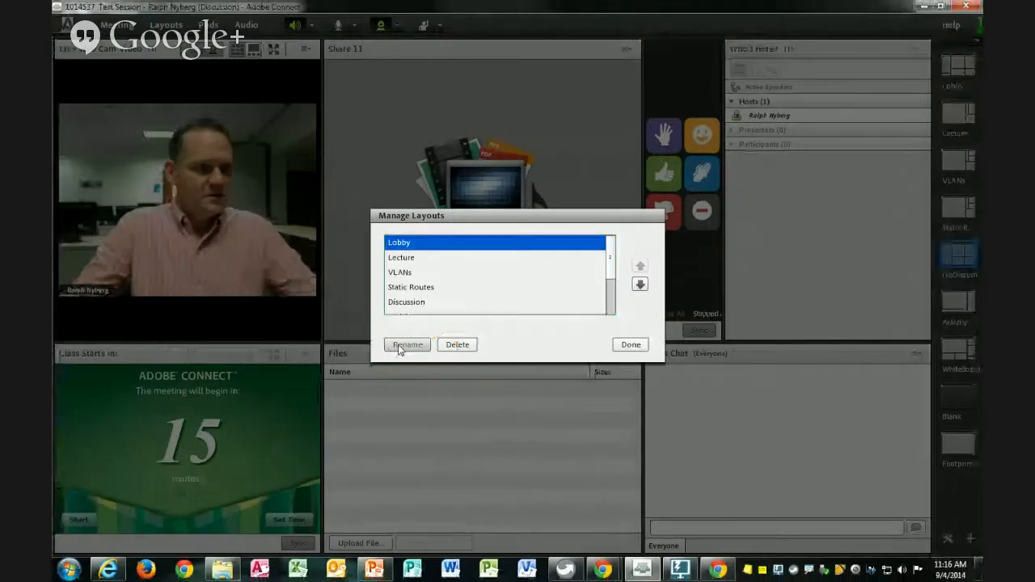
click(404, 352)
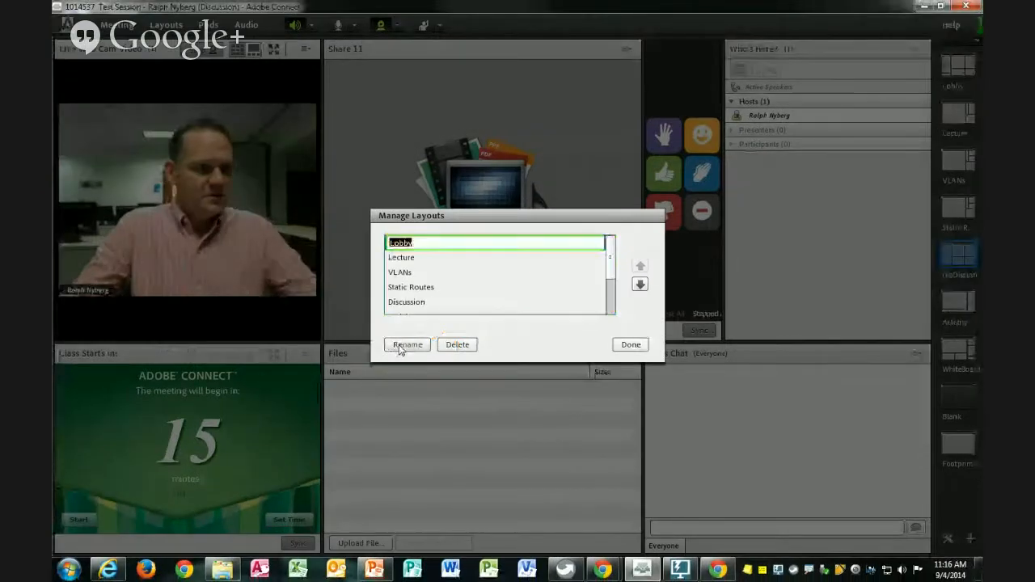
text(PreC)
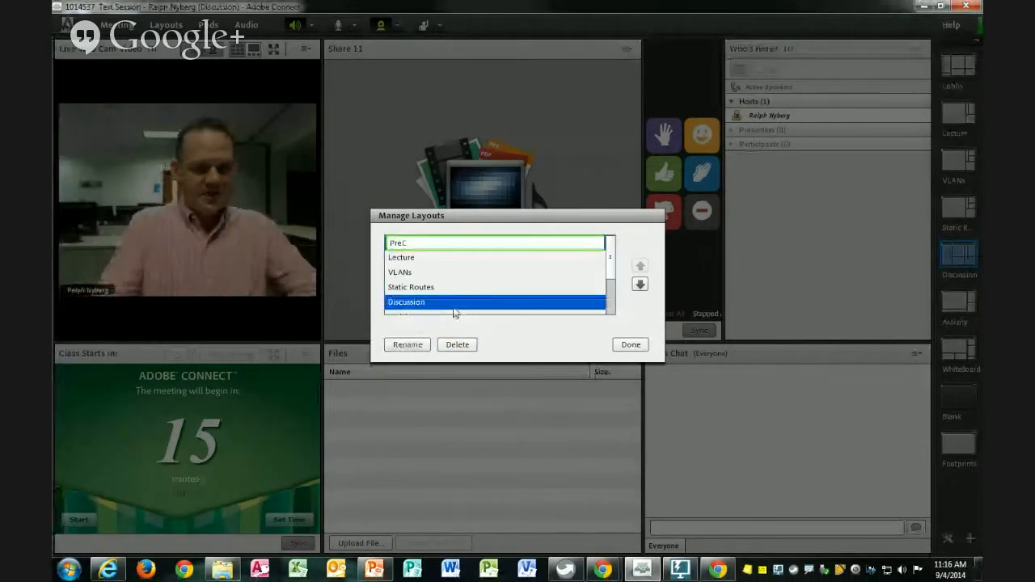
text(lass)
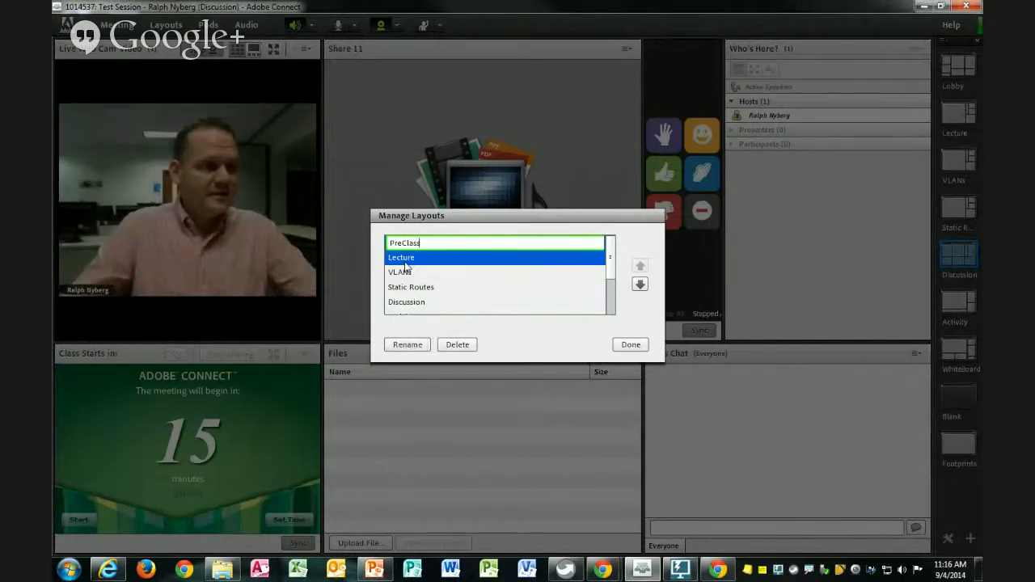
key(Return)
Step: Rename the Lecture layout as Intro and the Discussion layout as Lab/Lunch/Break, and close the layout management dialog
click(415, 346)
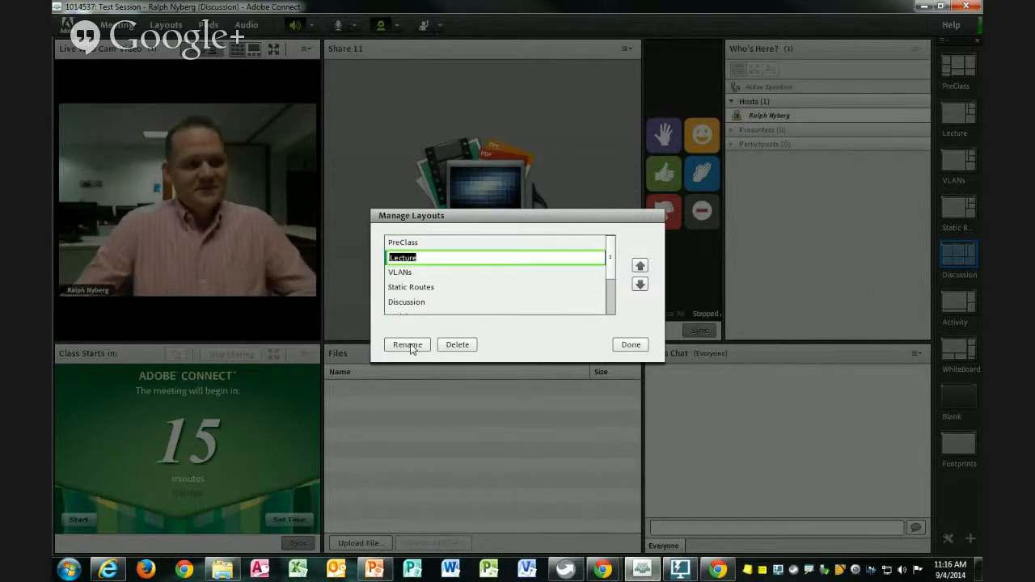
text(Intro)
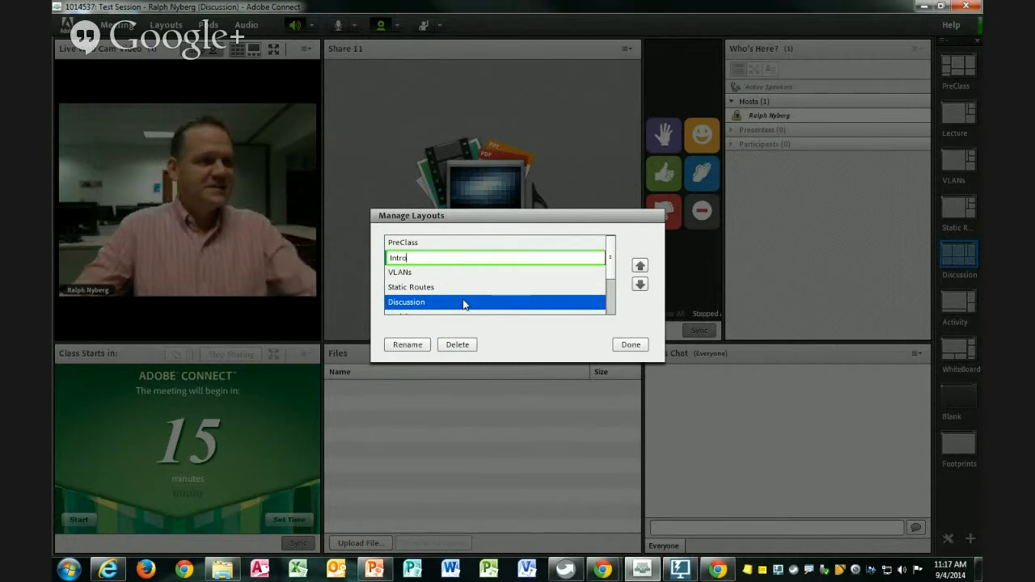
click(412, 346)
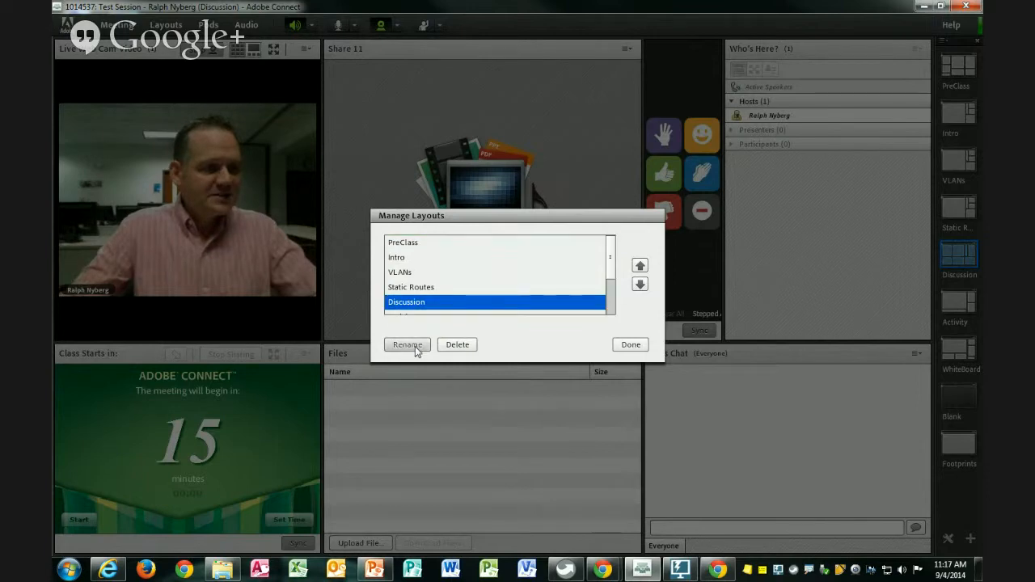
text(Lab/Lunch/Break)
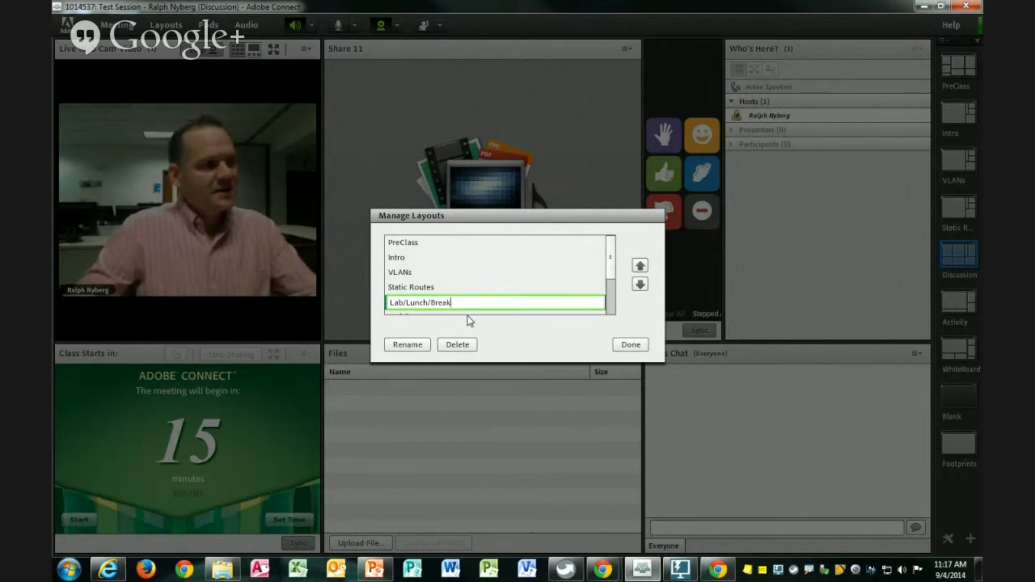
key(Return)
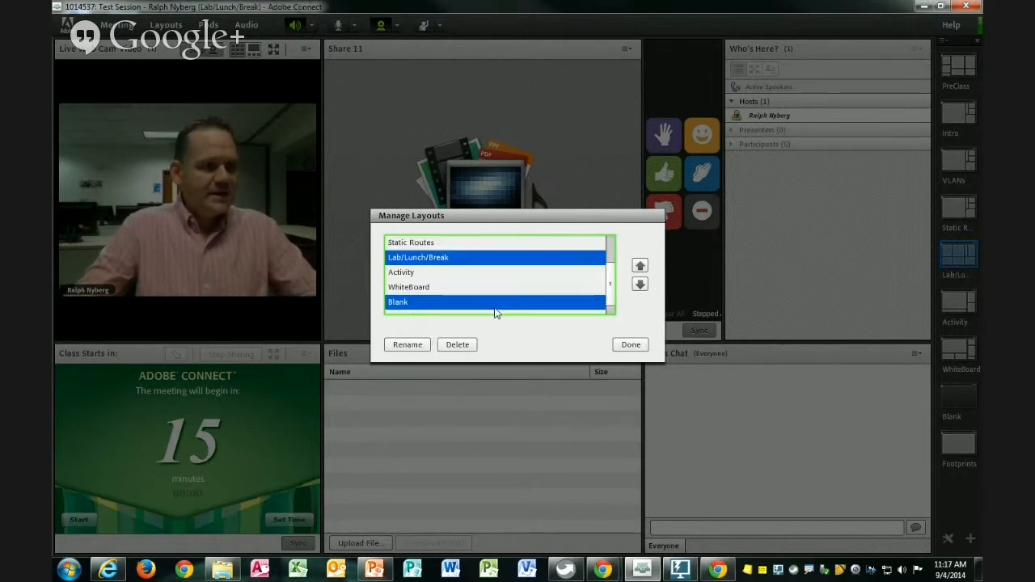
click(451, 275)
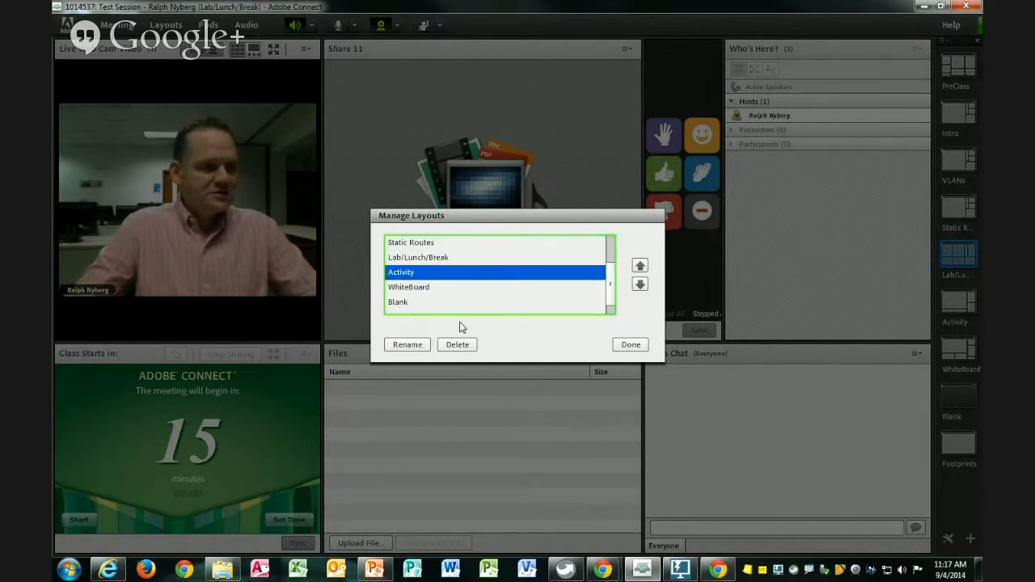
click(630, 346)
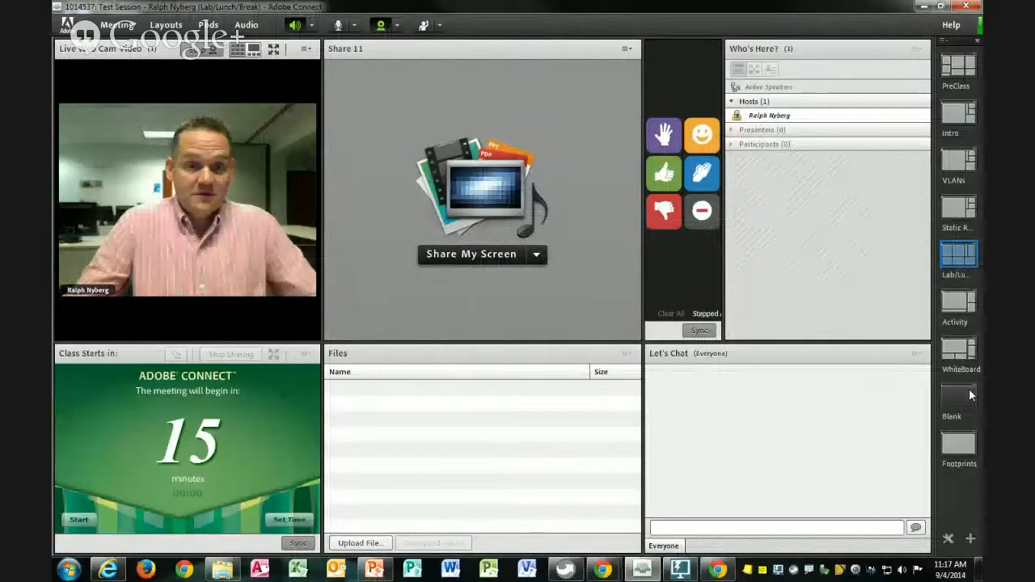
Step: Permanently delete the Blank, WhiteBoard, Activity and Footprints layouts from the meeting
click(969, 374)
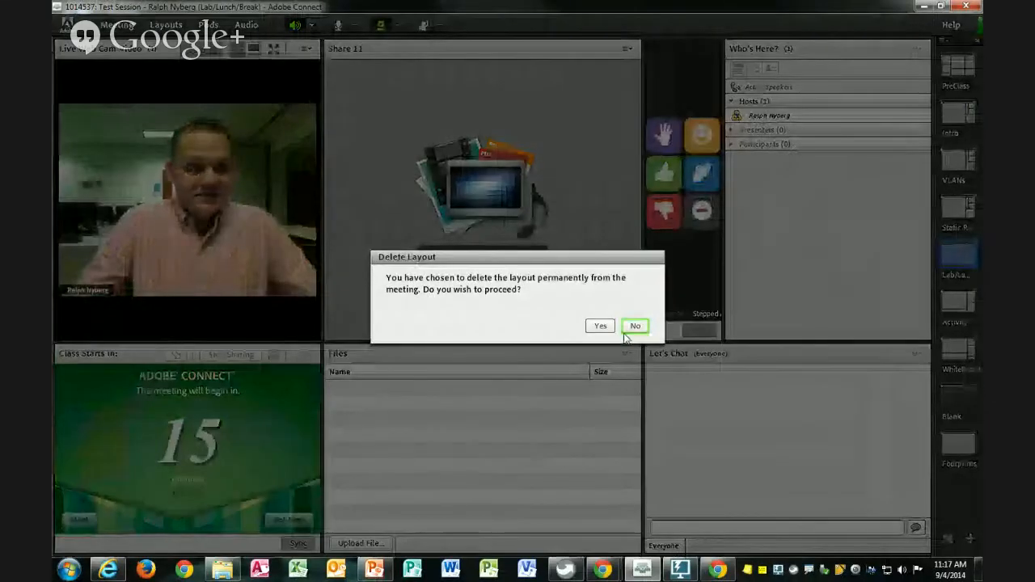
click(600, 326)
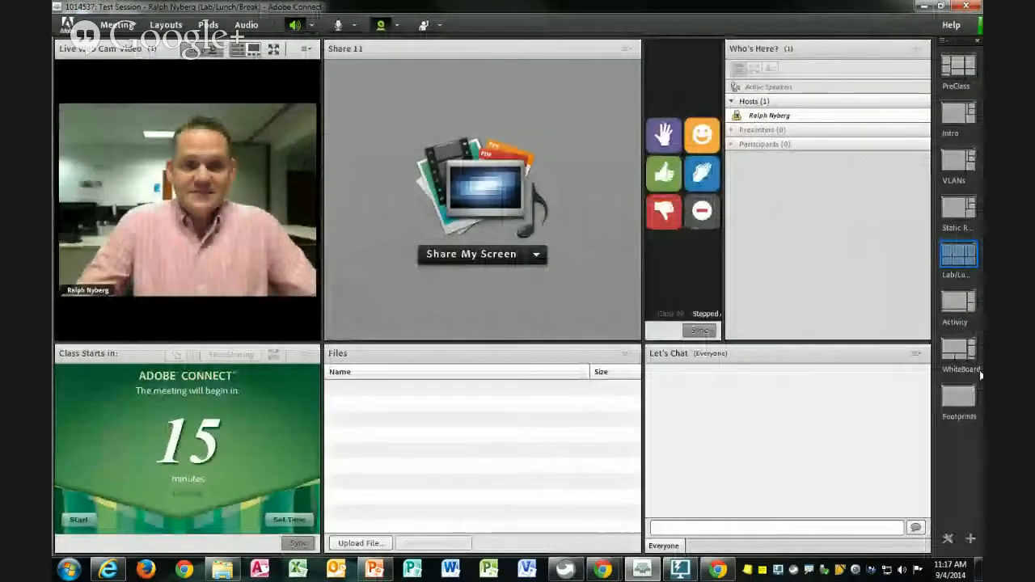
mouse_move(976, 338)
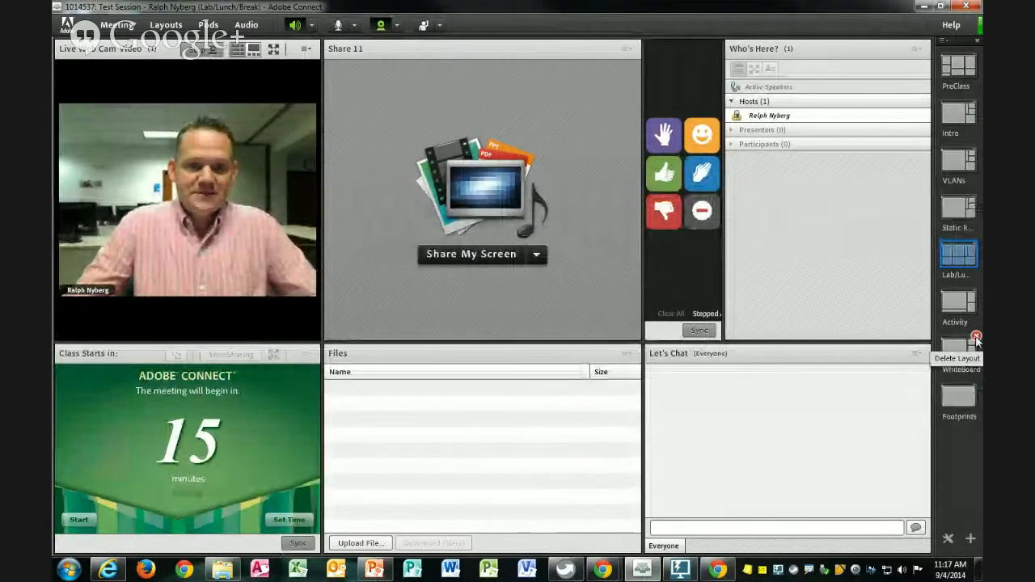
click(976, 337)
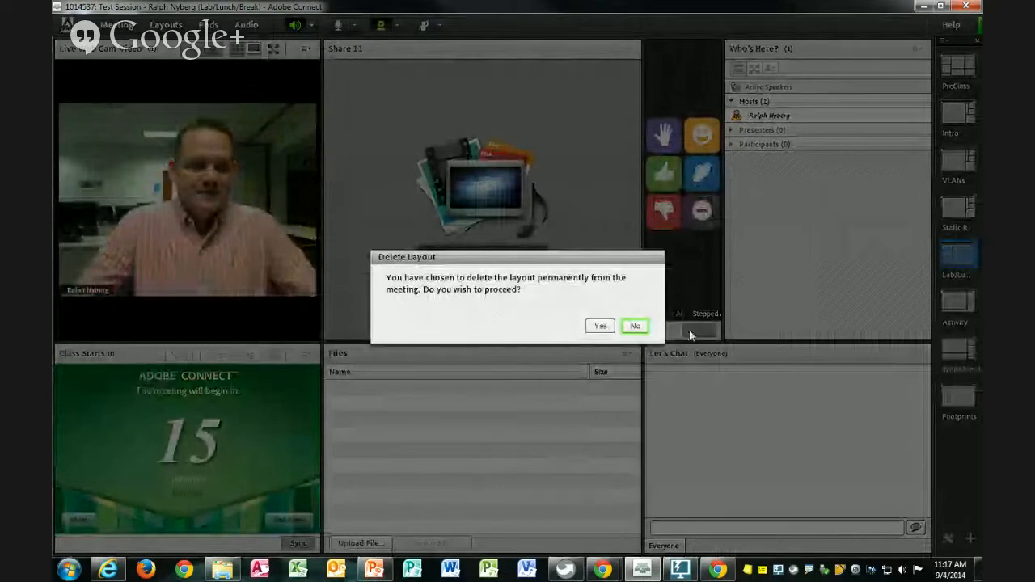
click(600, 325)
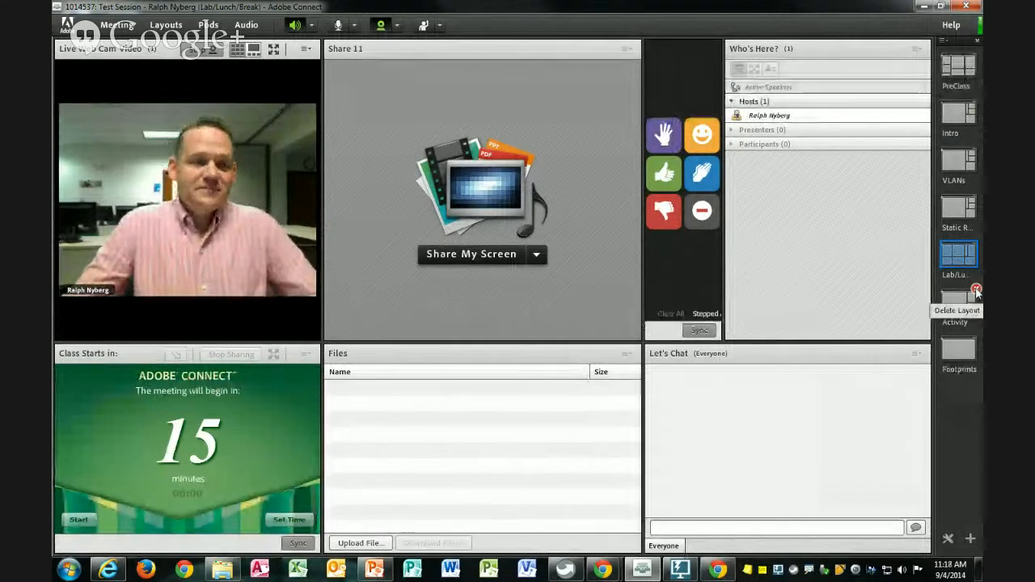
click(976, 289)
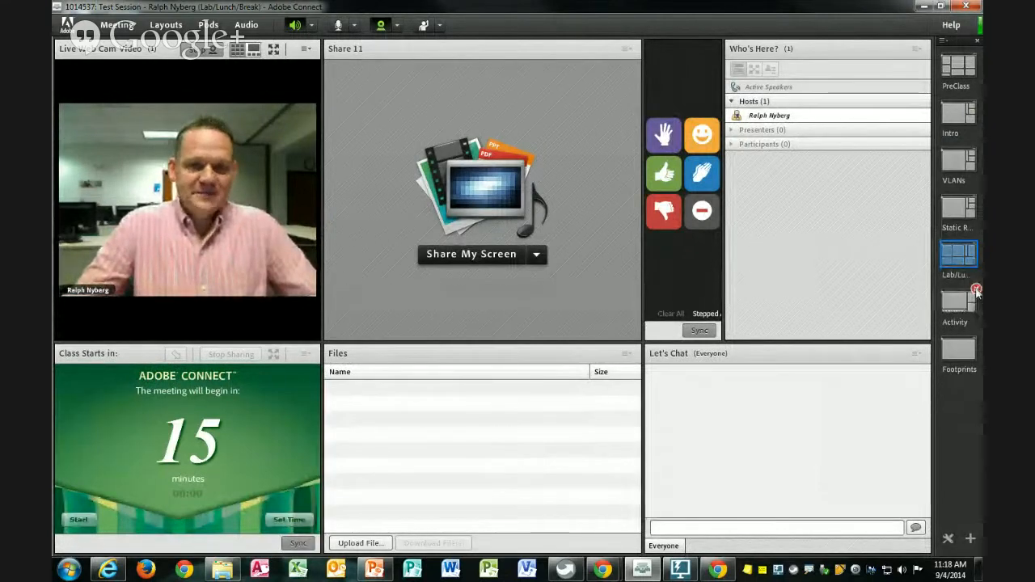
click(600, 326)
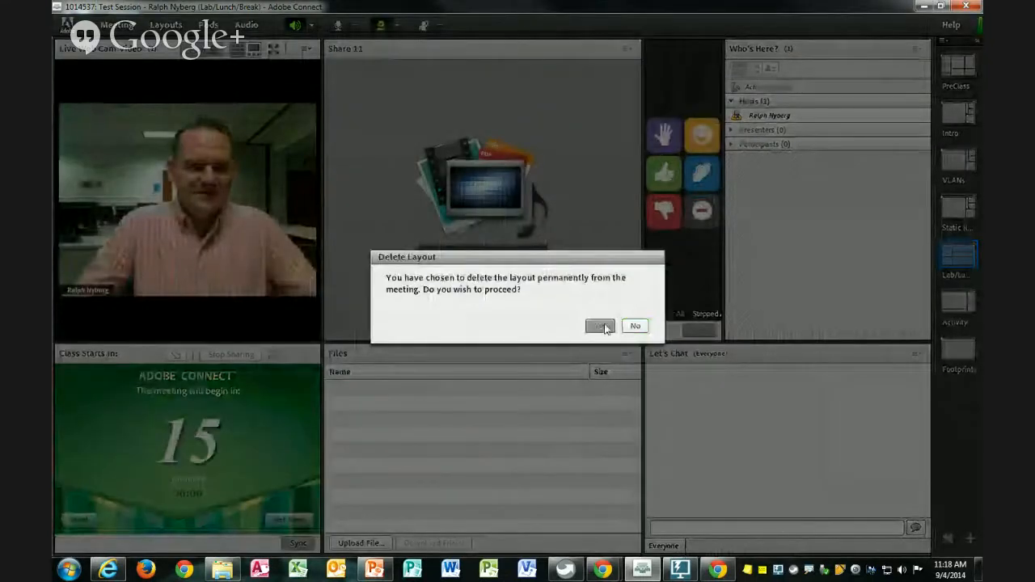
click(976, 290)
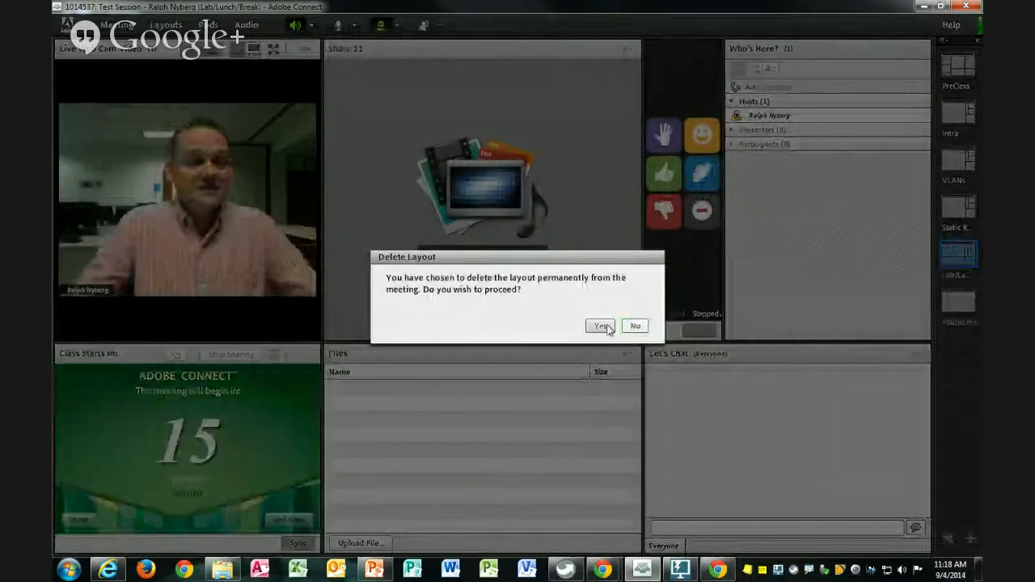
click(600, 326)
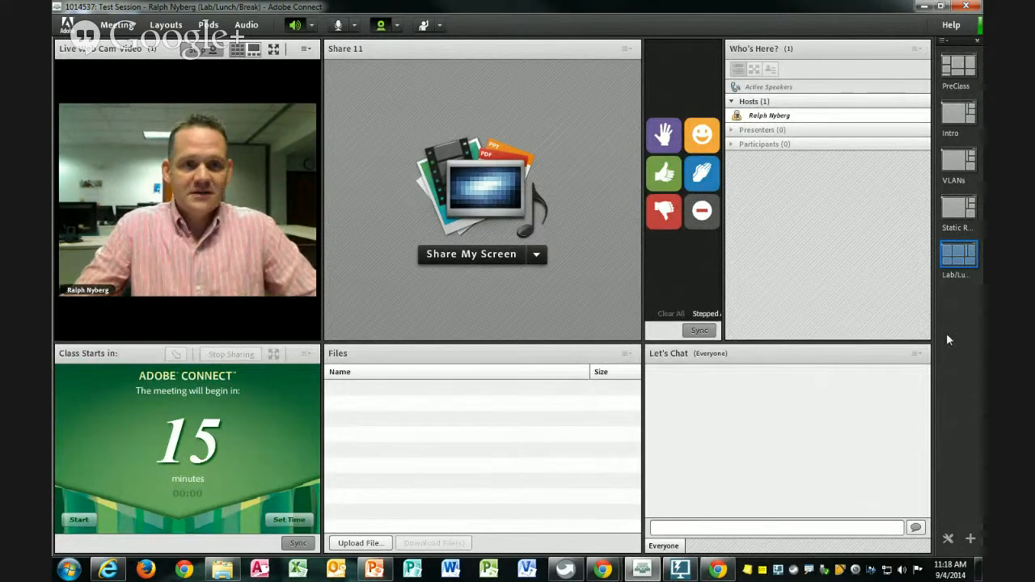
Step: Switch to the Intro layout and add a new share pod to it
click(958, 113)
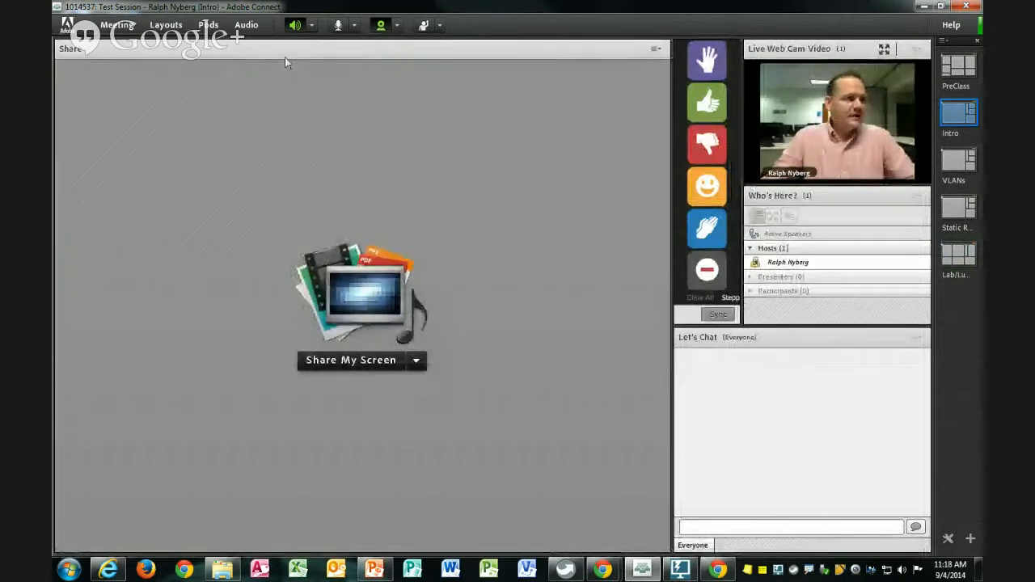
click(207, 26)
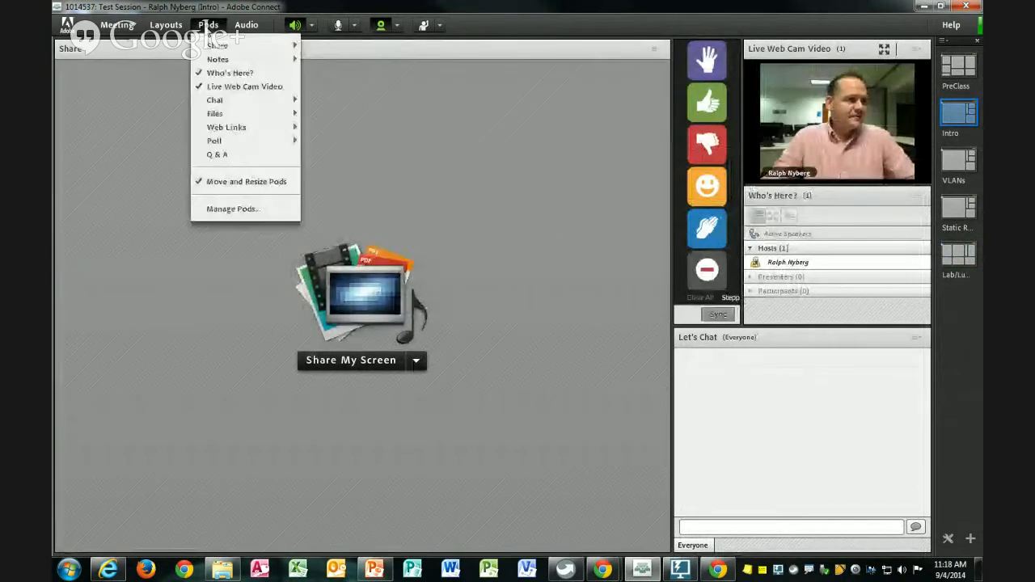
mouse_move(227, 46)
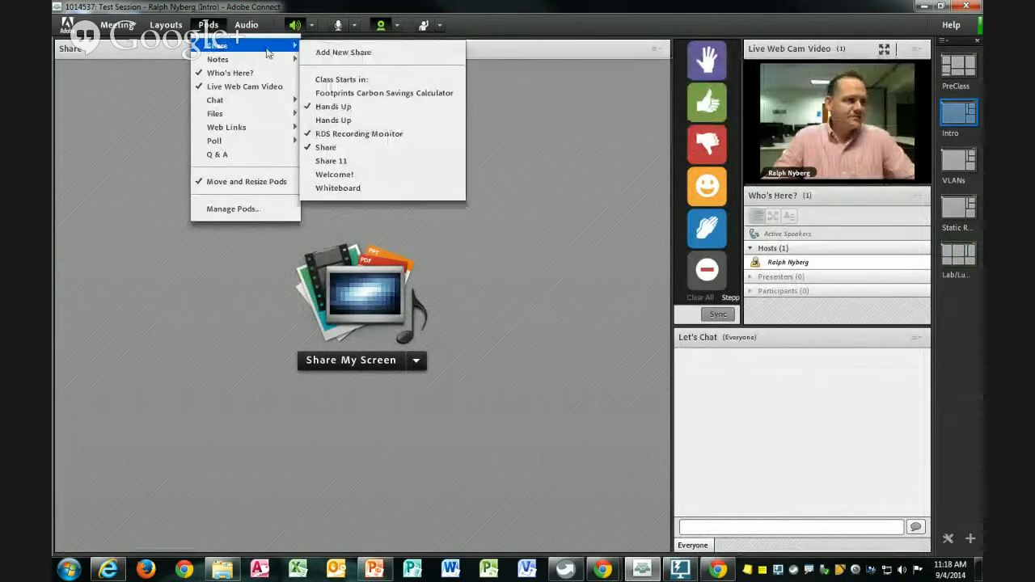
click(341, 54)
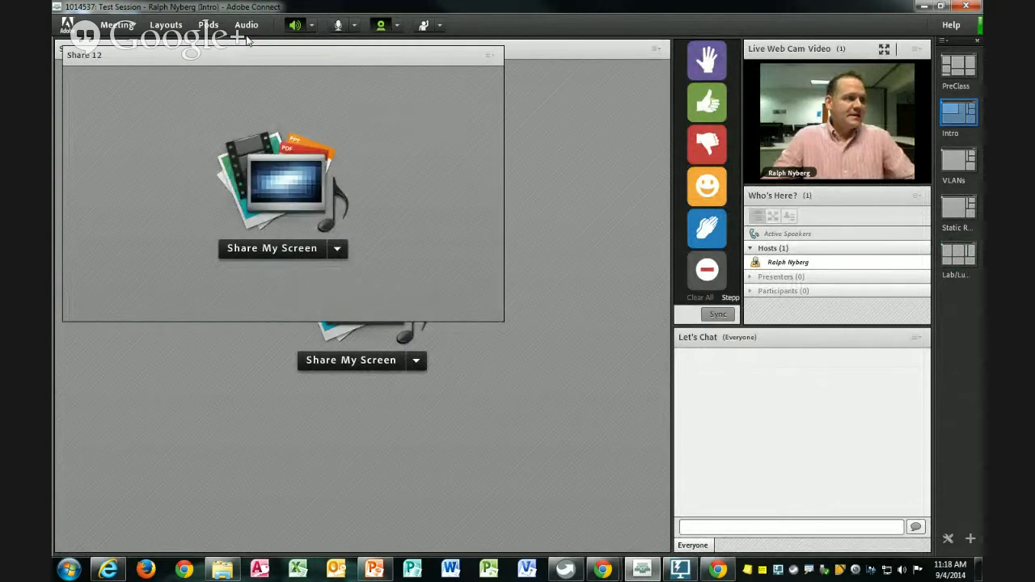
Step: Open the pod management dialog, rename the Share 12 pod as Desktop, and close the dialog
click(207, 24)
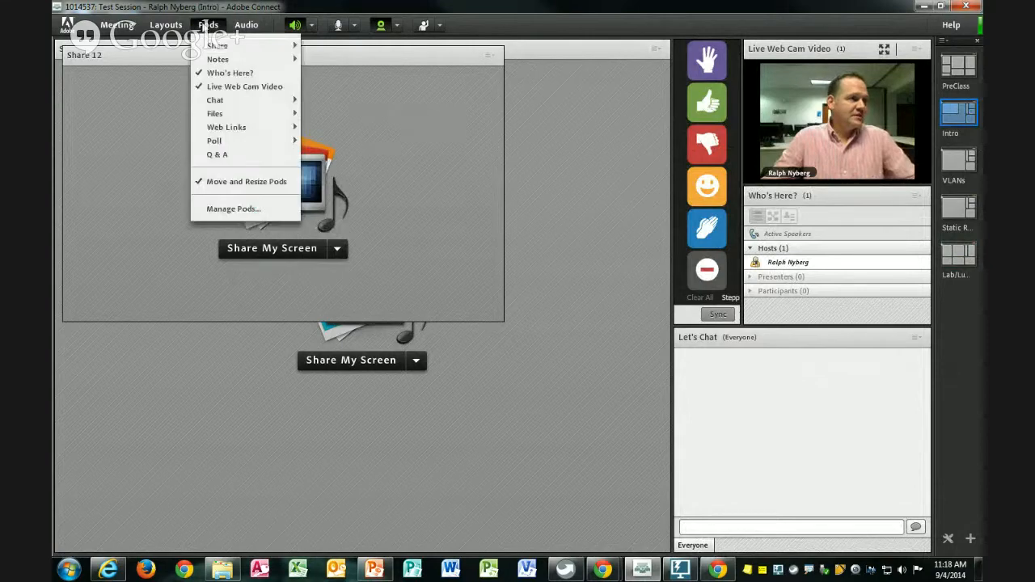
click(229, 209)
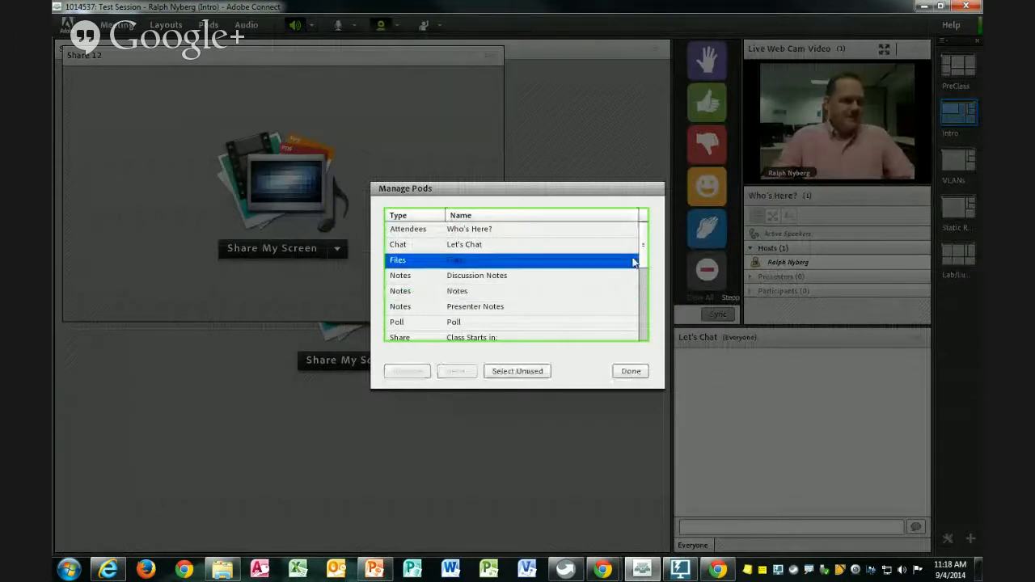
drag(643, 257, 643, 323)
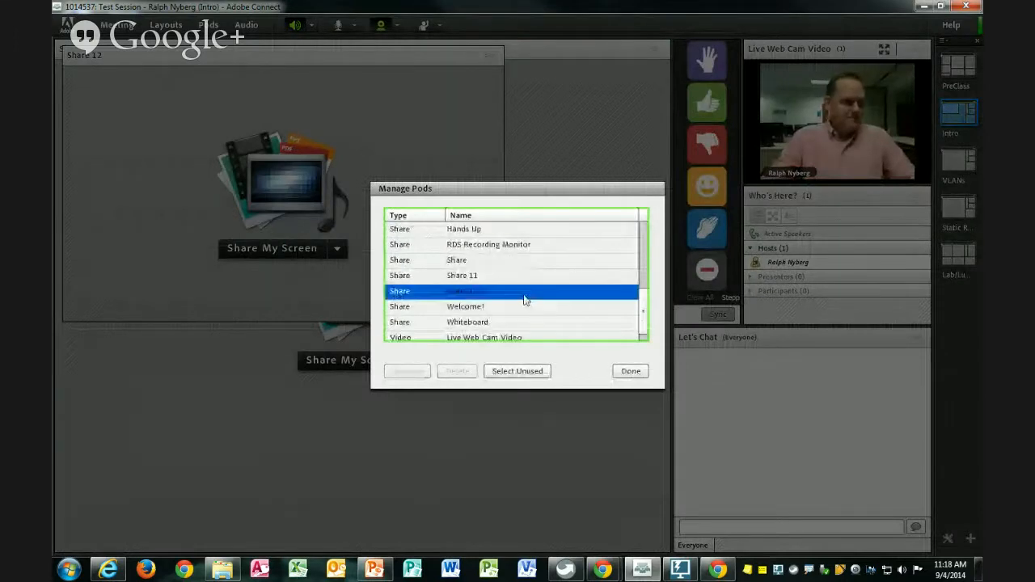
click(469, 293)
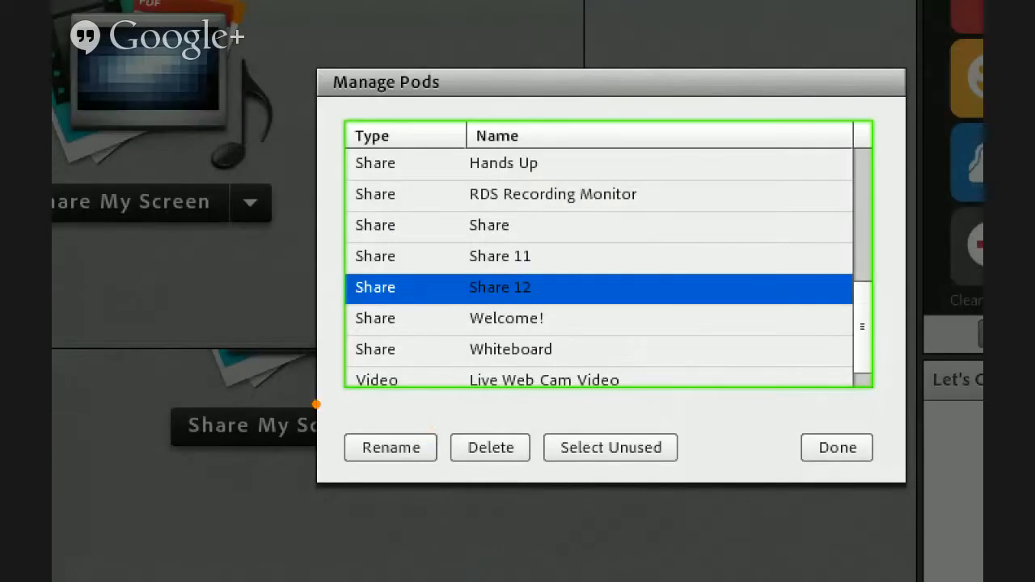
drag(289, 399, 396, 474)
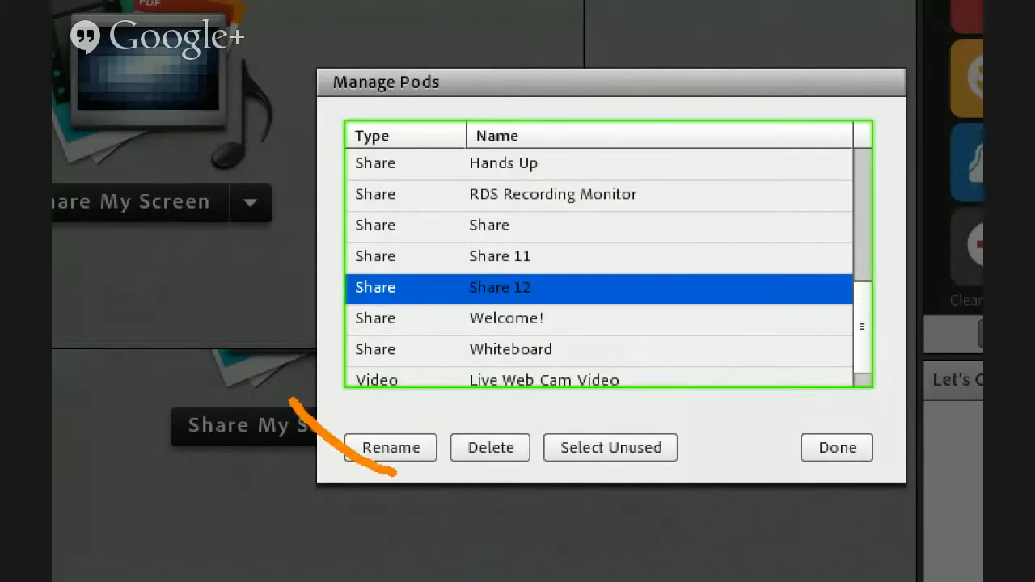
key(e)
mouse_move(318, 400)
mouse_down()
mouse_move(379, 462)
mouse_move(474, 504)
mouse_up()
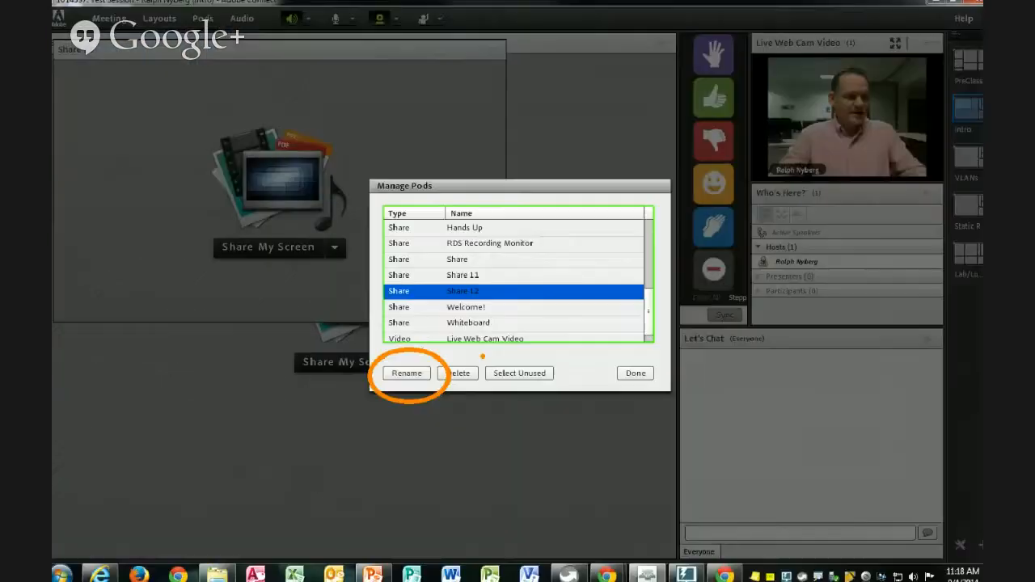
key(Escape)
click(390, 447)
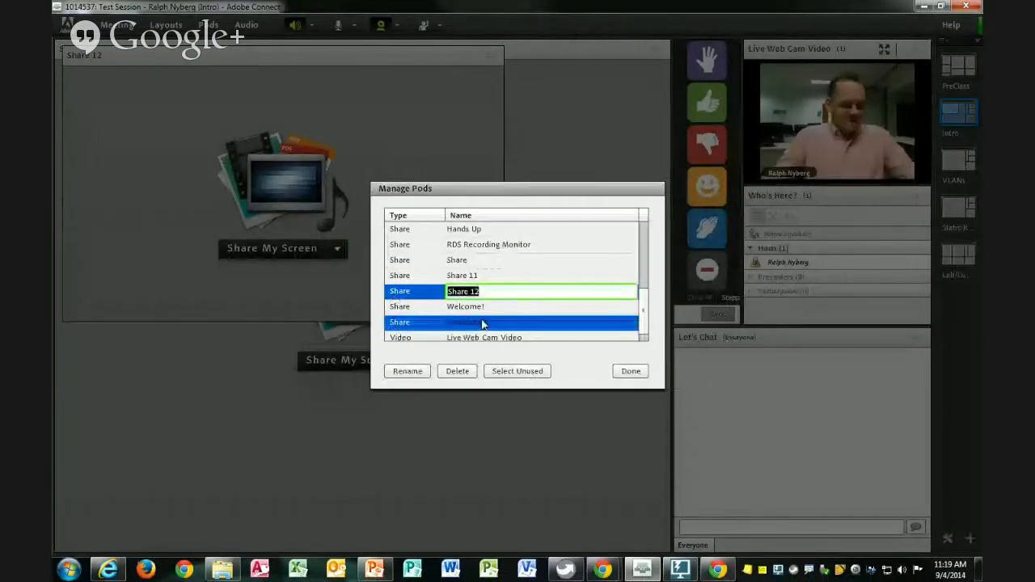
text(Desktop)
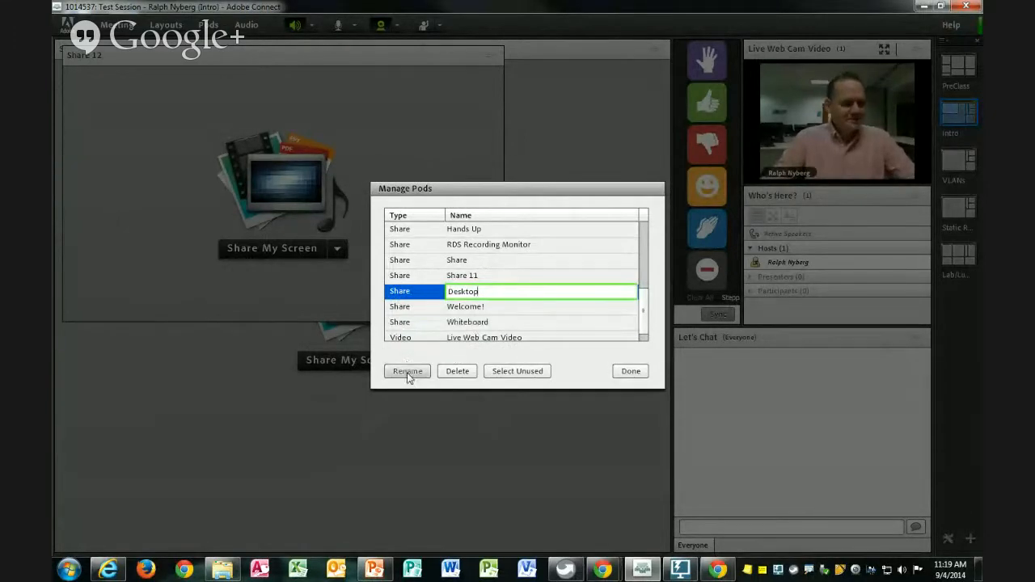
click(625, 372)
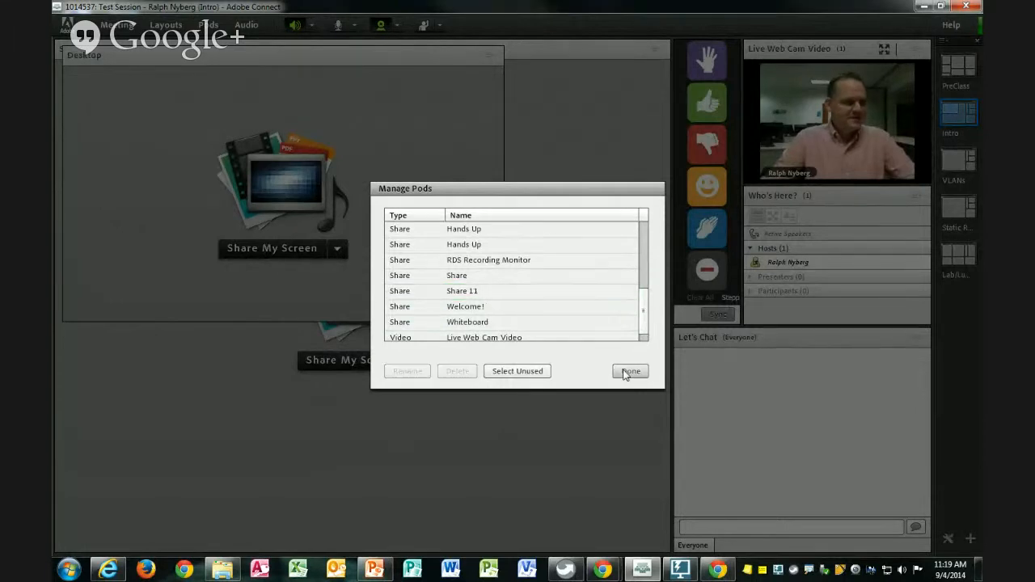
Step: Hide the Desktop pod from the Intro layout and check that it is still offered among the share pods
click(489, 58)
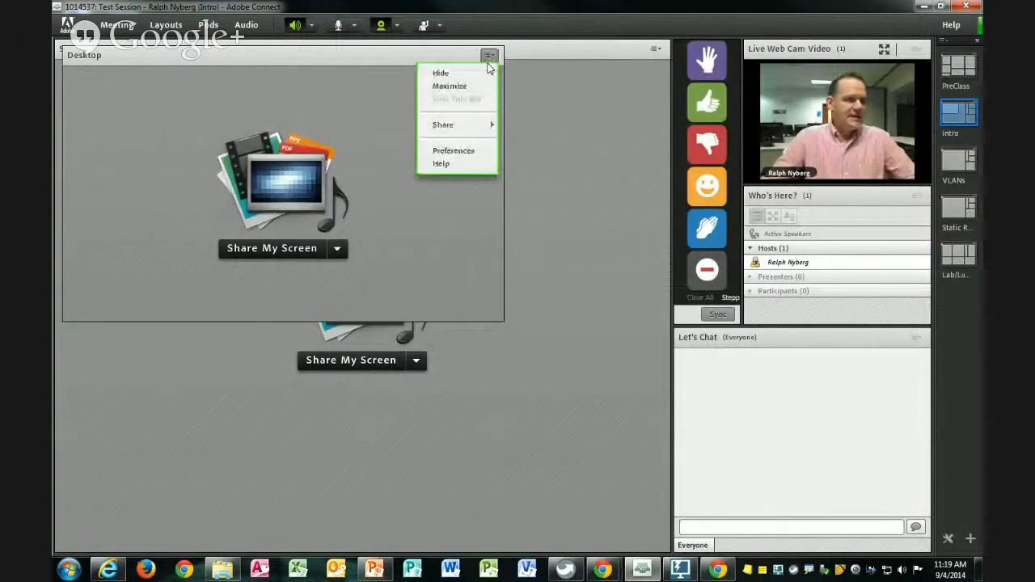
click(441, 72)
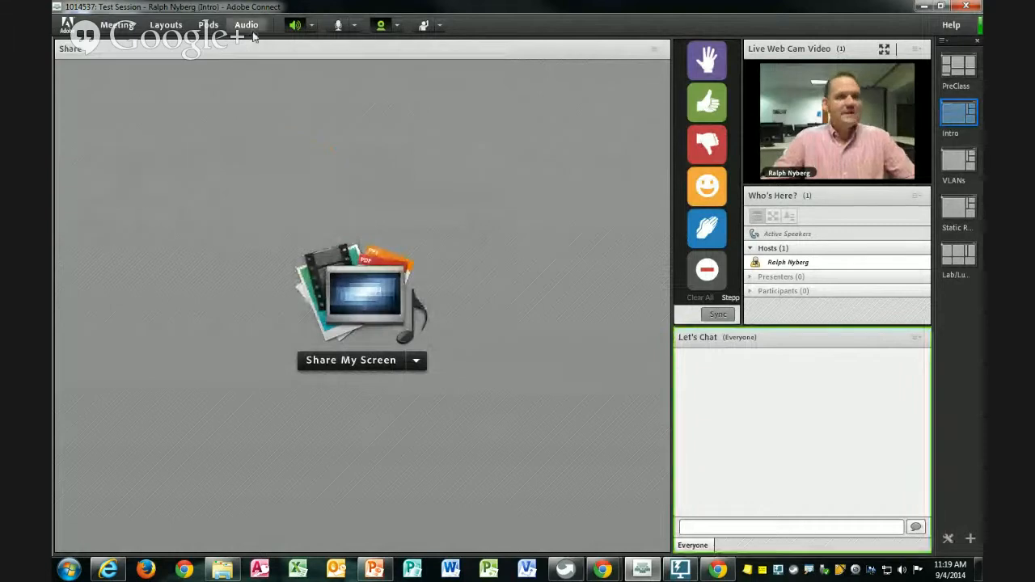
click(212, 26)
mouse_move(214, 45)
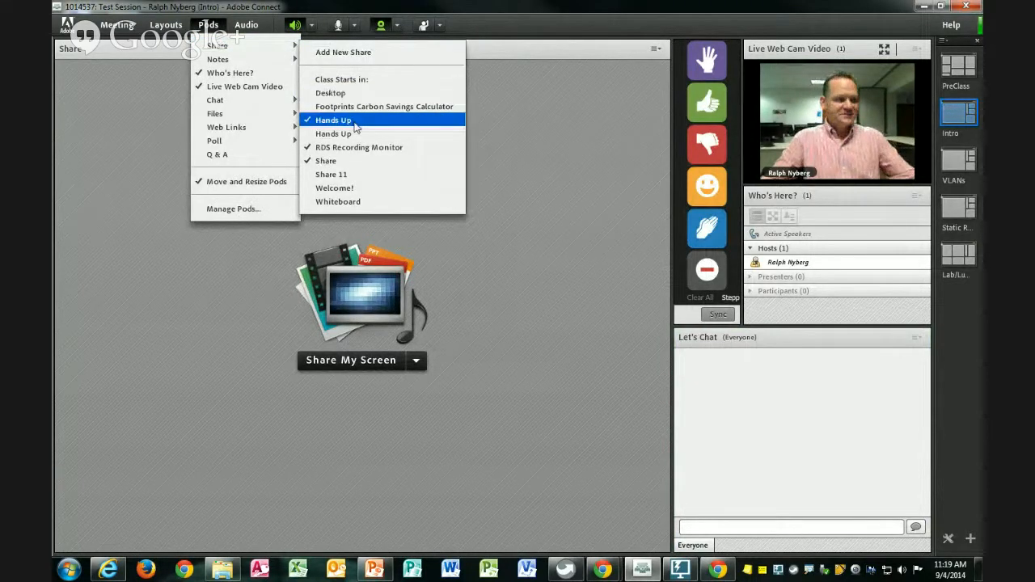
click(483, 289)
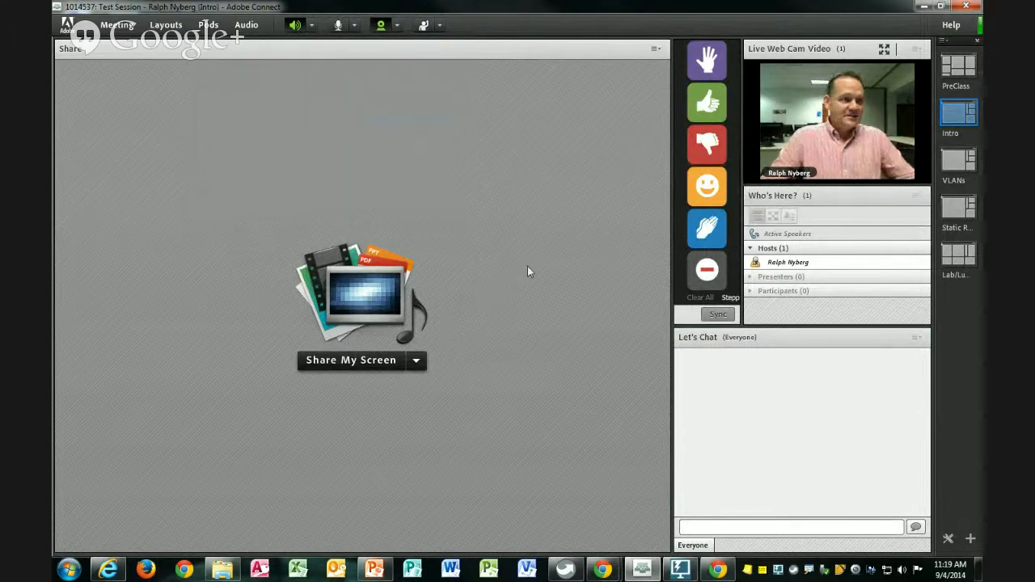
Step: Share the Online LIVE Standard Introduction Slides presentation from the Slides folder of Shared Content in the Intro layout's share pod
click(415, 361)
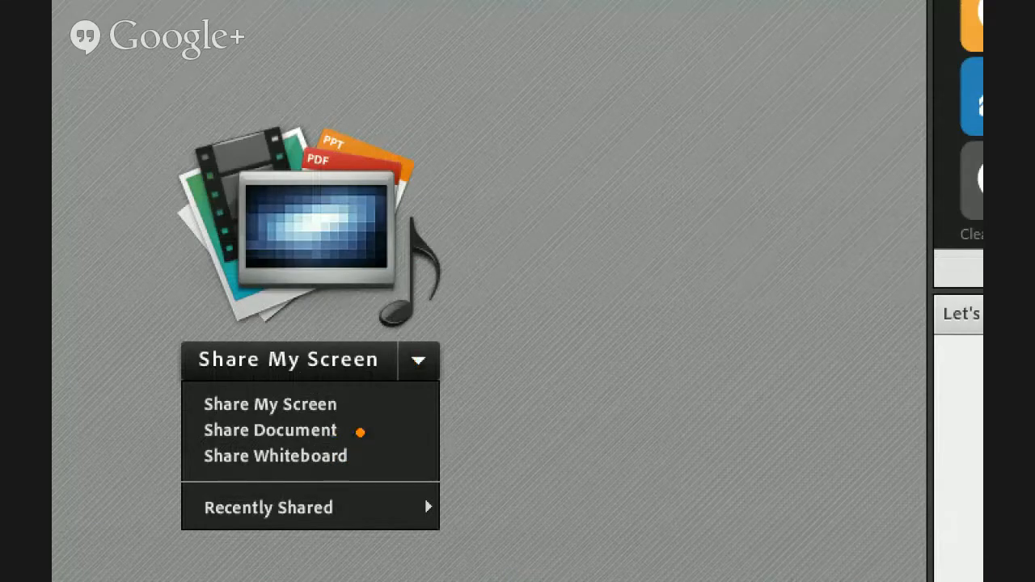
drag(176, 408, 375, 469)
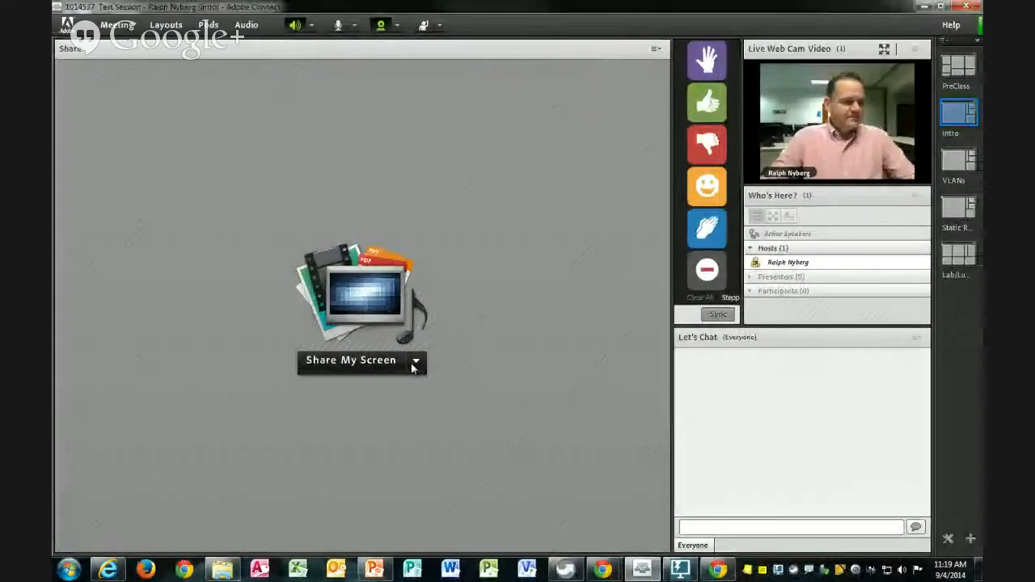
click(417, 360)
click(364, 396)
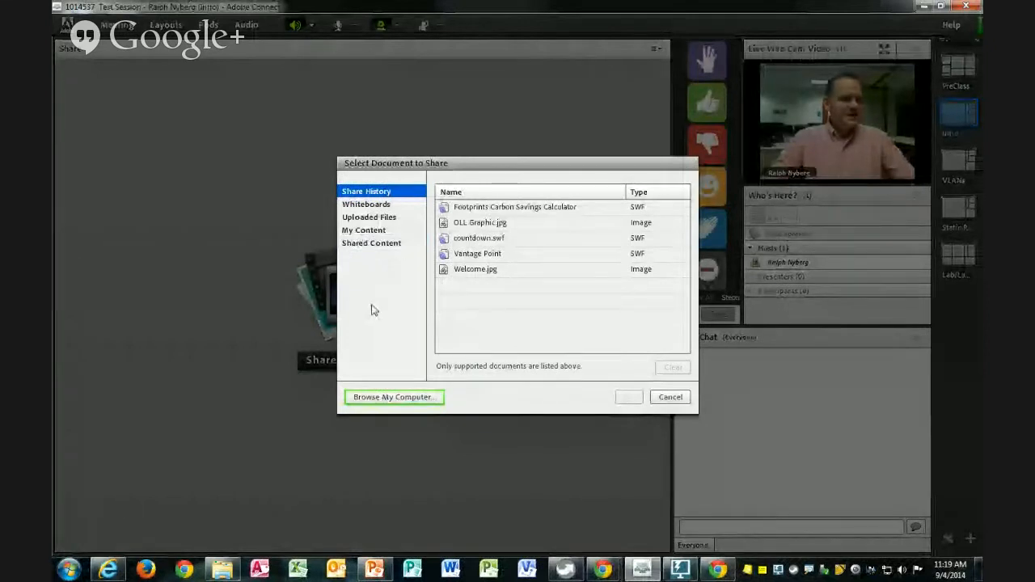
click(372, 245)
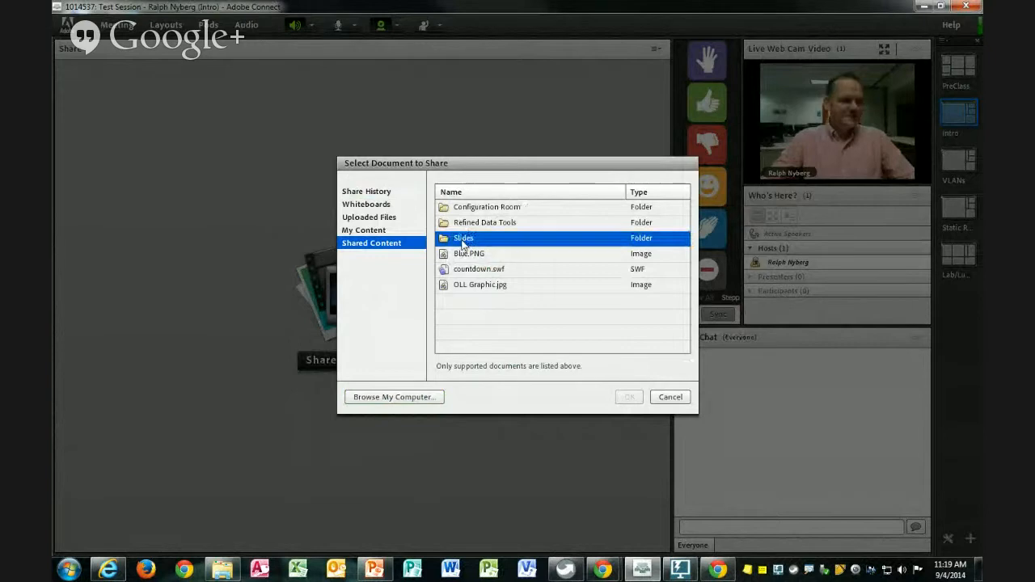
double_click(462, 241)
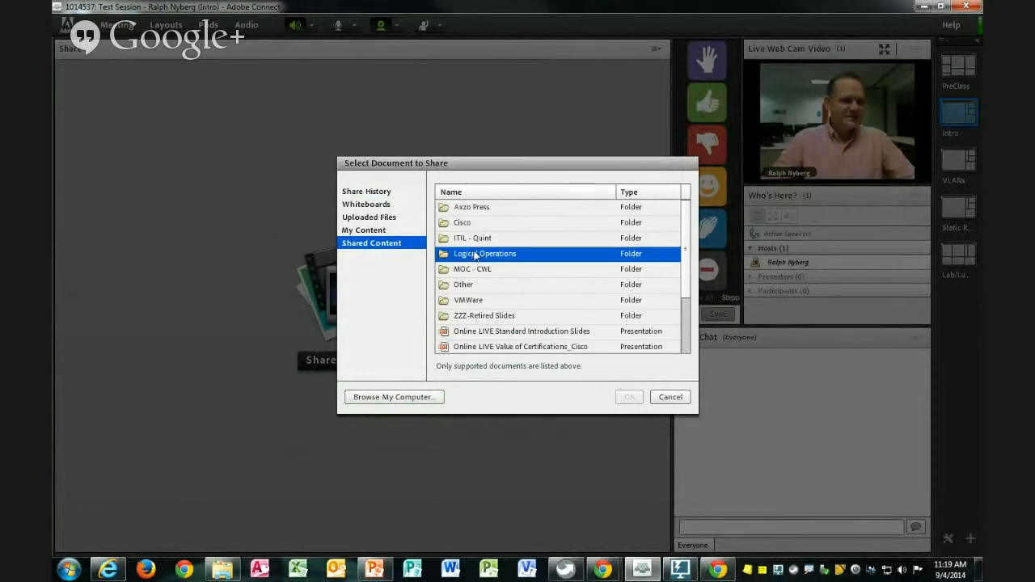
scroll(481, 267, down, 1)
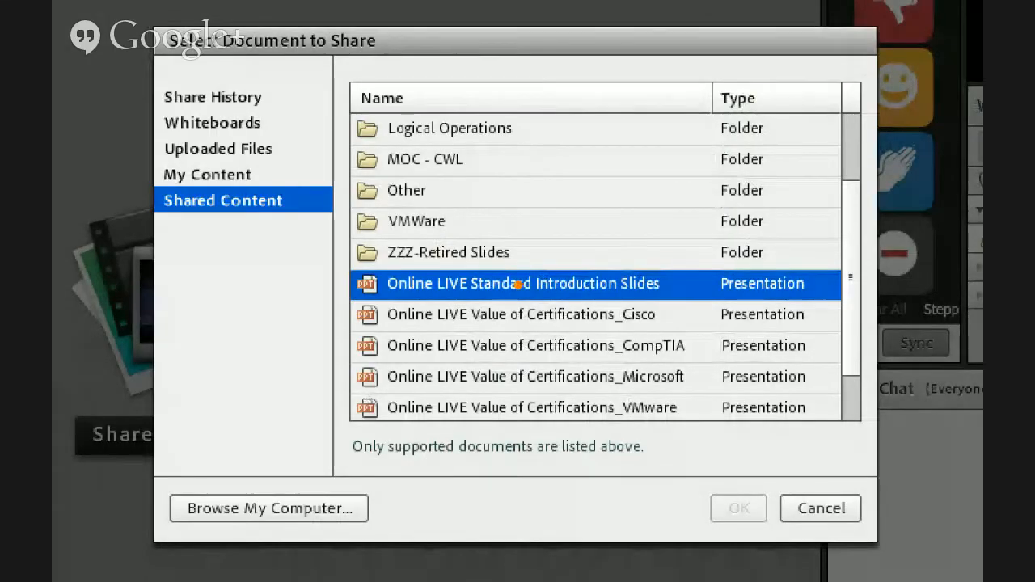
drag(314, 242, 858, 339)
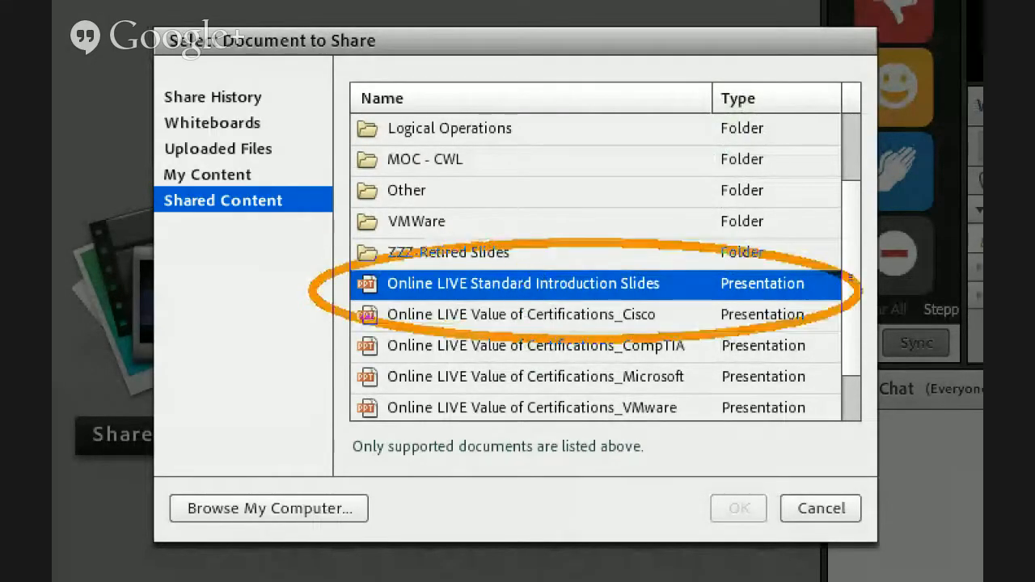
key(Escape)
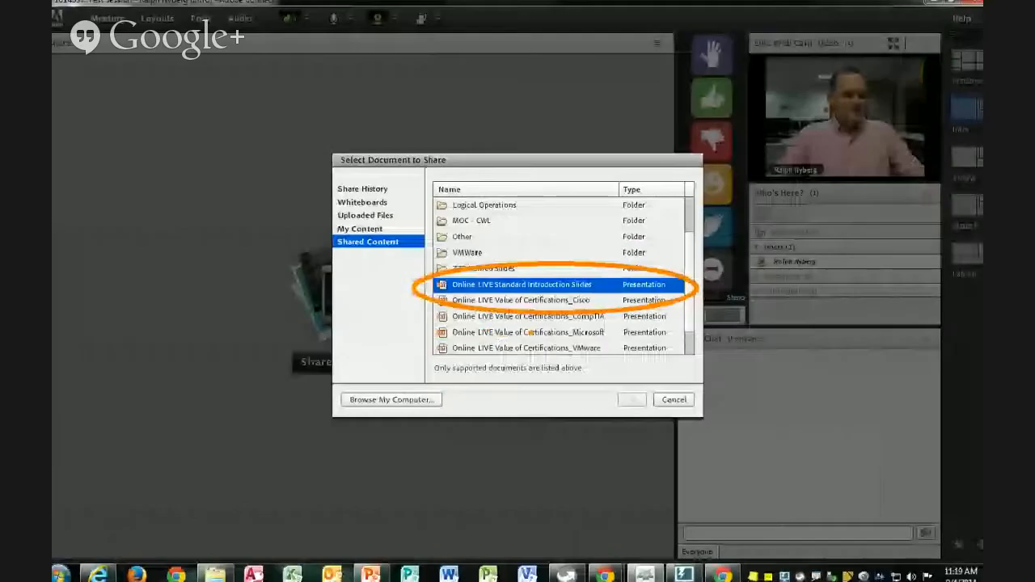
click(550, 285)
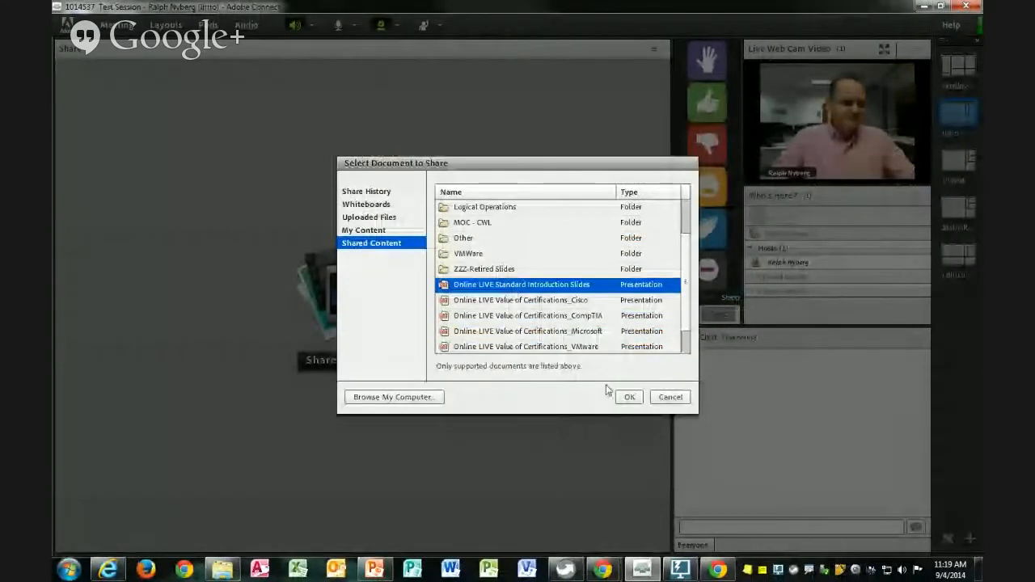
click(629, 398)
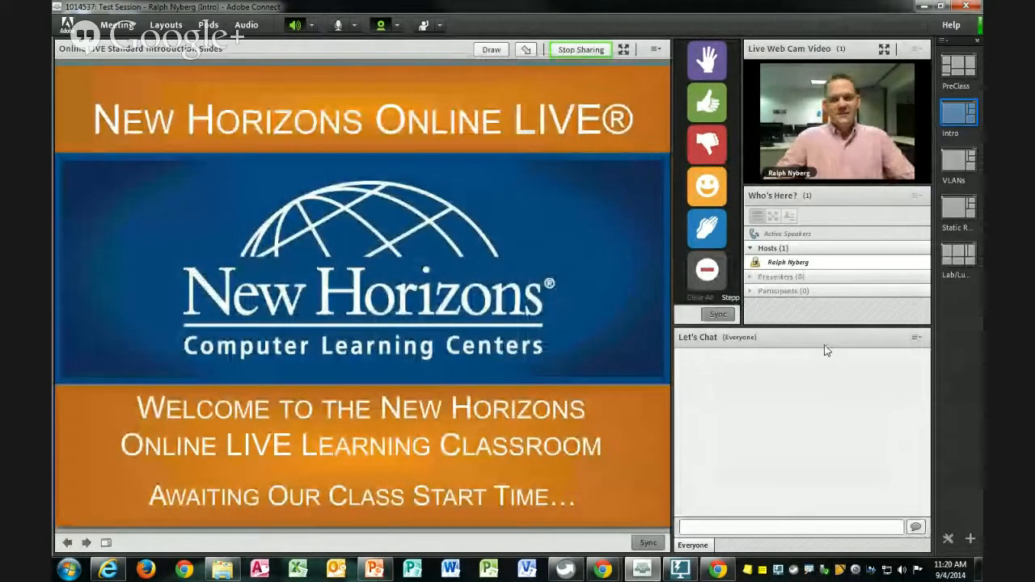
Step: Switch to the VLANs layout and hide its Online LIVE Standard Introduction Slides pod
click(946, 167)
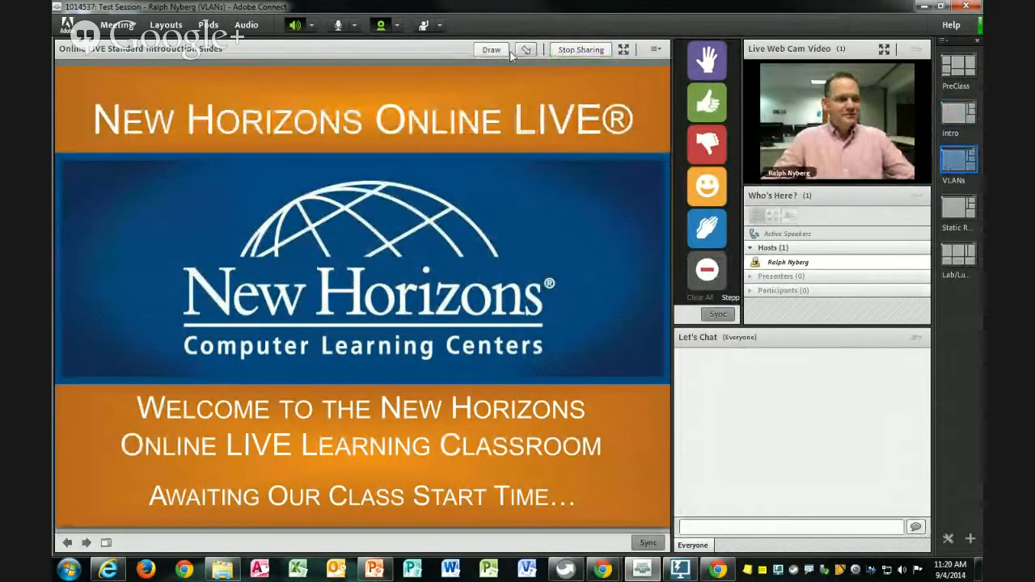
click(208, 24)
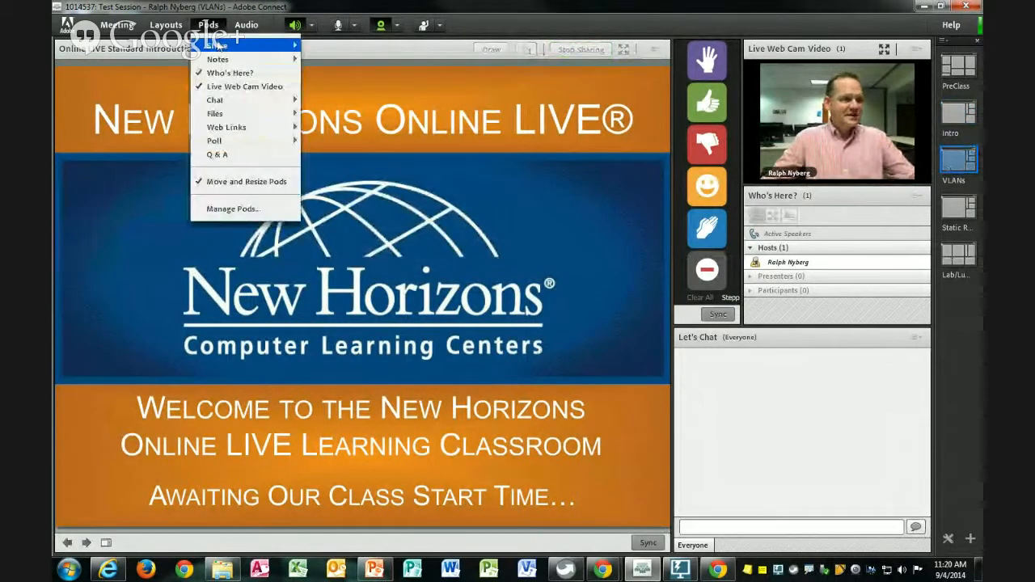
mouse_move(217, 45)
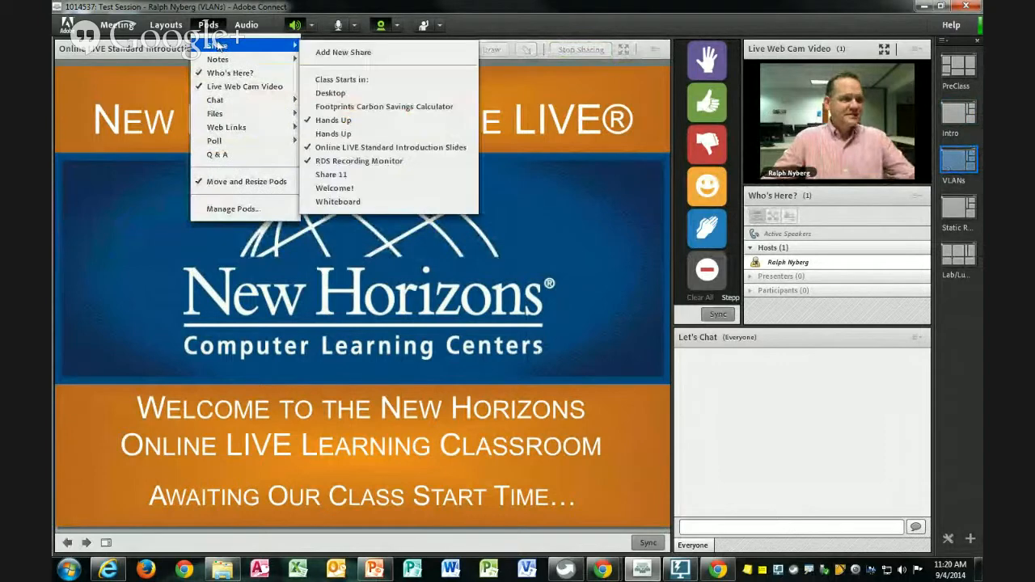
click(656, 50)
click(556, 66)
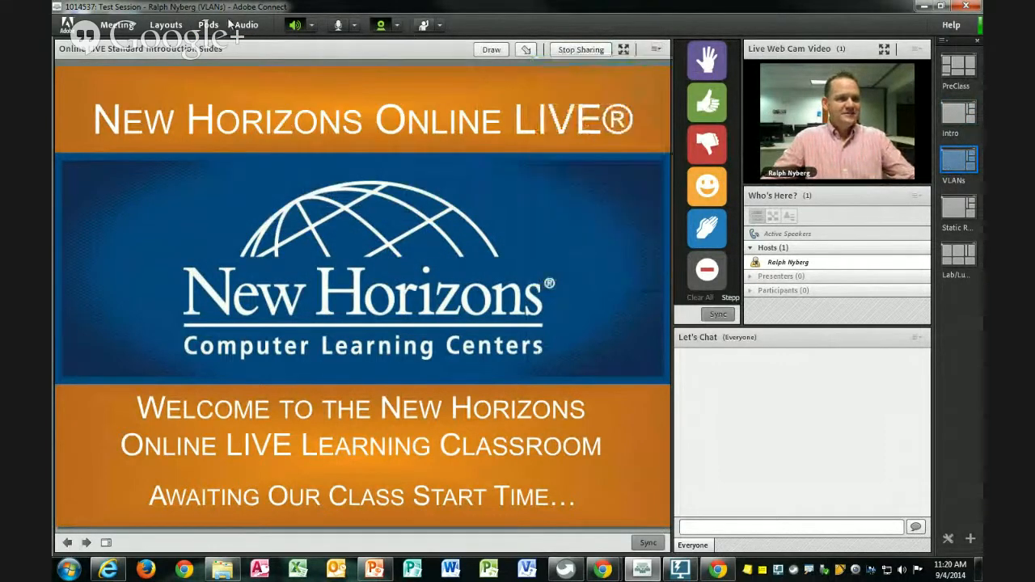
Step: Add a new share pod to the VLANs layout and fit it into the empty area beside the reaction, webcam and chat pods
click(209, 24)
mouse_move(217, 45)
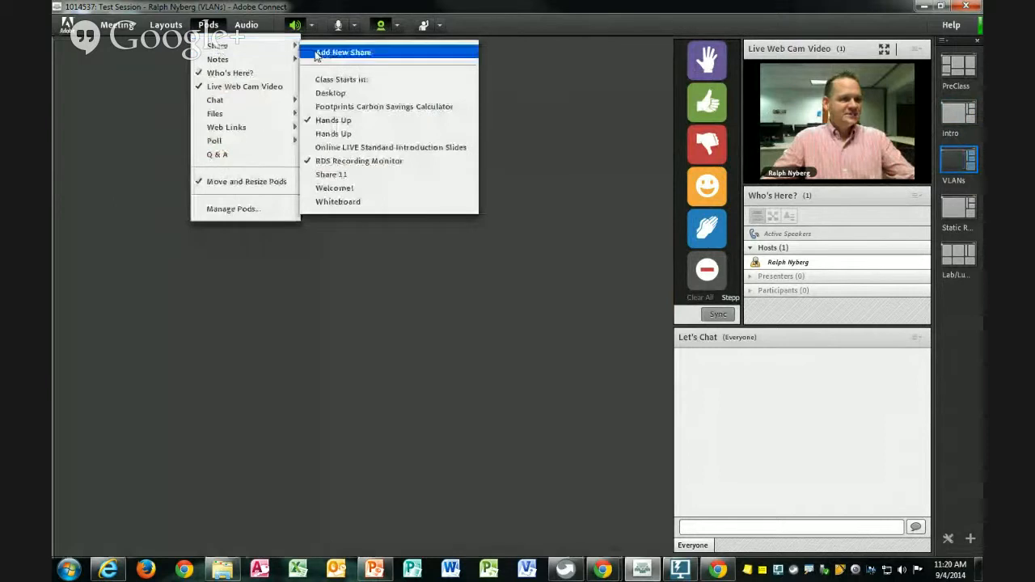
click(348, 49)
drag(360, 86, 359, 67)
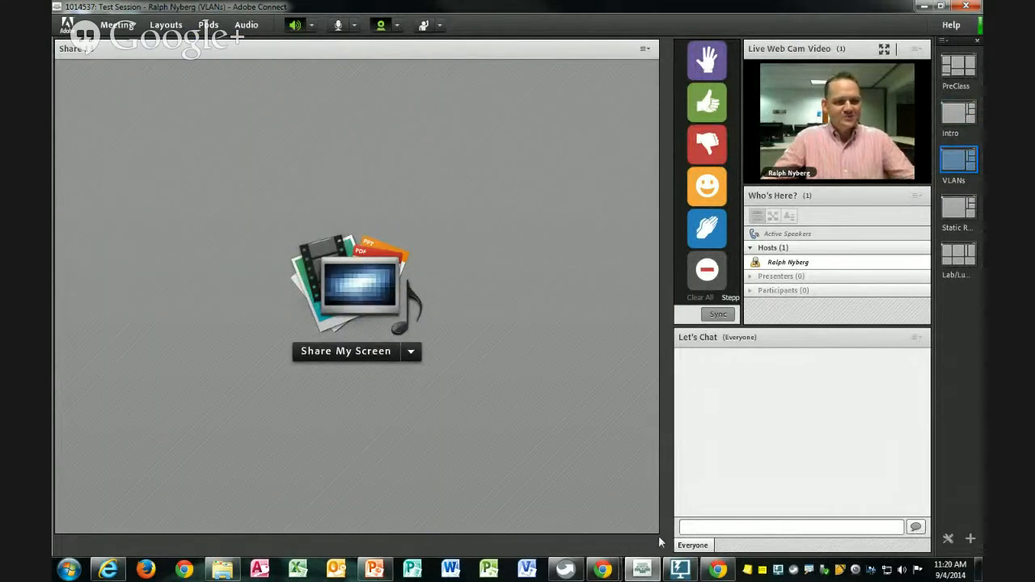
drag(657, 532, 669, 554)
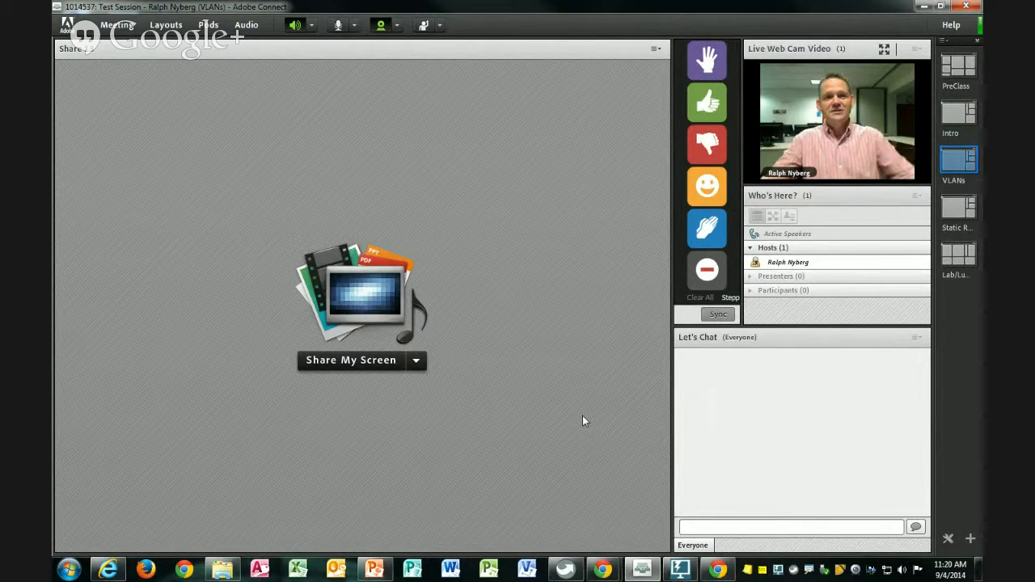
click(860, 258)
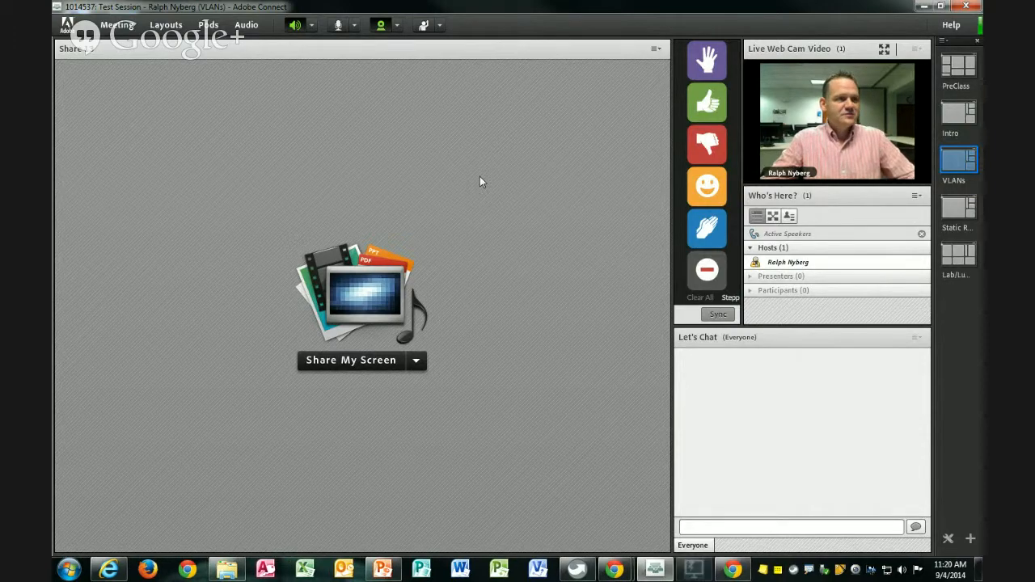
Step: Capture a screenshot of the VLANs layout area, from the title bar down to the taskbar and excluding the layout bar
key(ctrl+Print)
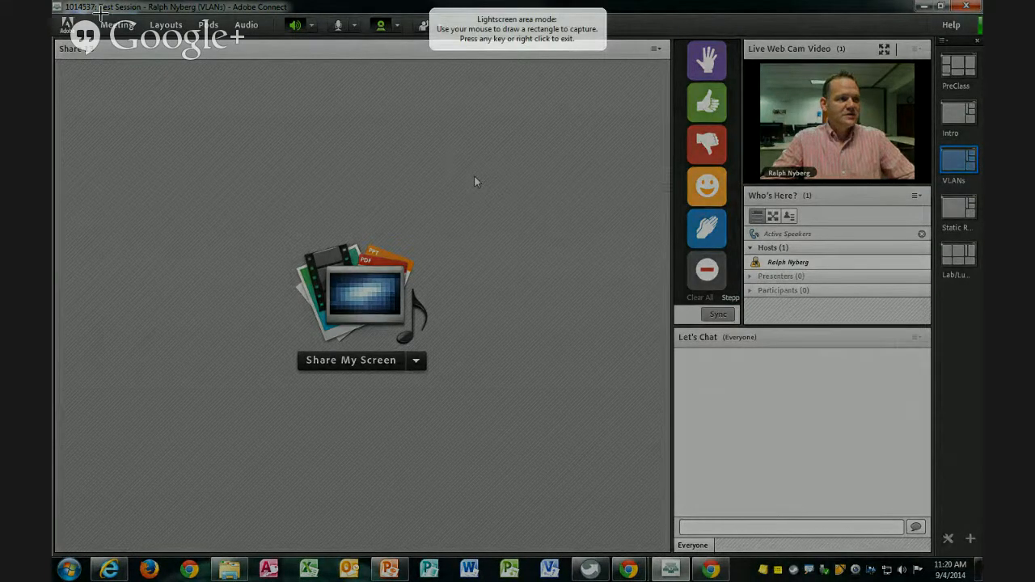
drag(54, 9, 904, 557)
drag(929, 555, 934, 552)
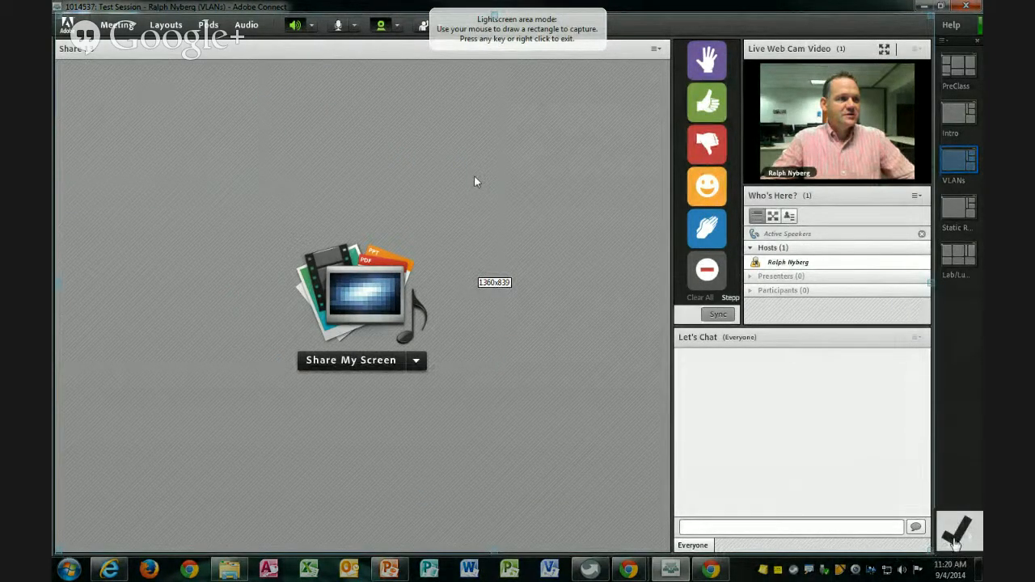
click(956, 535)
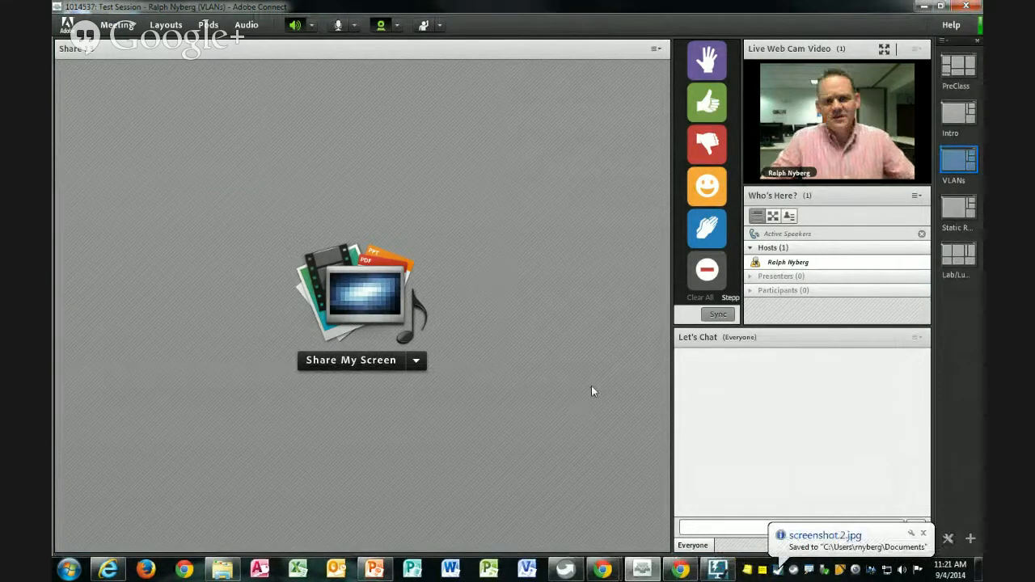
Step: Share screenshot.2.jpg from the profile's Documents folder on drive C in the empty share pod of the VLANs layout
click(426, 362)
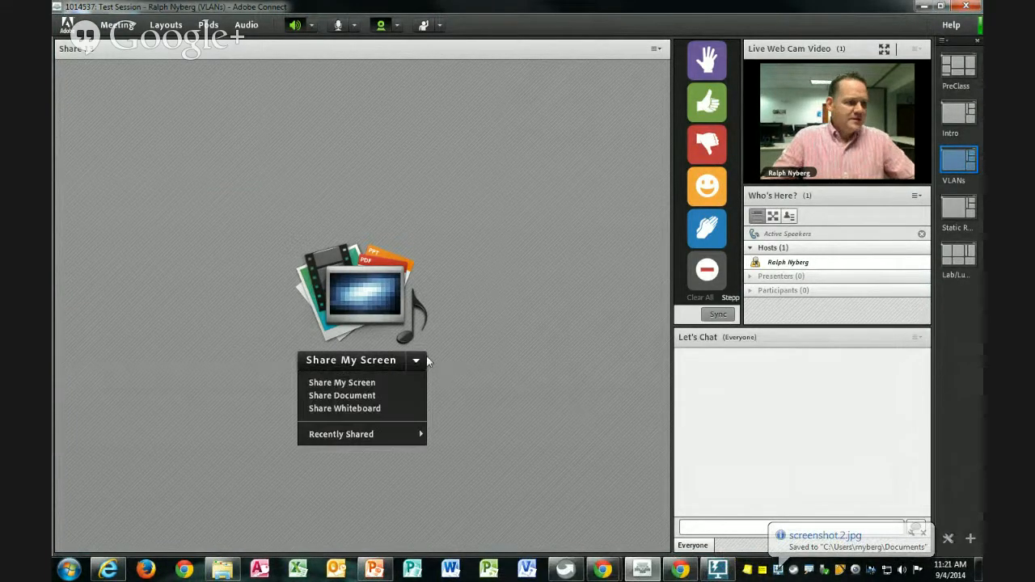
click(375, 396)
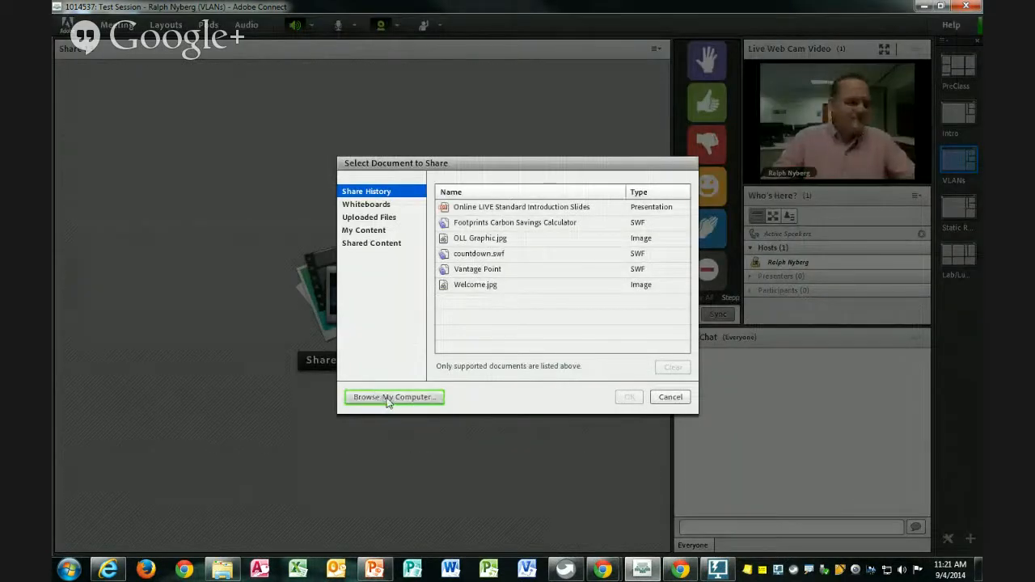
click(388, 398)
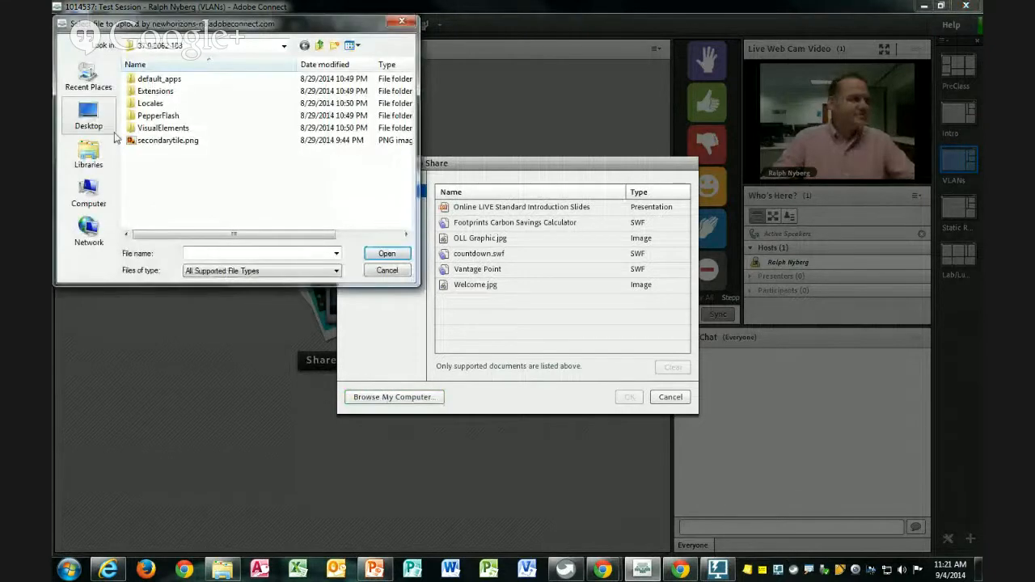
click(89, 193)
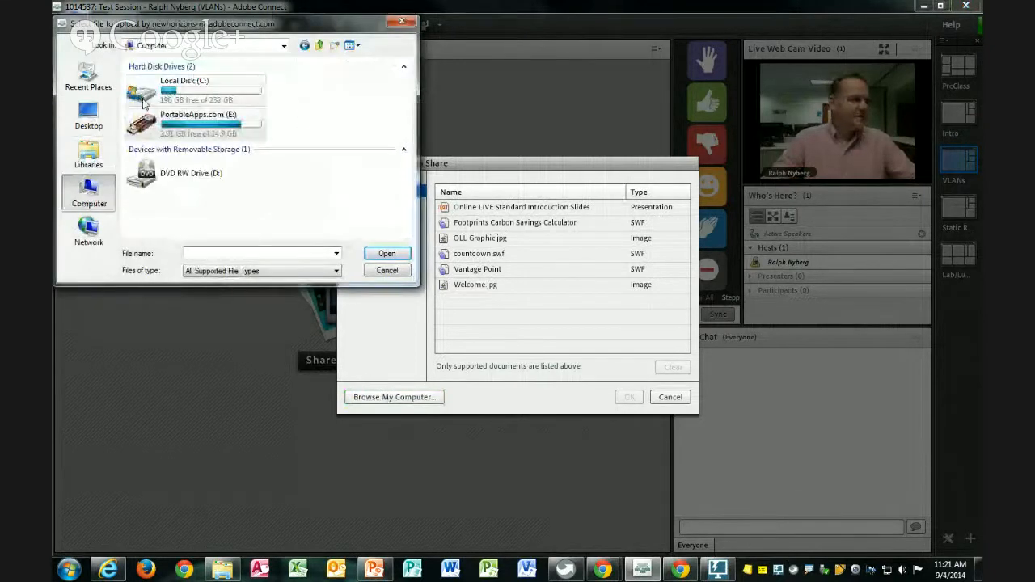
double_click(144, 87)
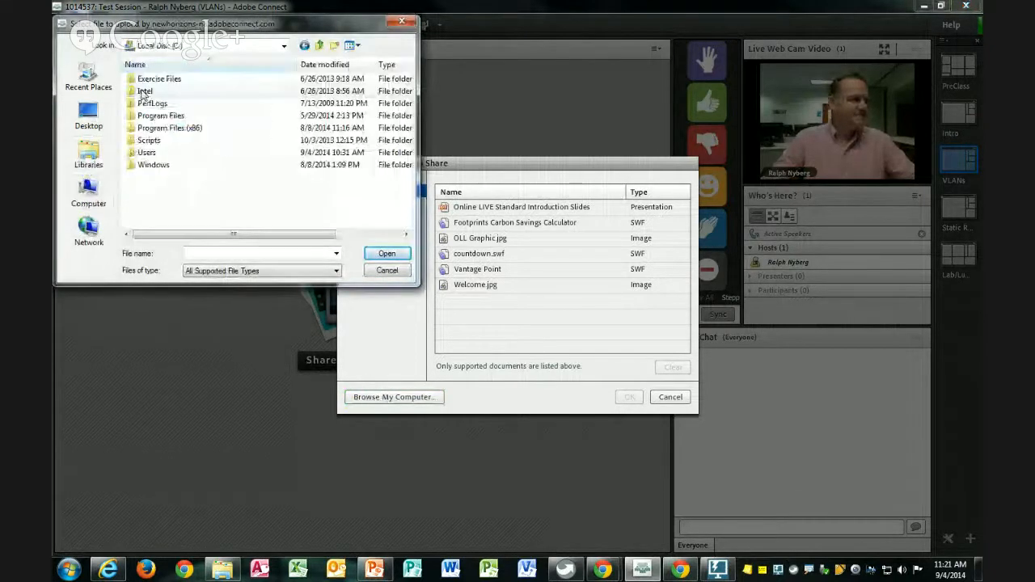
double_click(148, 153)
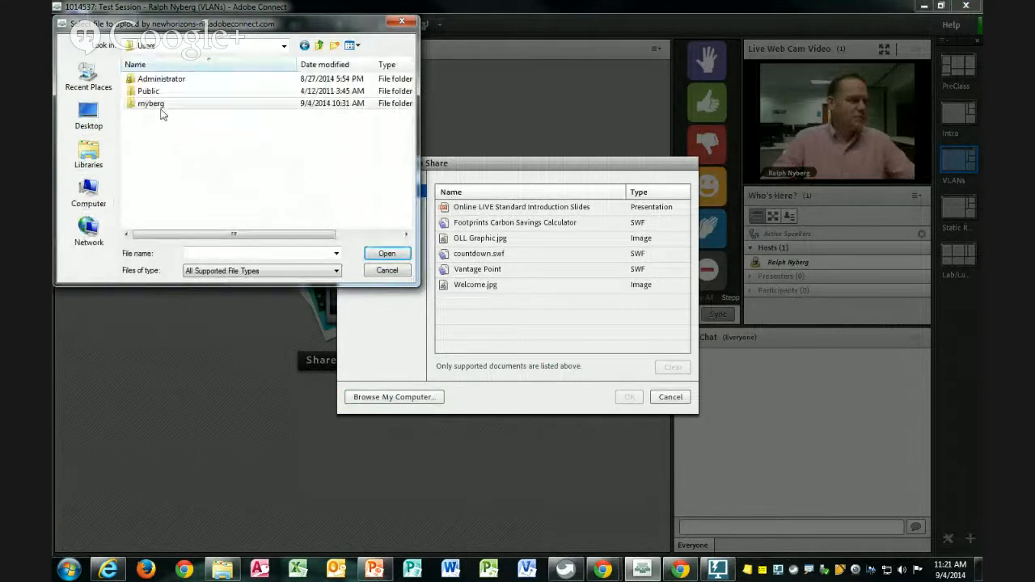
click(151, 106)
double_click(151, 105)
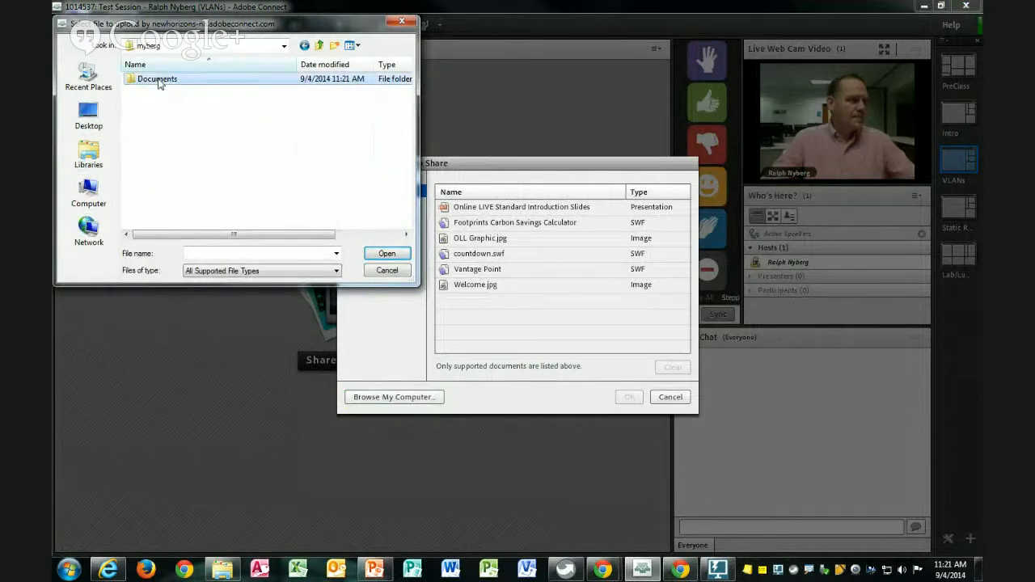
double_click(161, 79)
click(216, 117)
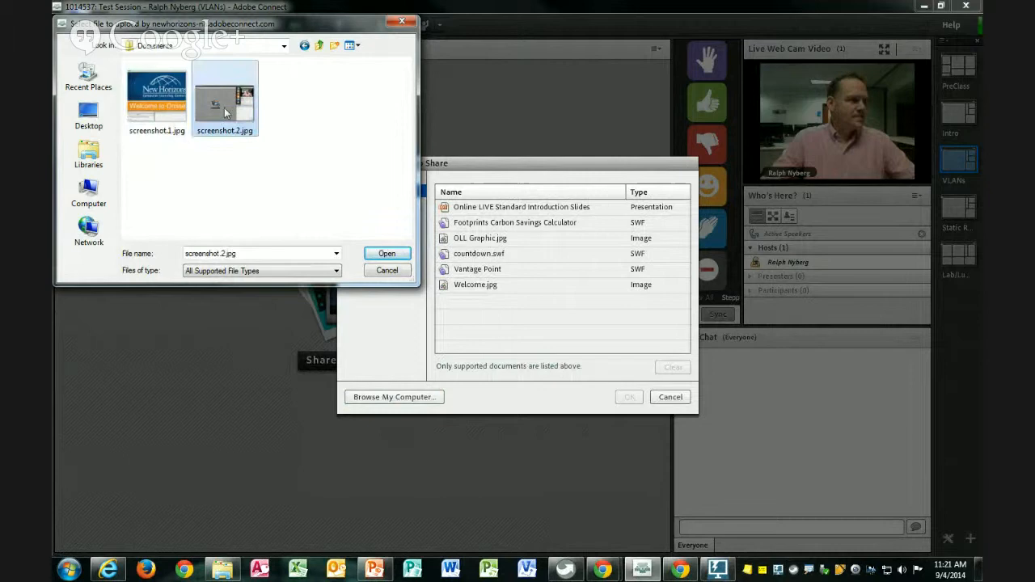
click(386, 254)
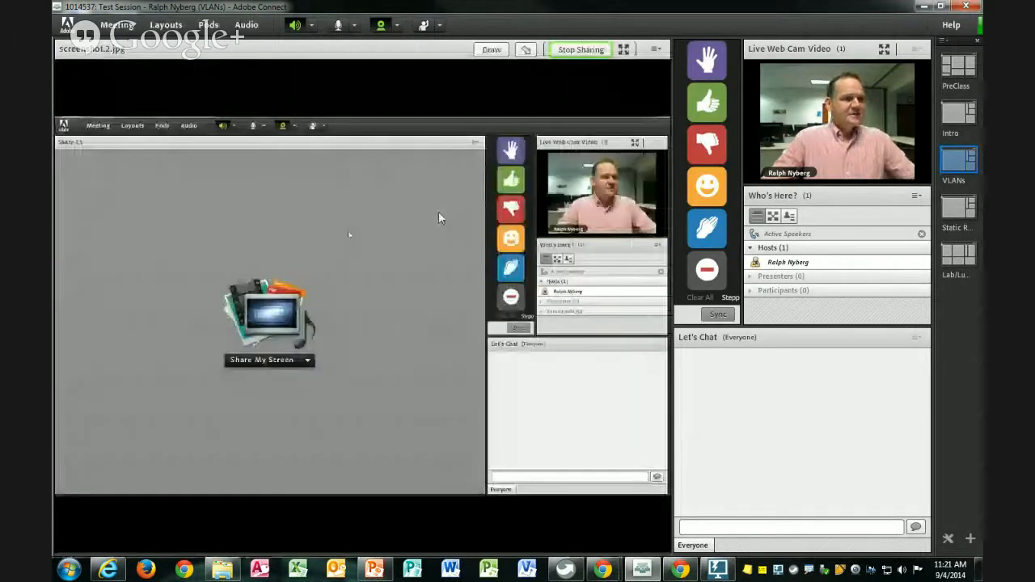
Step: Turn on drawing over the shared screenshot and set the pencil to red with line width 5
click(491, 49)
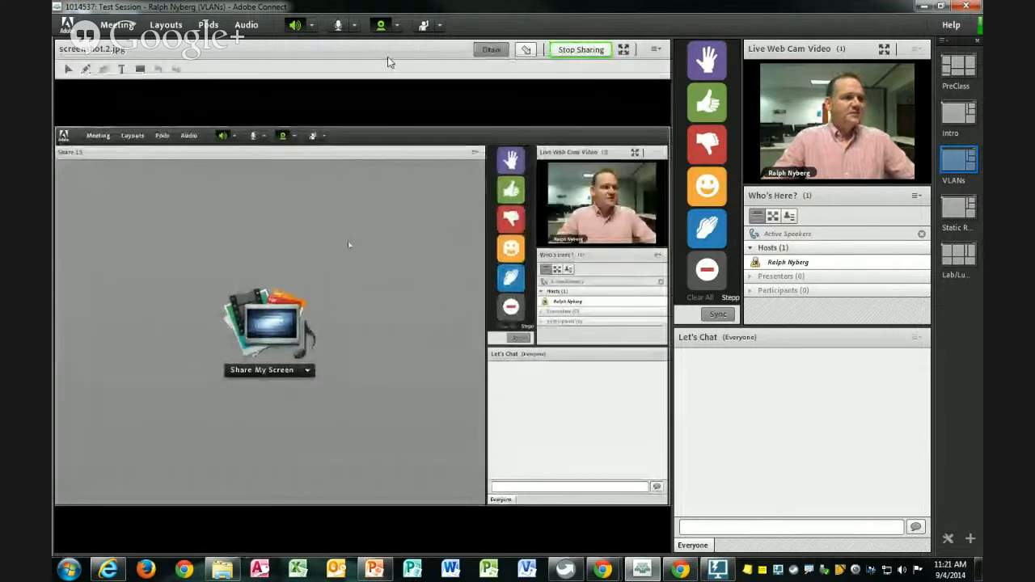
click(85, 69)
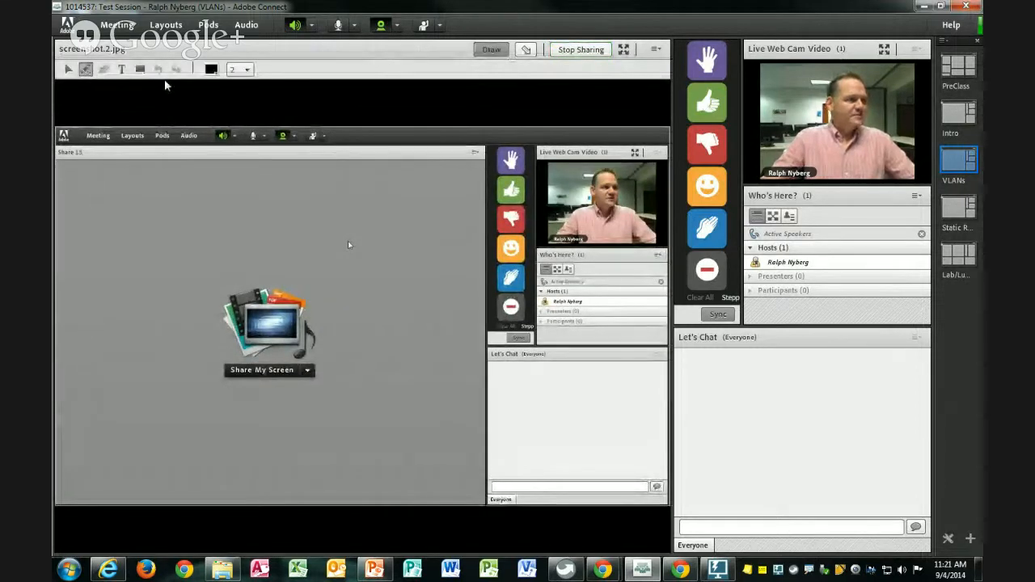
click(211, 69)
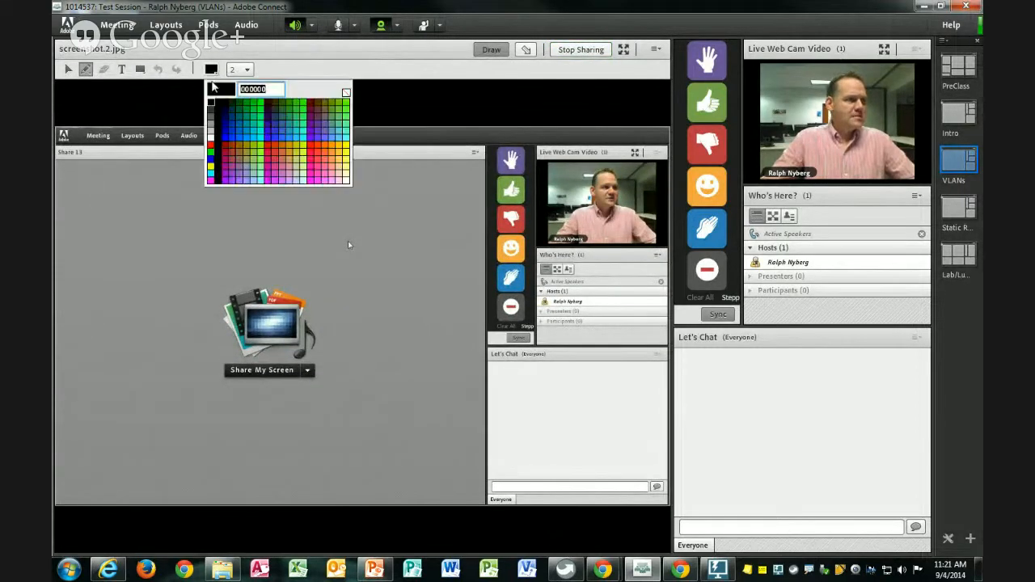
click(211, 145)
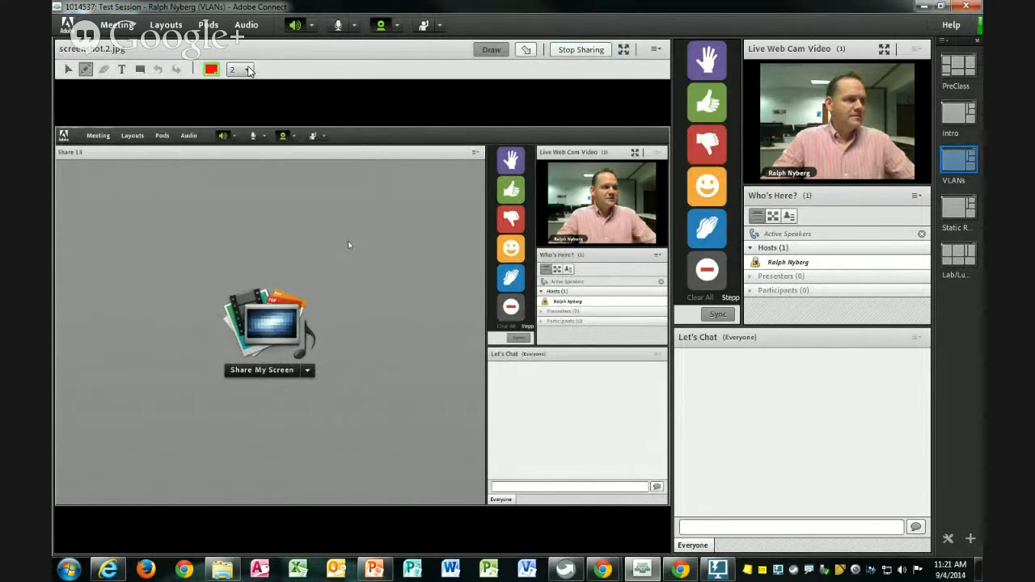
click(248, 69)
click(236, 115)
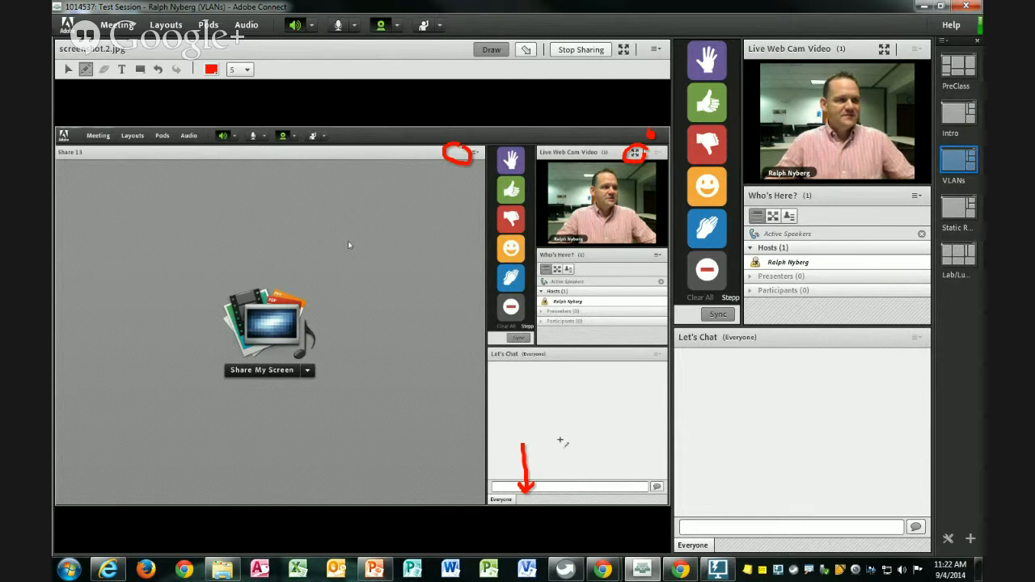
Step: Hide the annotated screenshot pod from the VLANs layout and switch to the PreClass layout
click(656, 50)
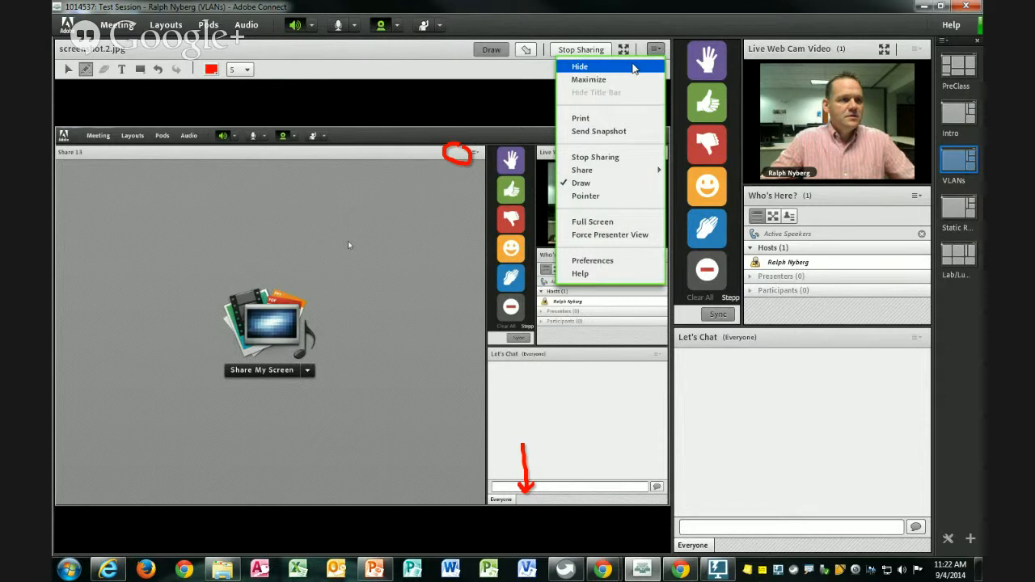
click(634, 67)
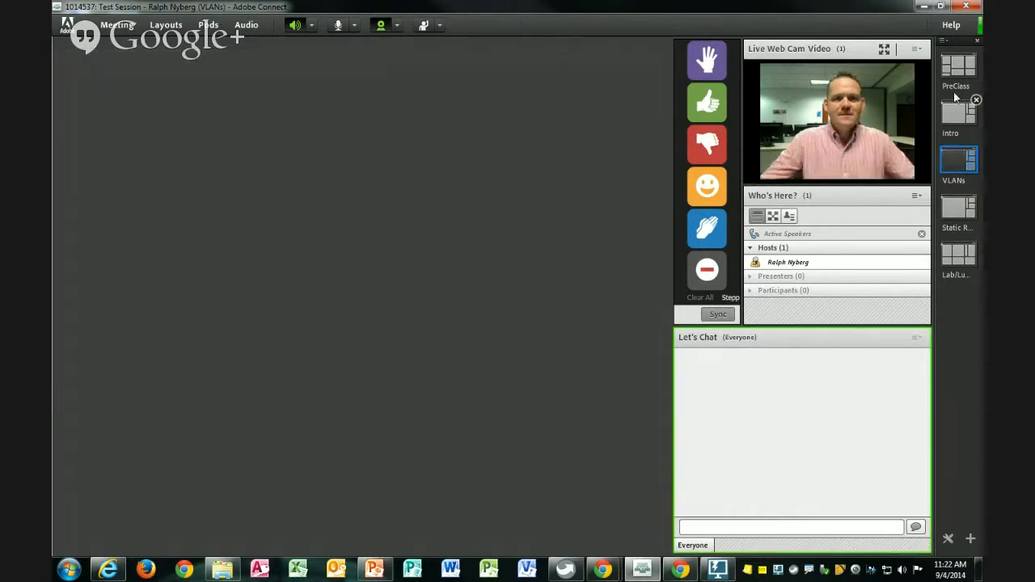
click(958, 68)
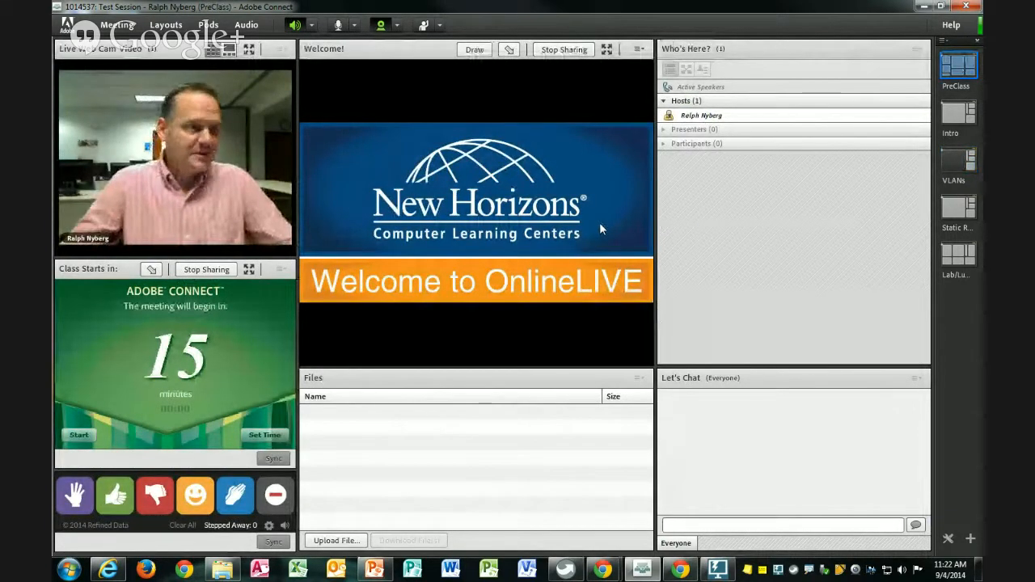
Step: Start recording the meeting under the suggested recording name and switch to the Intro layout
click(117, 25)
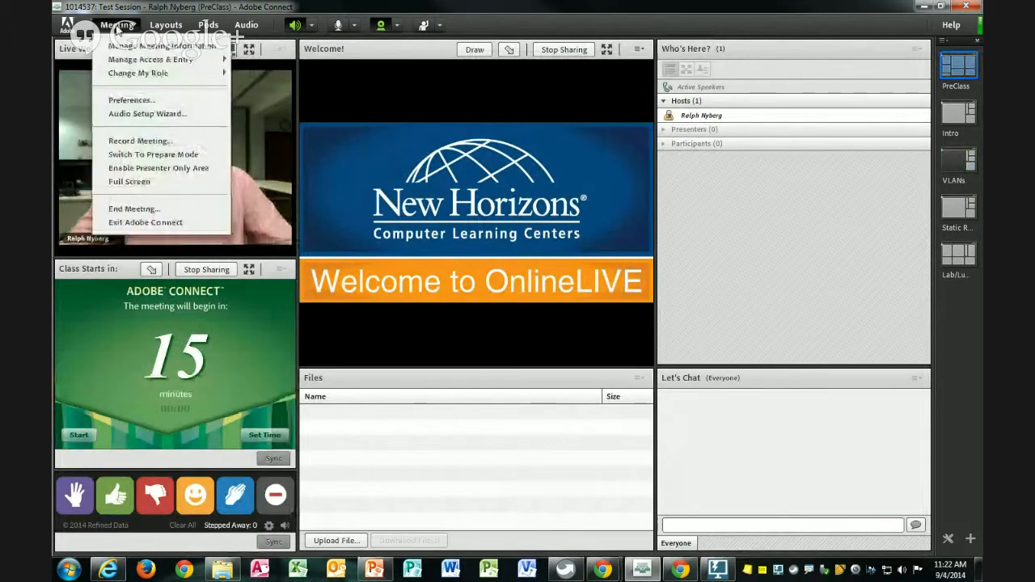
click(128, 141)
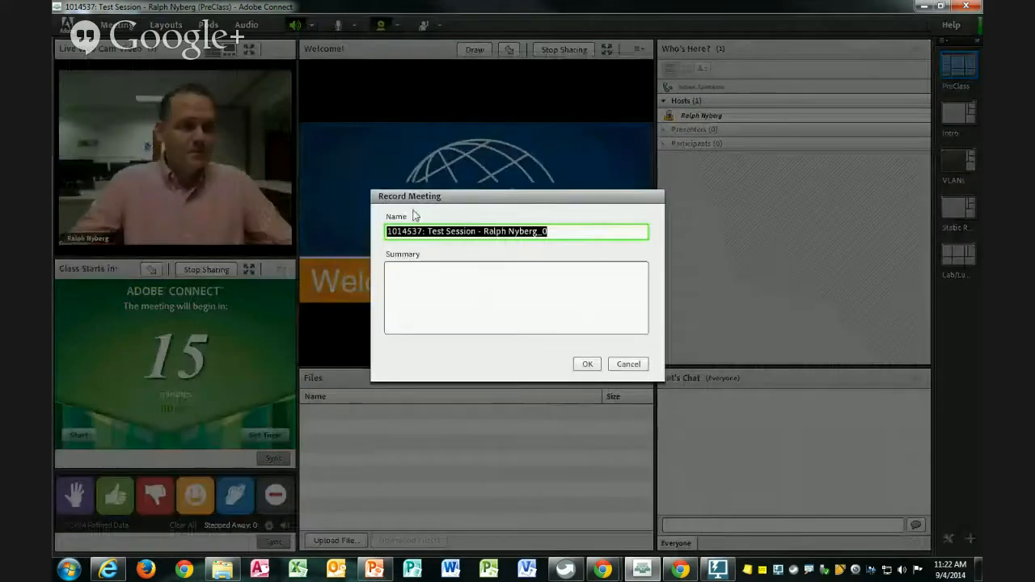
click(589, 365)
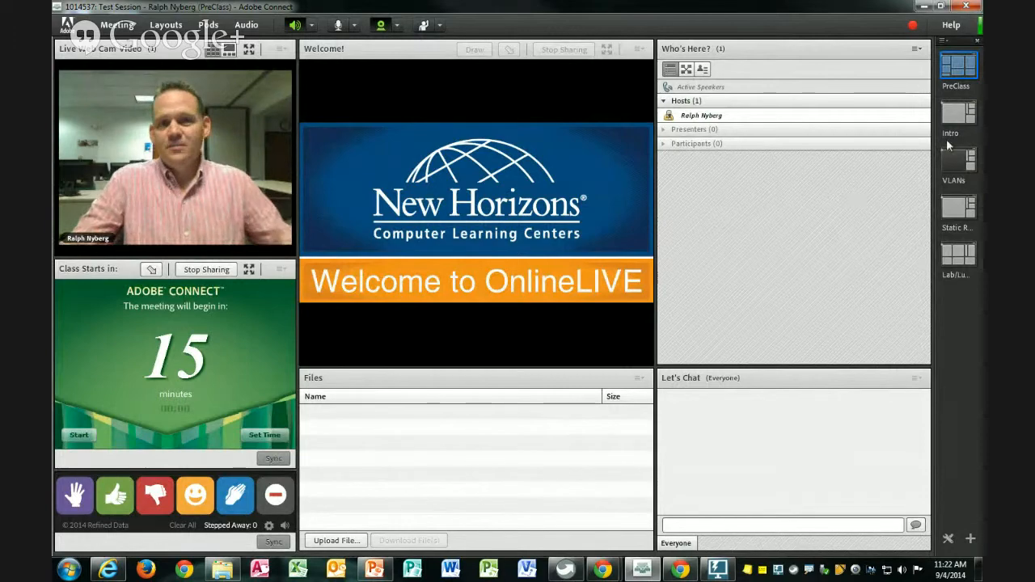
click(958, 118)
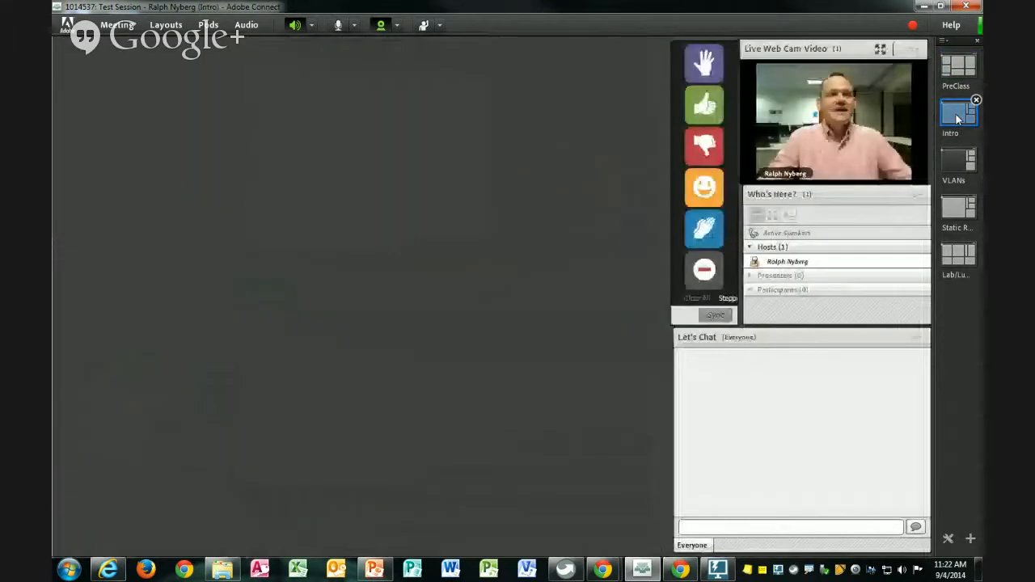